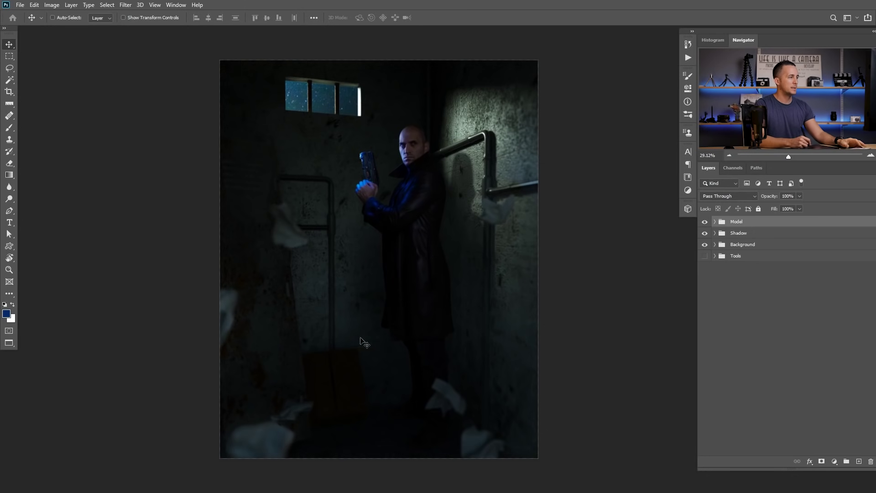
- Hide the Model and Shadow groups so only the room is shown, and expand the Background group
{"action": "left_click", "coordinate": [705, 222]}
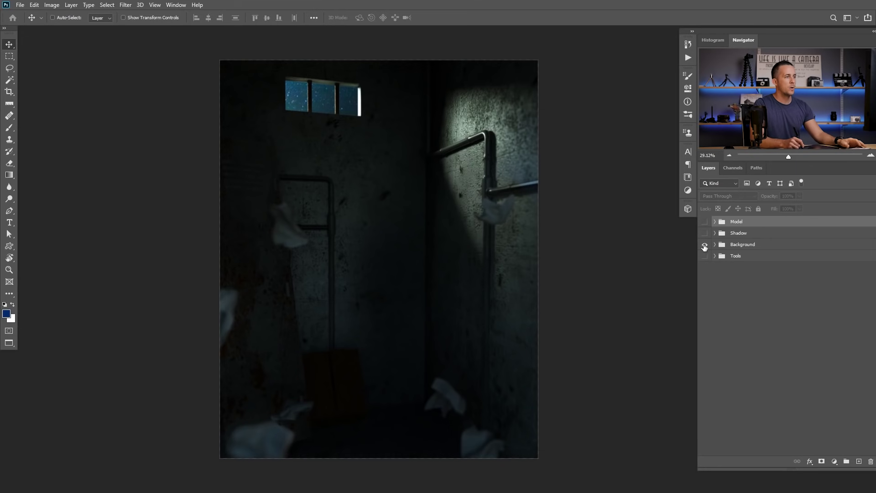
{"action": "left_click", "coordinate": [705, 245]}
{"action": "left_click", "coordinate": [708, 246]}
{"action": "left_click", "coordinate": [714, 245]}
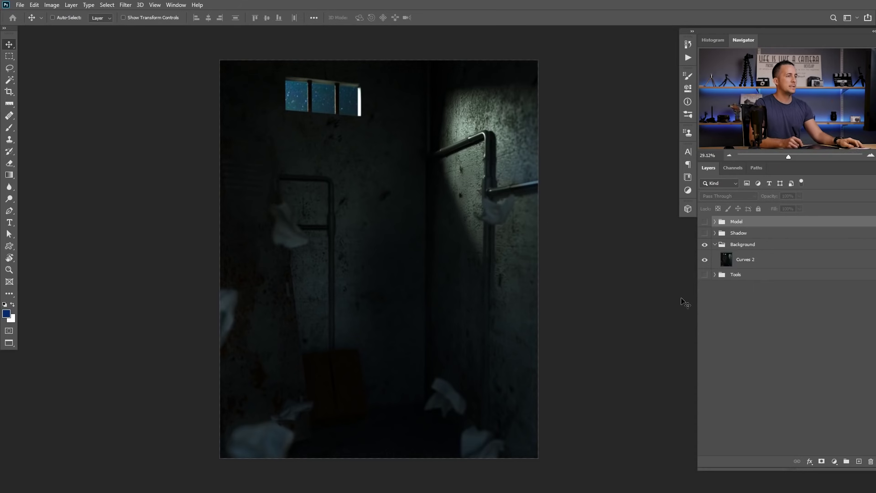
- Expand the Tools group and view its Wireframe layer on its own before restoring the room view
{"action": "left_click", "coordinate": [714, 275]}
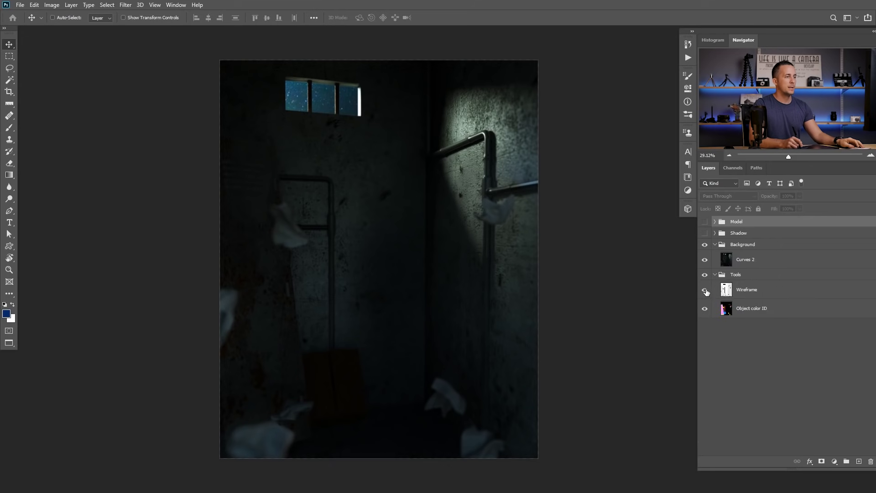
{"action": "left_click", "coordinate": [705, 290], "text": "alt"}
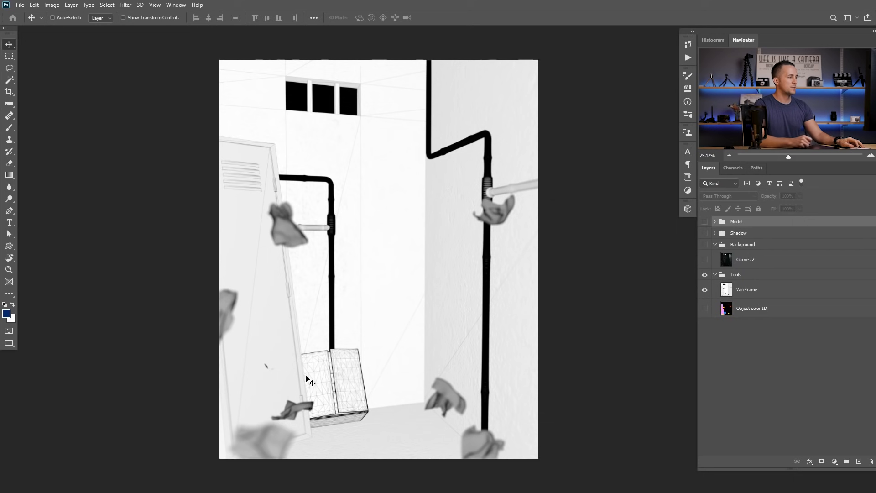
{"action": "left_click", "coordinate": [705, 291], "text": "alt"}
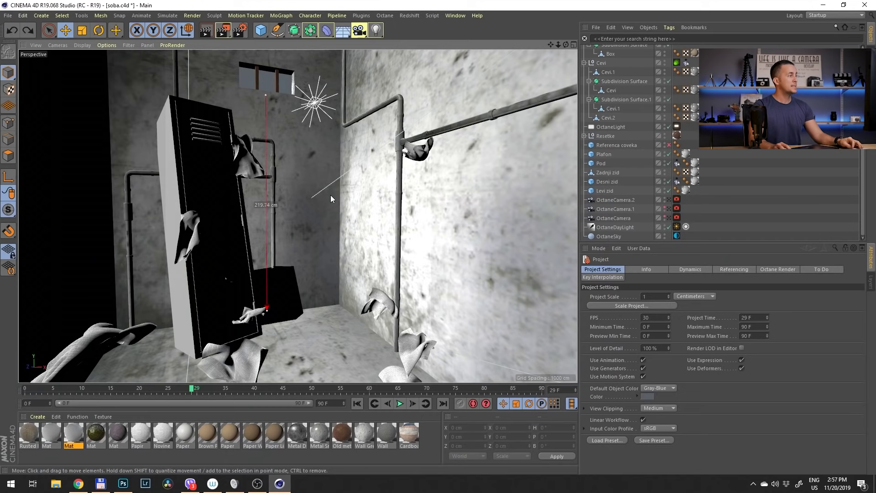
- Switch to Cinema 4D and inspect the 3D room scene from outside the walls and from inside
{"action": "left_click_drag", "start_coordinate": [330, 196], "coordinate": [316, 218], "text": "alt"}
{"action": "scroll", "coordinate": [321, 196], "scroll_direction": "down", "scroll_amount": 5}
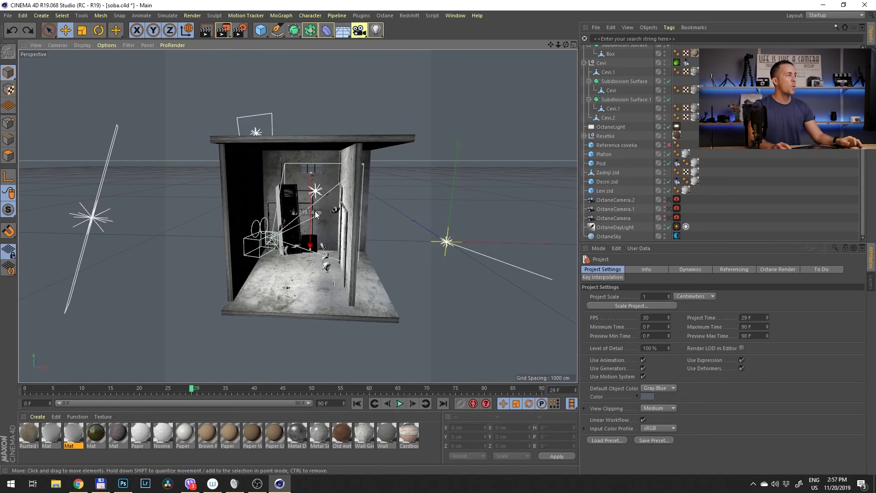
{"action": "scroll", "coordinate": [298, 305], "scroll_direction": "down", "scroll_amount": 10}
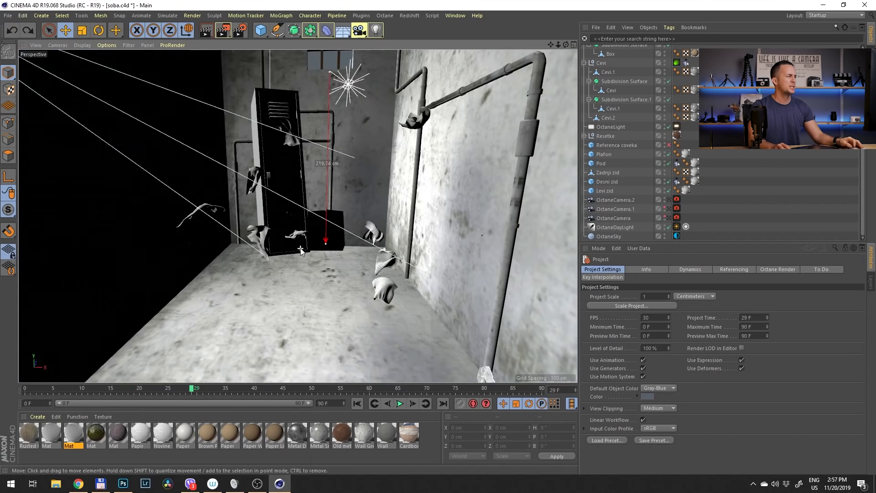
{"action": "scroll", "coordinate": [318, 280], "scroll_direction": "down", "scroll_amount": 3}
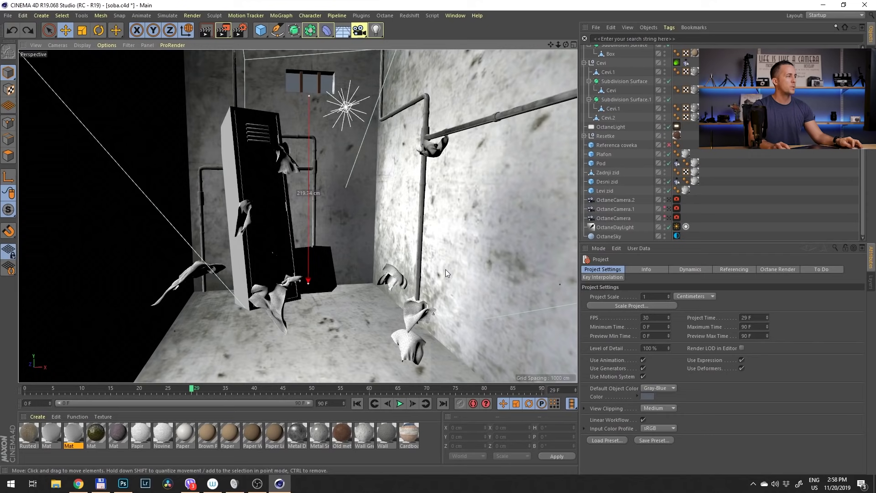
{"action": "scroll", "coordinate": [320, 269], "scroll_direction": "down", "scroll_amount": 4}
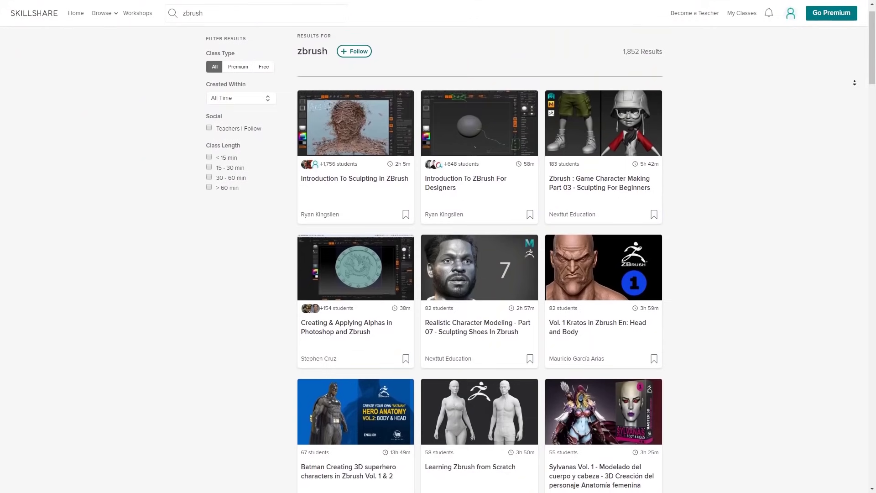
- Browse the ZBrush and Cinema 4D class results on Skillshare
{"action": "middle_click", "coordinate": [854, 83]}
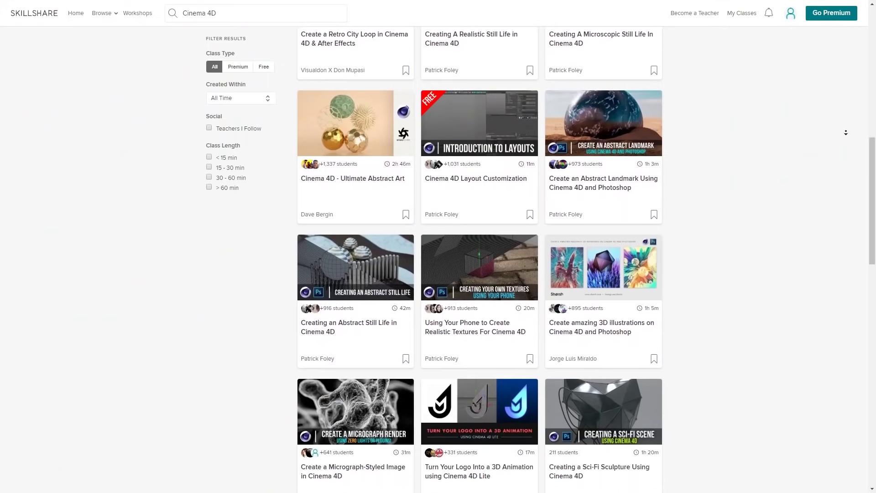
{"action": "scroll", "coordinate": [845, 132], "scroll_direction": "down", "scroll_amount": 3}
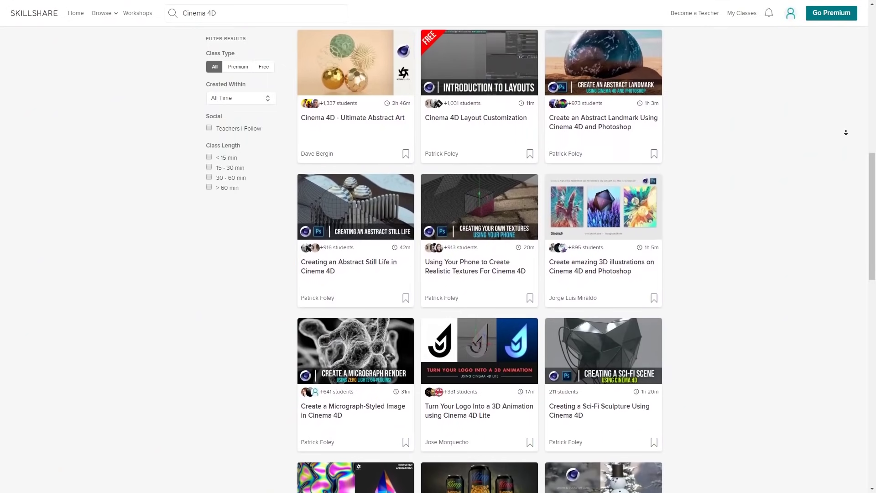
{"action": "scroll", "coordinate": [845, 132], "scroll_direction": "down", "scroll_amount": 3}
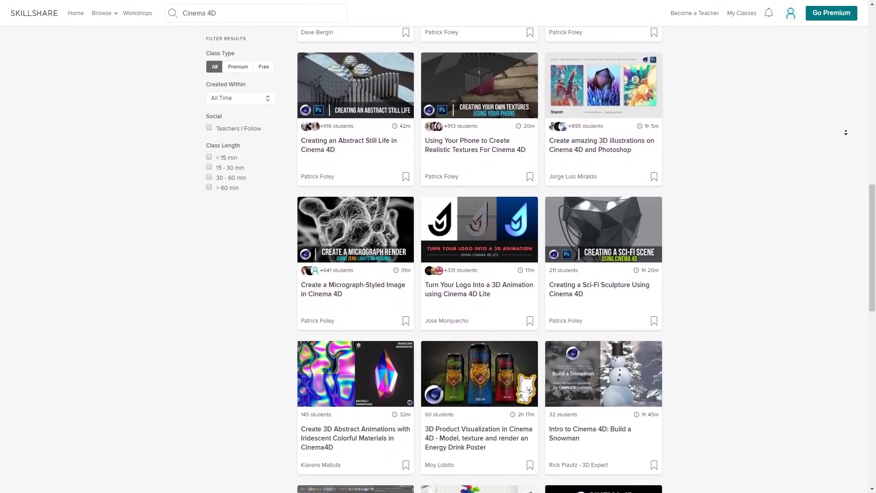
{"action": "scroll", "coordinate": [845, 133], "scroll_direction": "down", "scroll_amount": 3}
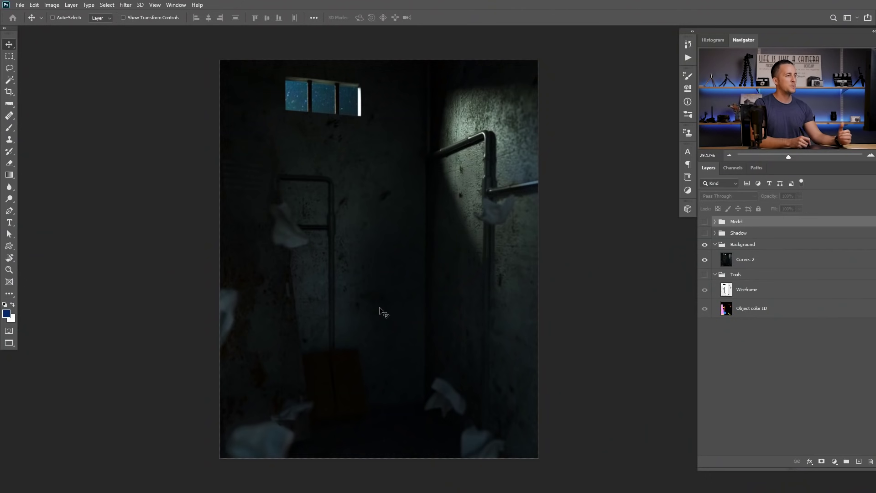
- Switch back to Photoshop and make the Model and Shadow groups visible again over the room background
{"action": "left_click", "coordinate": [704, 221]}
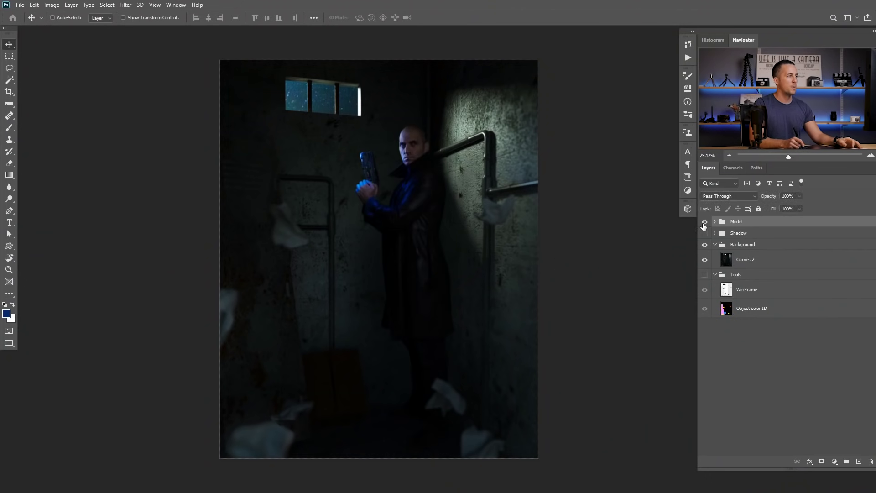
{"action": "left_click", "coordinate": [704, 222]}
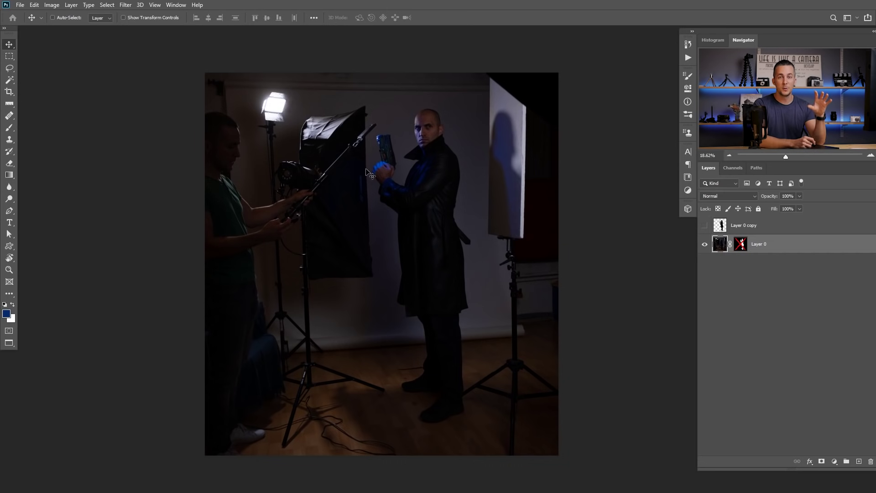
- Examine the blue light on the model's hand, face and coat in the studio photo, along with the surrounding lighting setup
{"action": "scroll", "coordinate": [365, 141], "scroll_direction": "up", "scroll_amount": 6}
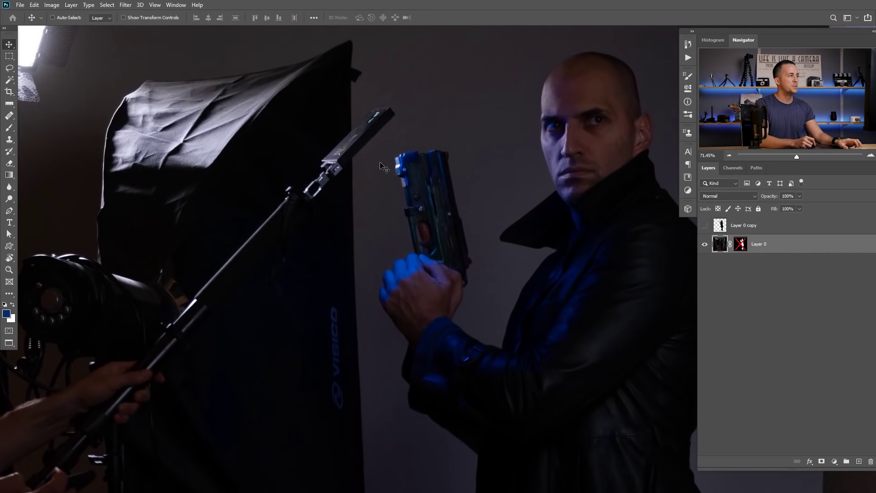
{"action": "left_click_drag", "start_coordinate": [380, 162], "coordinate": [373, 154]}
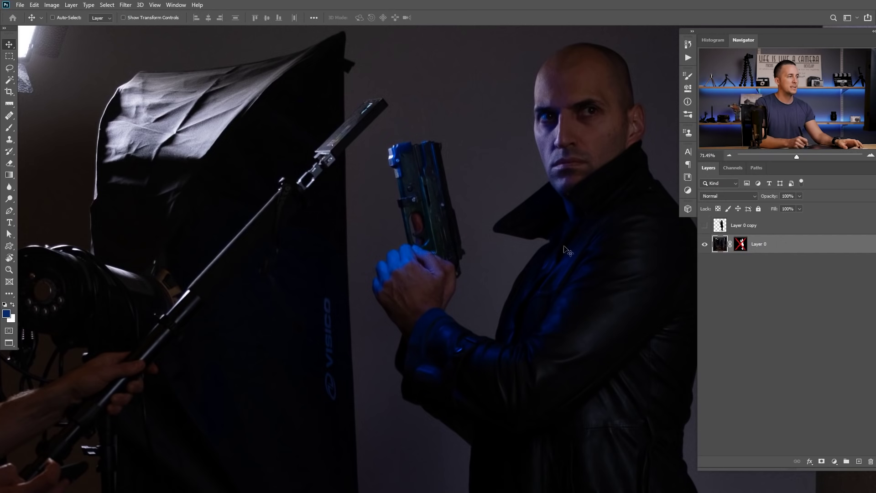
{"action": "left_click_drag", "start_coordinate": [431, 205], "coordinate": [415, 223]}
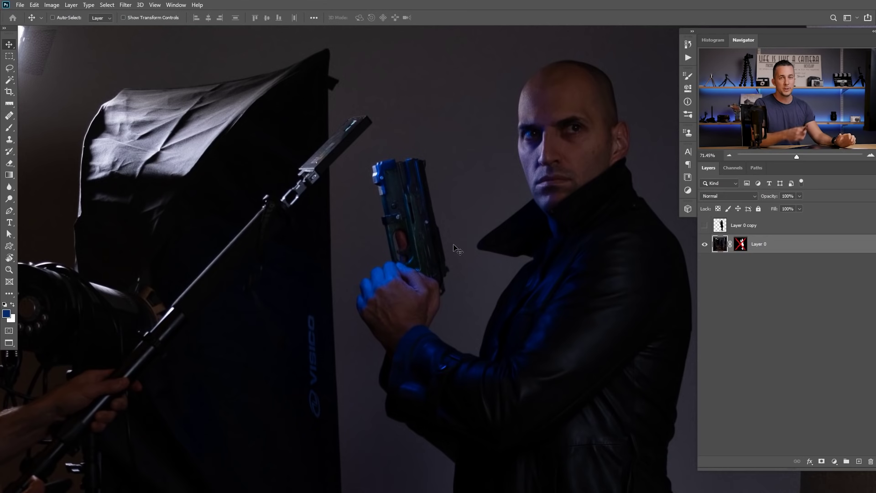
{"action": "key", "text": "ctrl+space"}
{"action": "left_click_drag", "start_coordinate": [486, 214], "coordinate": [442, 202]}
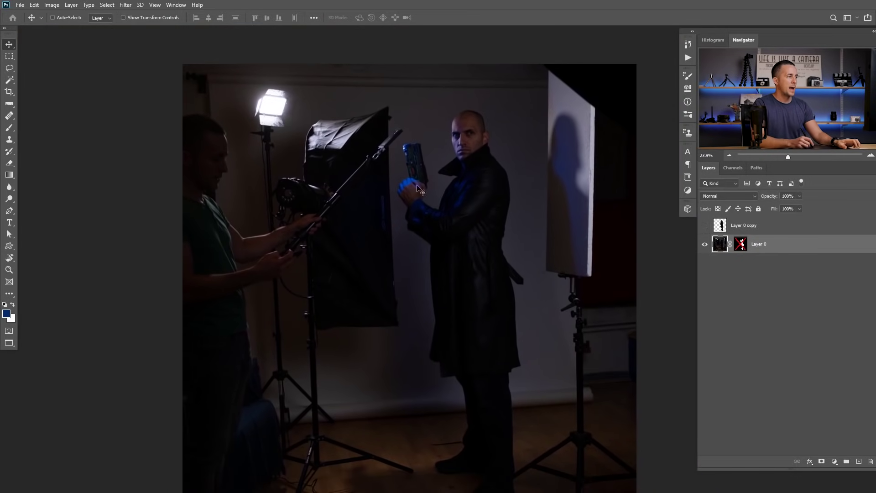
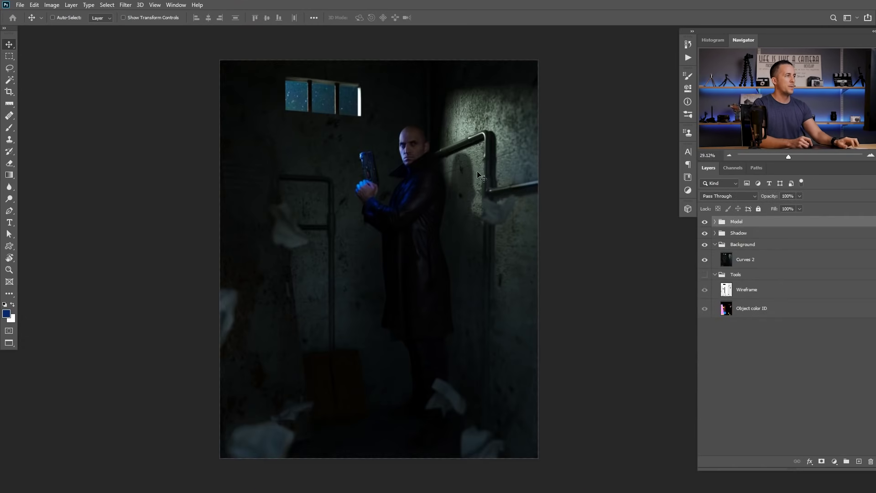
- Expand the Shadow group in the composite, hide its painted shadow layer and show the Levels 1 reference layer
{"action": "scroll", "coordinate": [485, 185], "scroll_direction": "up", "scroll_amount": 3}
{"action": "left_click_drag", "start_coordinate": [485, 186], "coordinate": [507, 196]}
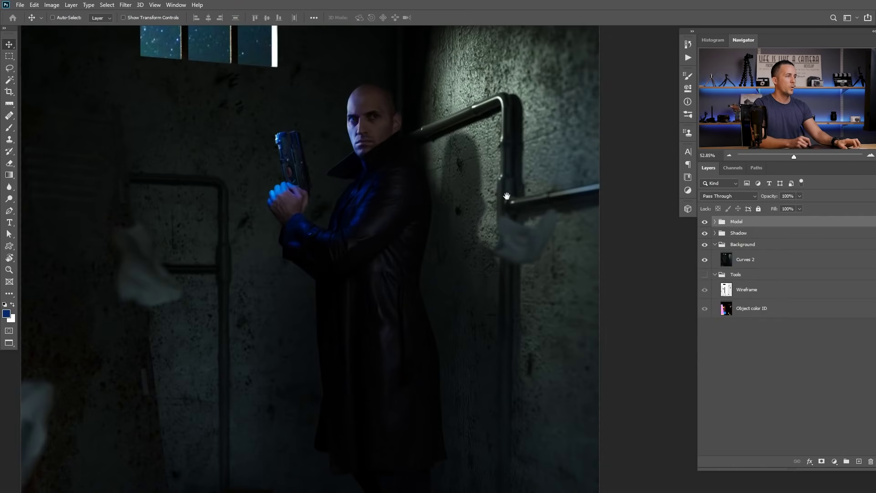
{"action": "left_click", "coordinate": [715, 233]}
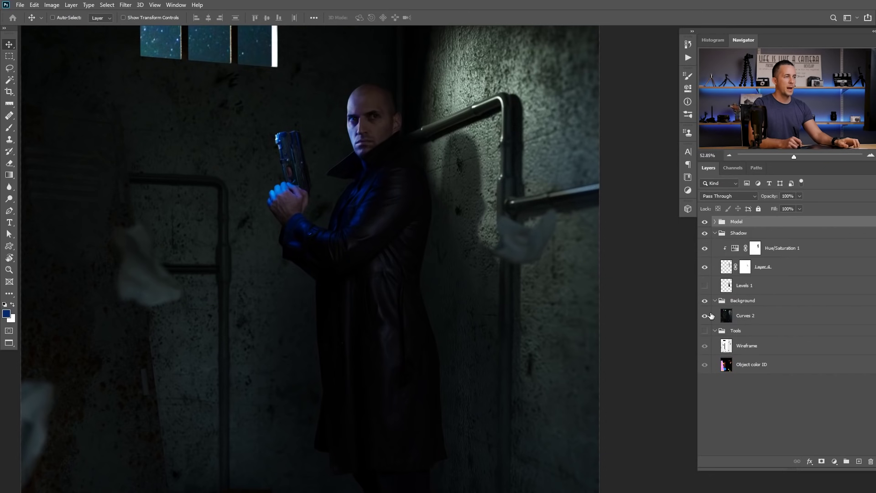
{"action": "left_click", "coordinate": [705, 267]}
{"action": "left_click", "coordinate": [705, 285]}
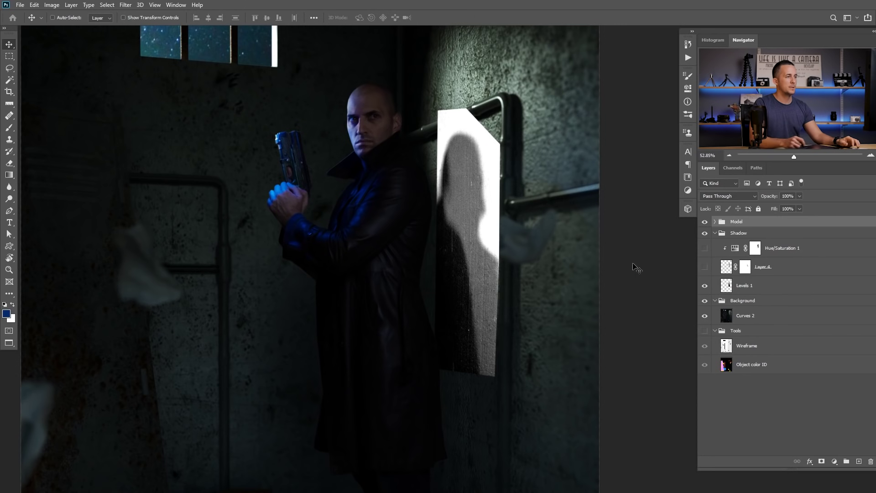
- Select the painted shadow layer, make it visible again and hide the Levels 1 reference layer
{"action": "left_click", "coordinate": [726, 267]}
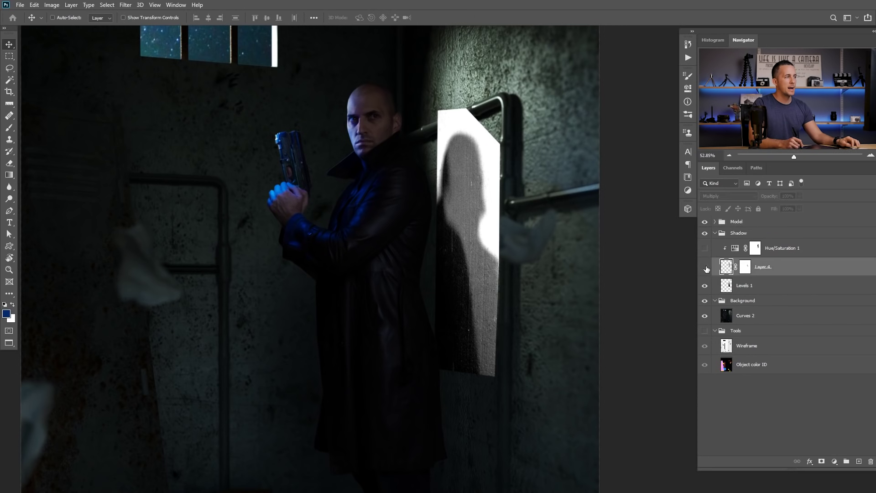
{"action": "left_click", "coordinate": [705, 268]}
{"action": "left_click", "coordinate": [705, 286]}
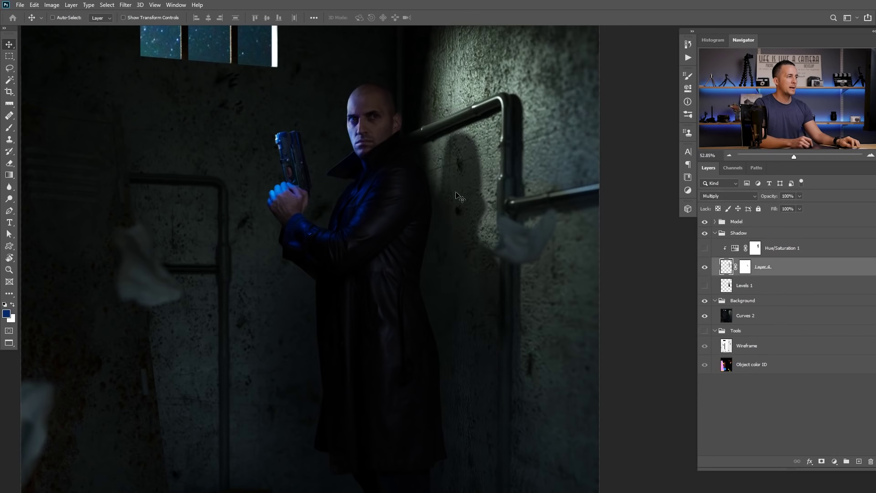
- Examine the painted shadow on its own and compare it with the Levels 1 reference and the studio photo's shadow
{"action": "left_click", "coordinate": [705, 268], "text": "alt"}
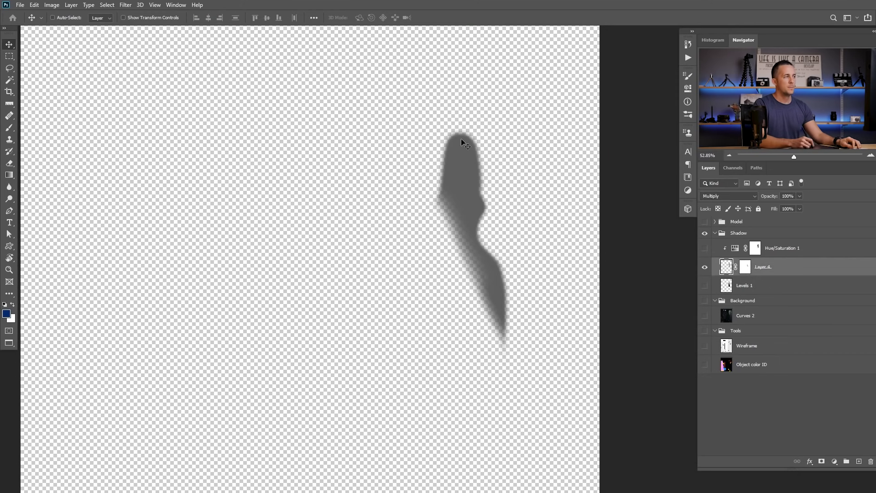
{"action": "left_click", "coordinate": [705, 269], "text": "alt"}
{"action": "left_click", "coordinate": [705, 285]}
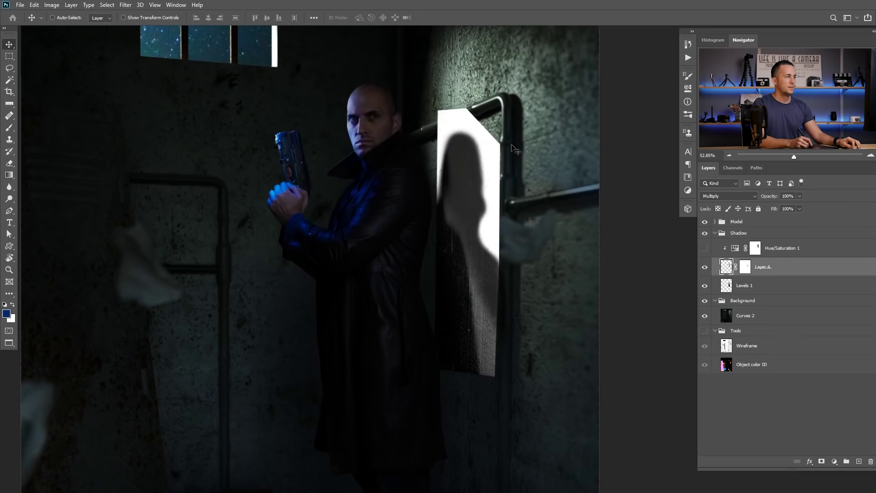
{"action": "key", "text": "ctrl+Tab"}
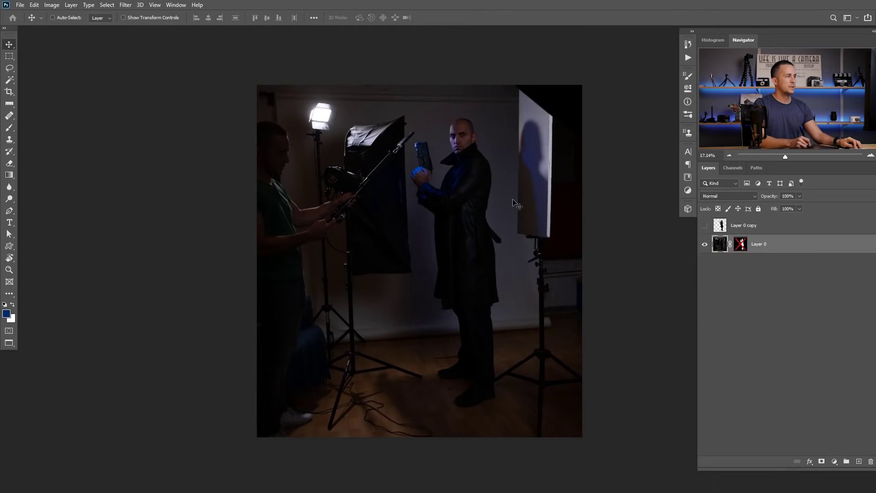
{"action": "key", "text": "ctrl+Tab"}
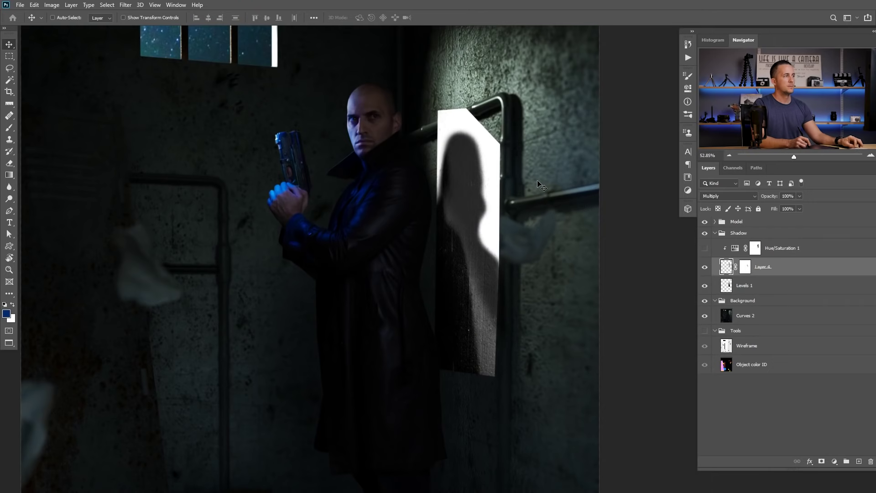
{"action": "left_click", "coordinate": [705, 285]}
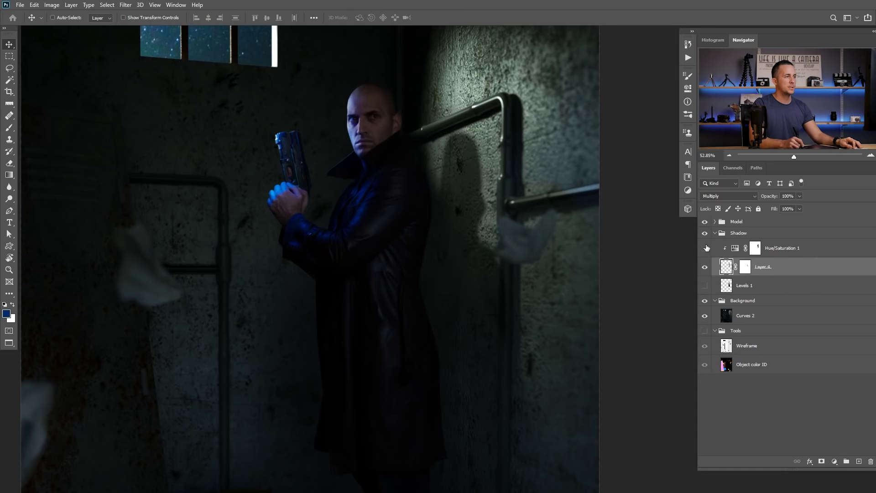
- Compare the wall shadow without and with the clipped Hue/Saturation 1 adjustment, leaving the adjustment on
{"action": "left_click", "coordinate": [706, 248]}
{"action": "scroll", "coordinate": [483, 191], "scroll_direction": "up", "scroll_amount": 2}
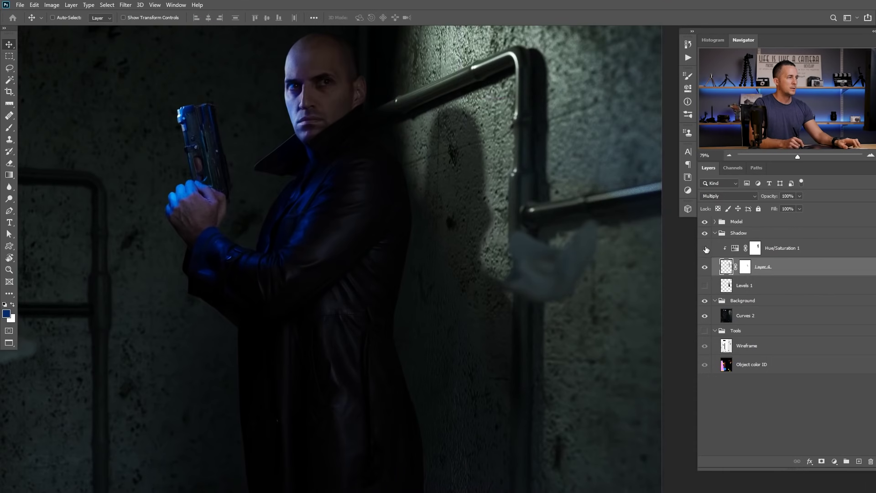
{"action": "left_click", "coordinate": [704, 248]}
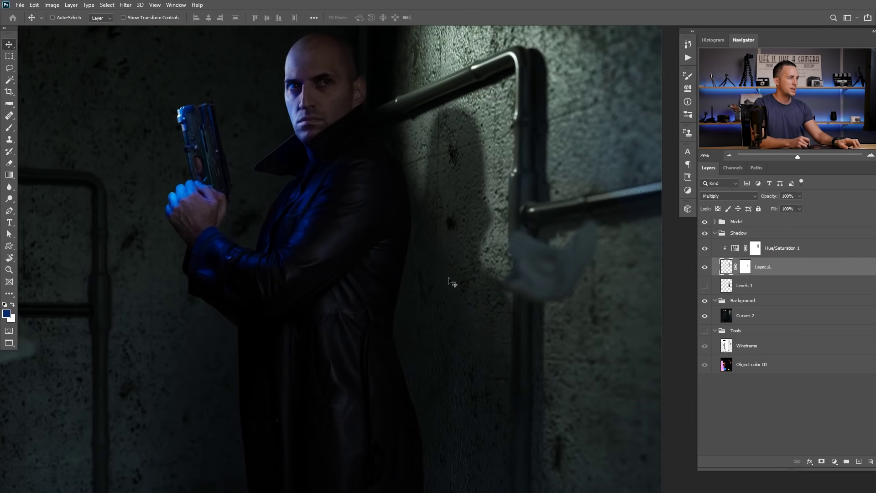
{"action": "scroll", "coordinate": [464, 278], "scroll_direction": "down", "scroll_amount": 3}
{"action": "key", "text": "ctrl"}
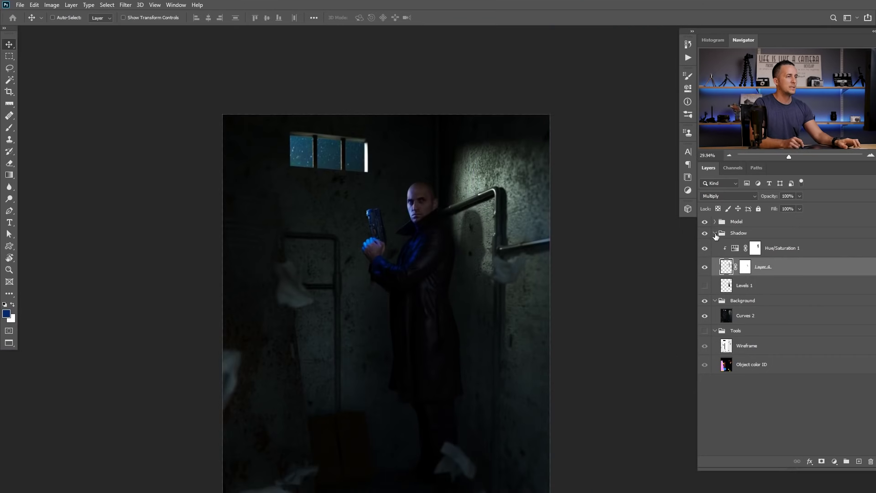
- Collapse the Shadow group and select it
{"action": "left_click", "coordinate": [715, 234]}
{"action": "left_click", "coordinate": [709, 234]}
{"action": "scroll", "coordinate": [450, 291], "scroll_direction": "down", "scroll_amount": 1}
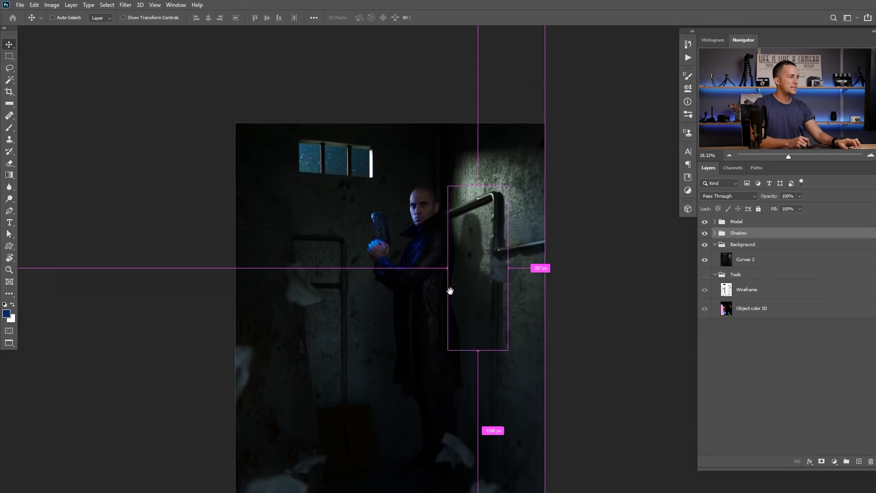
{"action": "left_click_drag", "start_coordinate": [450, 291], "coordinate": [475, 239]}
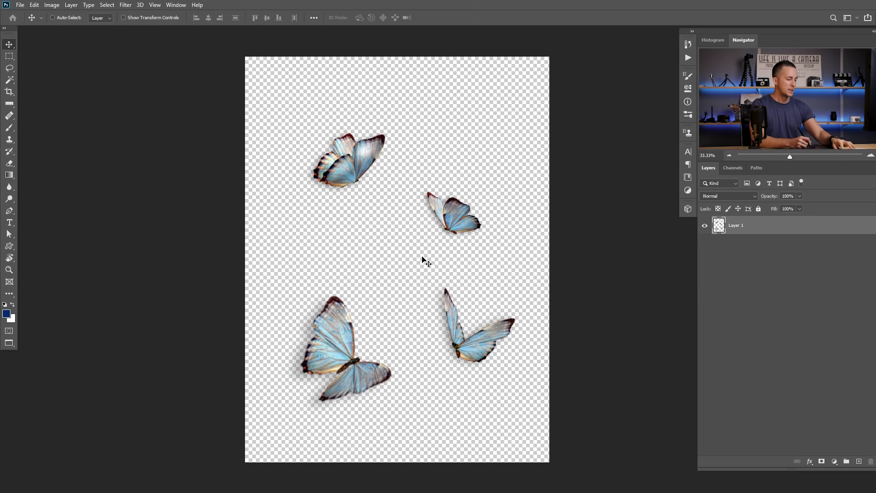
- Lasso the upper-left butterfly, copy it, and paste it into the composite above the Model group, positioned just below the window
{"action": "key", "text": "l"}
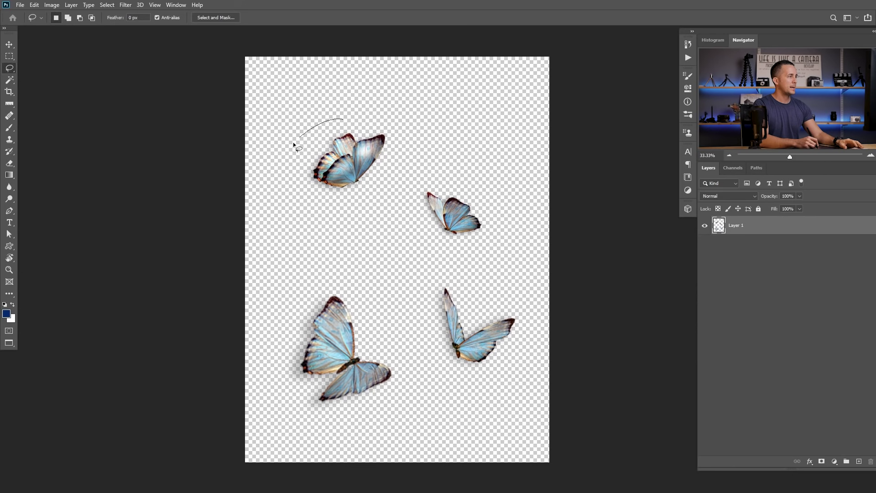
{"action": "left_click_drag", "start_coordinate": [388, 193], "coordinate": [340, 116]}
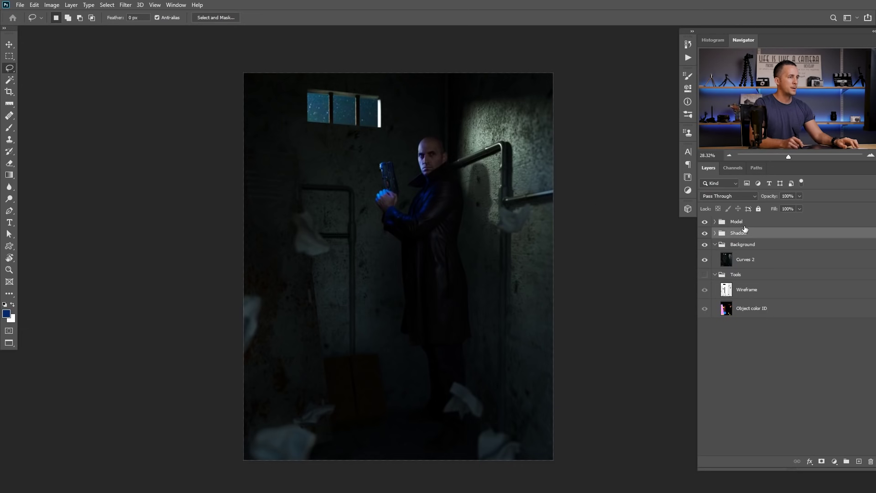
{"action": "left_click", "coordinate": [744, 225]}
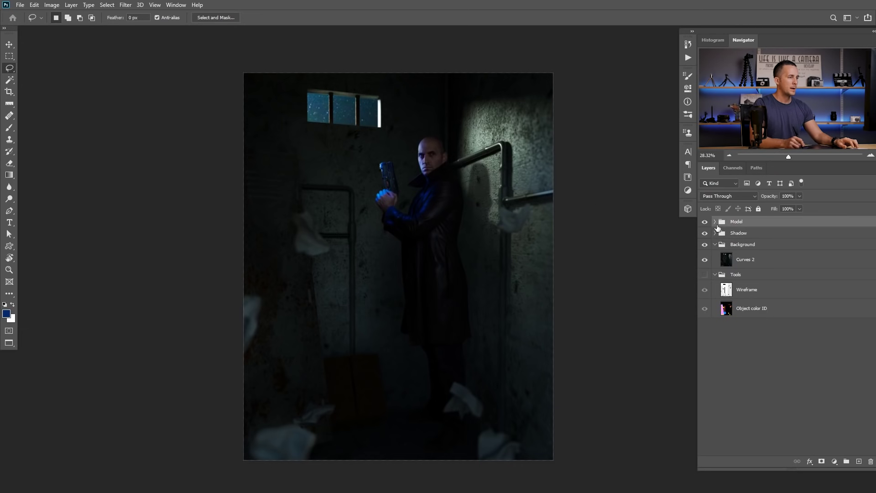
{"action": "key", "text": "ctrl+v"}
{"action": "key", "text": "v"}
{"action": "left_click_drag", "start_coordinate": [415, 270], "coordinate": [375, 163]}
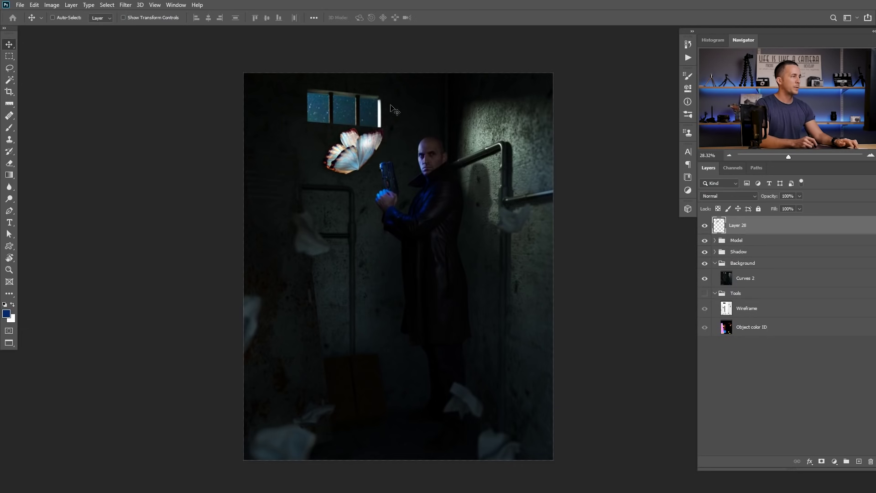
- Convert the pasted butterfly layer to a smart object
{"action": "right_click", "coordinate": [762, 226]}
{"action": "left_click", "coordinate": [698, 215]}
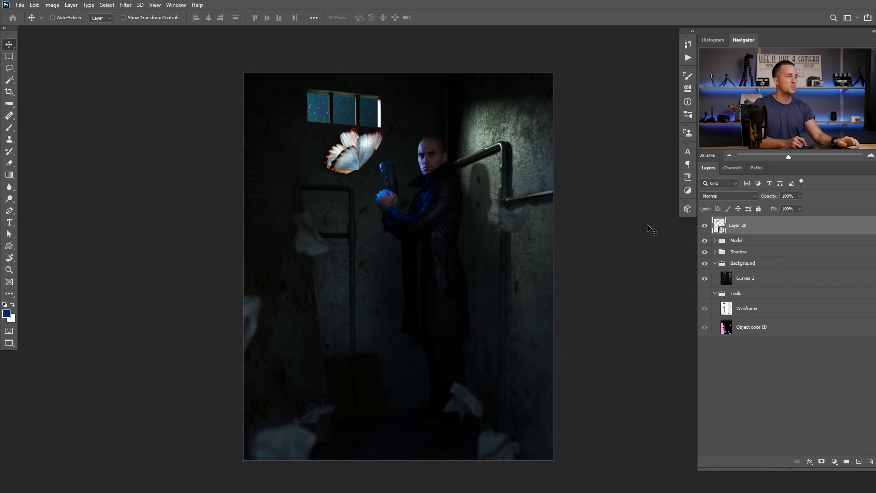
- Scale the butterfly to about 24.4%, rotate it to about -29.9° and place it just above the gun's muzzle
{"action": "key", "text": "ctrl"}
{"action": "left_click_drag", "start_coordinate": [353, 145], "coordinate": [392, 146]}
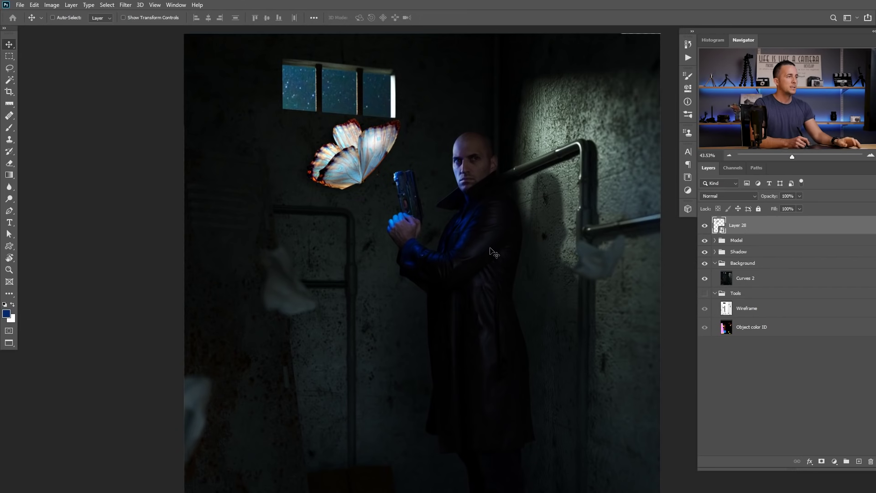
{"action": "key", "text": "ctrl"}
{"action": "key", "text": "ctrl+t"}
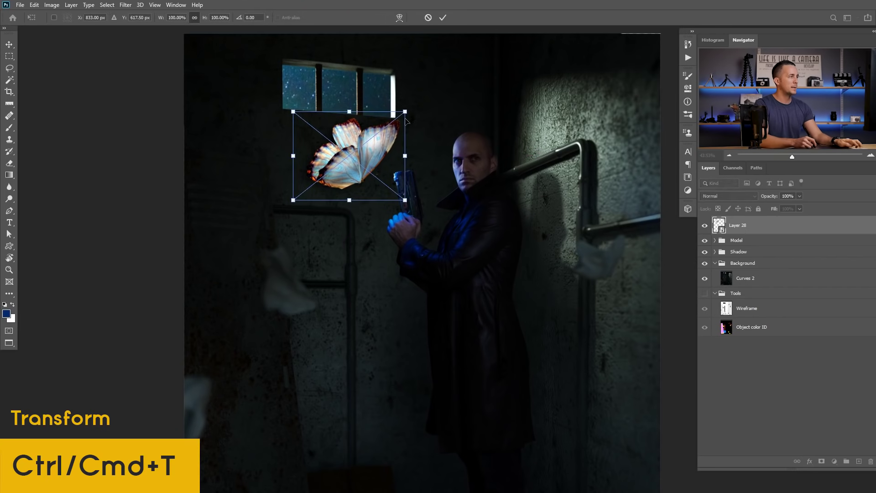
{"action": "mouse_move", "coordinate": [405, 112]}
{"action": "left_mouse_down"}
{"action": "mouse_move", "coordinate": [364, 144]}
{"action": "mouse_move", "coordinate": [396, 123]}
{"action": "left_mouse_up"}
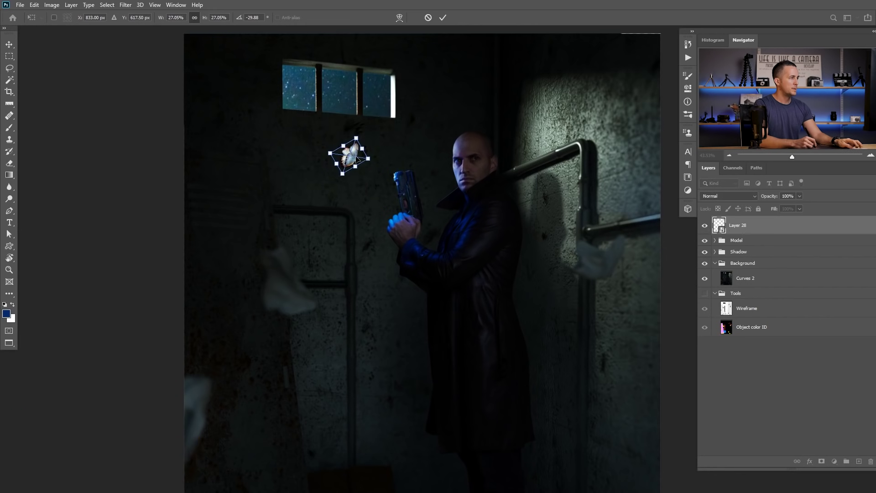
{"action": "left_click_drag", "start_coordinate": [357, 162], "coordinate": [391, 144]}
{"action": "scroll", "coordinate": [404, 180], "scroll_direction": "up", "scroll_amount": 5}
{"action": "scroll", "coordinate": [397, 183], "scroll_direction": "down", "scroll_amount": 2}
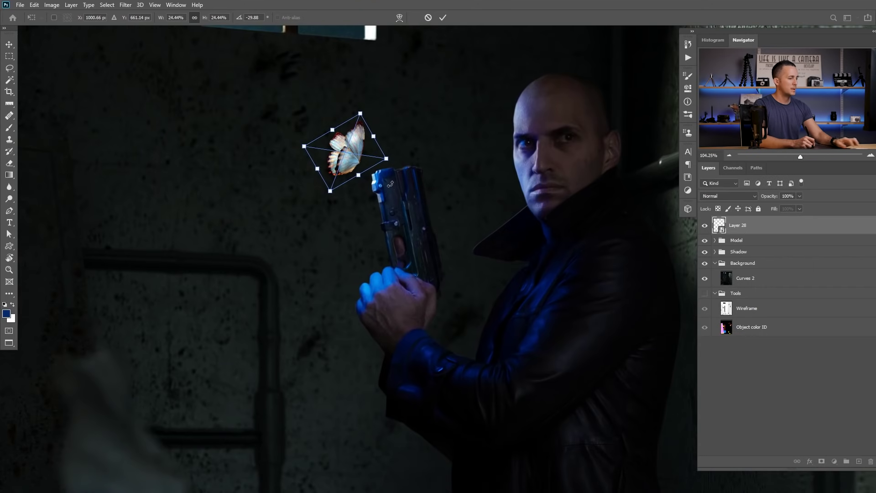
{"action": "key", "text": "Return"}
- Try enlarging the butterfly smart object to about 75.5% of its original size
{"action": "scroll", "coordinate": [395, 181], "scroll_direction": "down", "scroll_amount": 2}
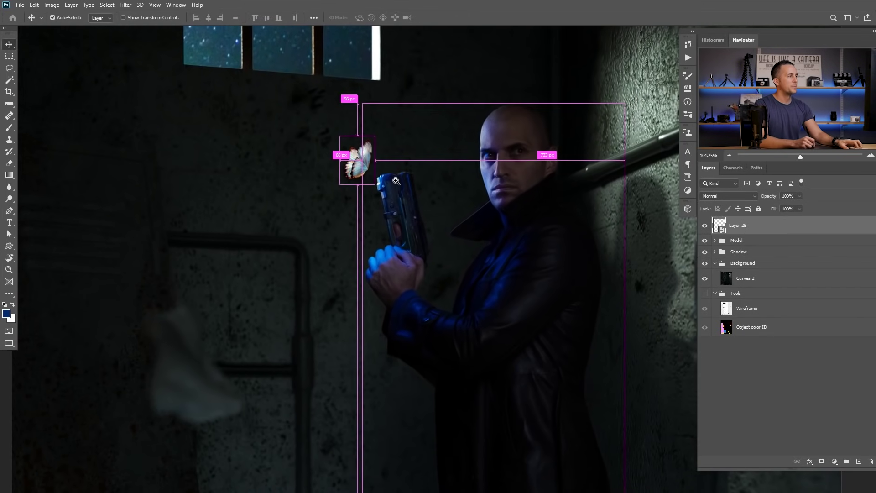
{"action": "scroll", "coordinate": [395, 180], "scroll_direction": "down", "scroll_amount": 2}
{"action": "key", "text": "ctrl+t"}
{"action": "left_click_drag", "start_coordinate": [370, 170], "coordinate": [381, 97]}
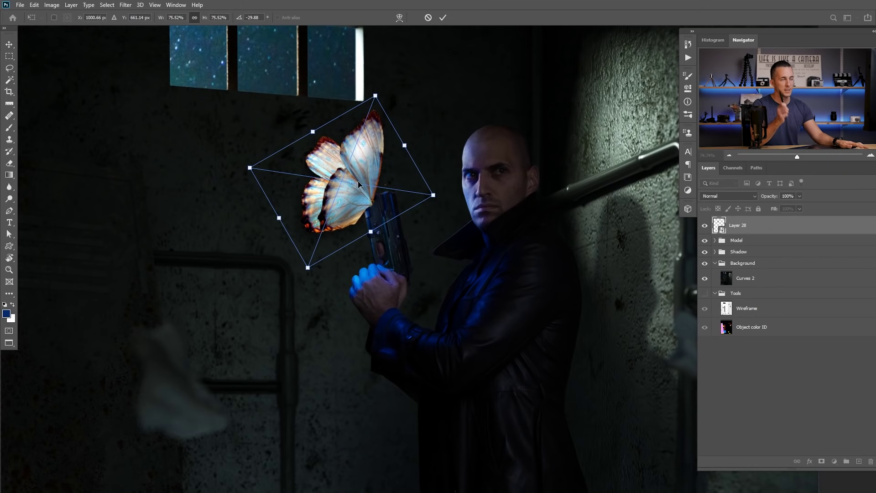
{"action": "key", "text": "Escape"}
- Nudge the butterfly's position beside the gun's muzzle and scale it down slightly to about 23.8%
{"action": "scroll", "coordinate": [365, 196], "scroll_direction": "up", "scroll_amount": 1}
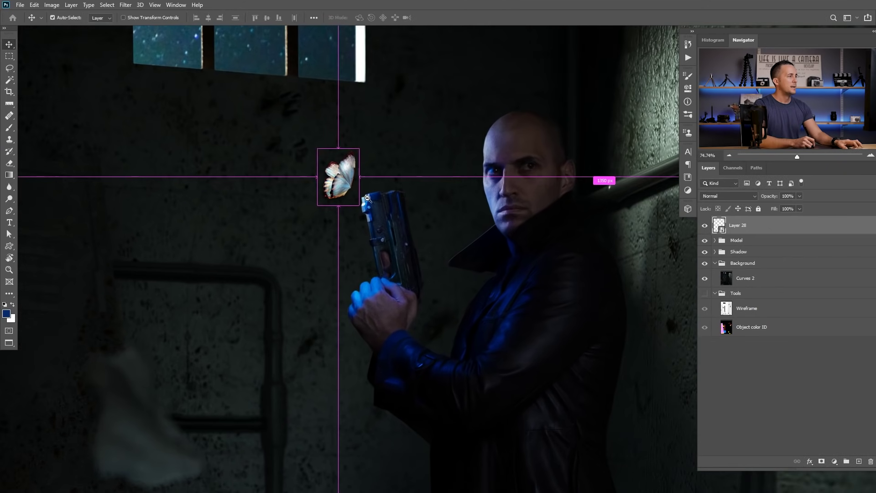
{"action": "scroll", "coordinate": [362, 197], "scroll_direction": "up", "scroll_amount": 1}
{"action": "mouse_move", "coordinate": [347, 193]}
{"action": "left_mouse_down"}
{"action": "mouse_move", "coordinate": [362, 197]}
{"action": "mouse_move", "coordinate": [343, 184]}
{"action": "left_mouse_up"}
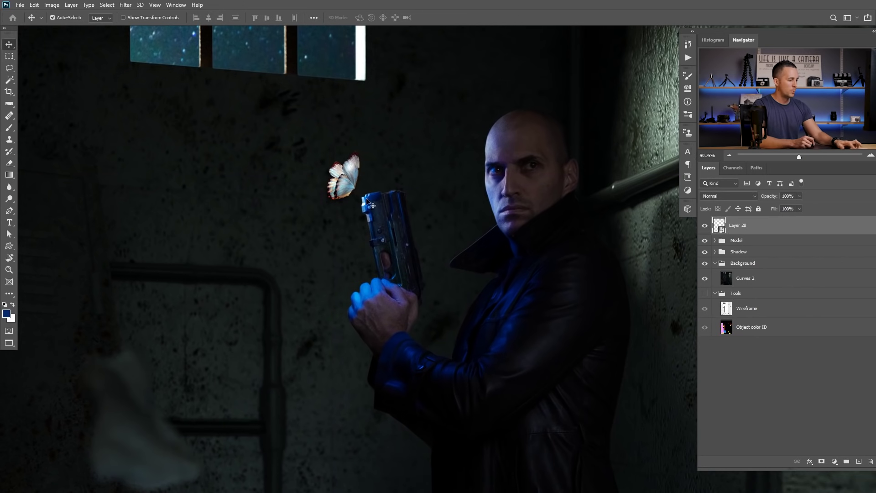
{"action": "key", "text": "ctrl+t"}
{"action": "left_click_drag", "start_coordinate": [356, 146], "coordinate": [355, 147]}
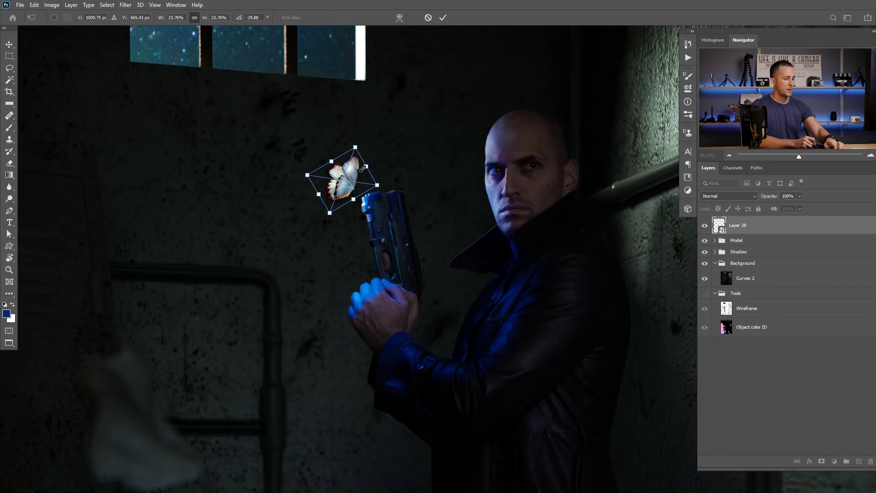
{"action": "key", "text": "Return"}
- Put the butterfly layer in its own group and name the group Butterfly 01
{"action": "scroll", "coordinate": [310, 183], "scroll_direction": "down", "scroll_amount": 3}
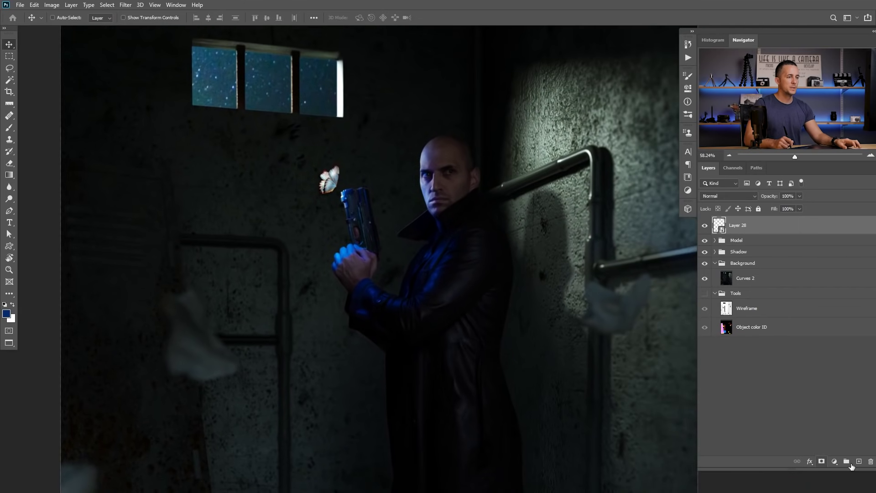
{"action": "key", "text": "ctrl+g"}
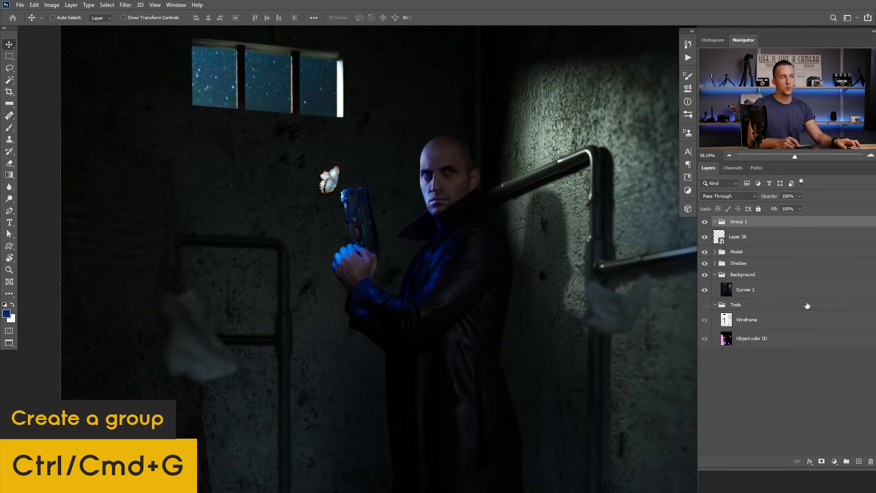
{"action": "left_click", "coordinate": [739, 238]}
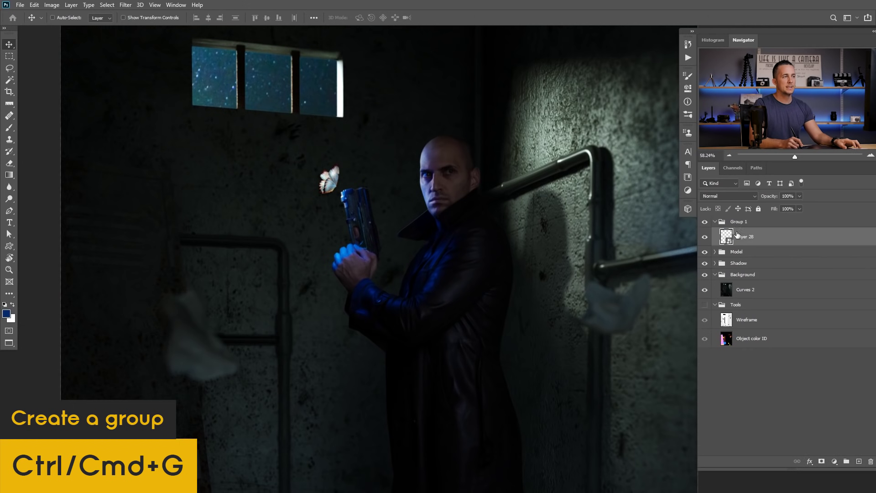
{"action": "double_click", "coordinate": [738, 221]}
{"action": "type", "text": "Butterfly"}
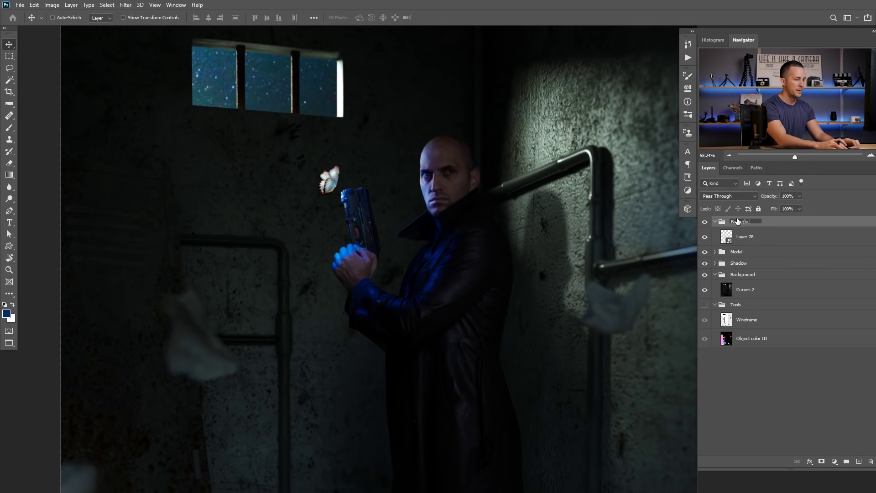
{"action": "type", "text": " 01"}
{"action": "key", "text": "Return"}
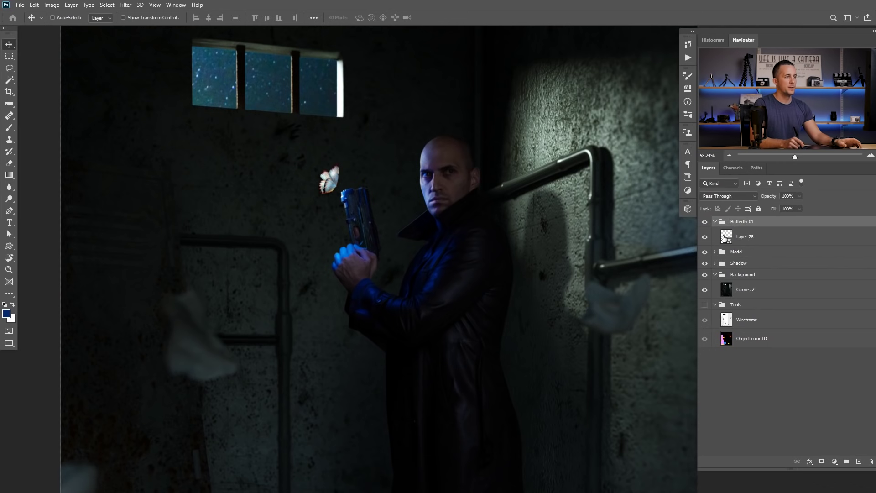
- Add a Hue/Saturation adjustment clipped to the butterfly layer and rename the butterfly layer B
{"action": "left_click", "coordinate": [738, 245]}
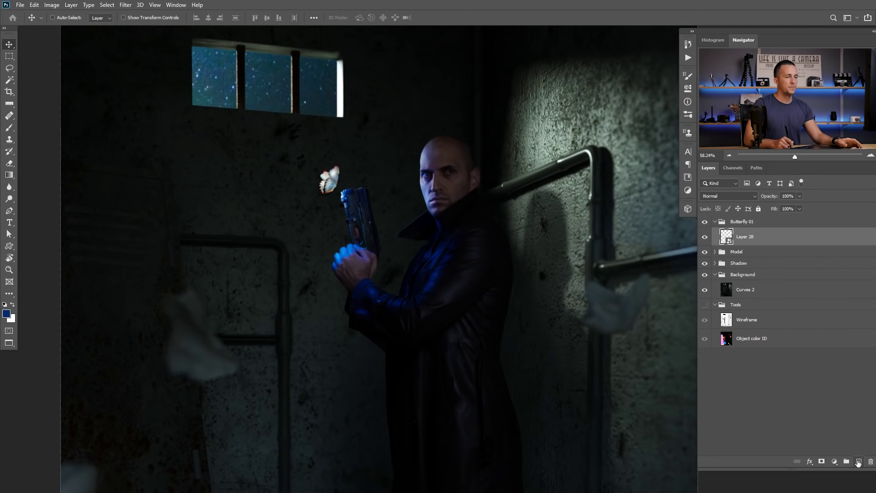
{"action": "left_click", "coordinate": [834, 461]}
{"action": "left_click", "coordinate": [837, 374]}
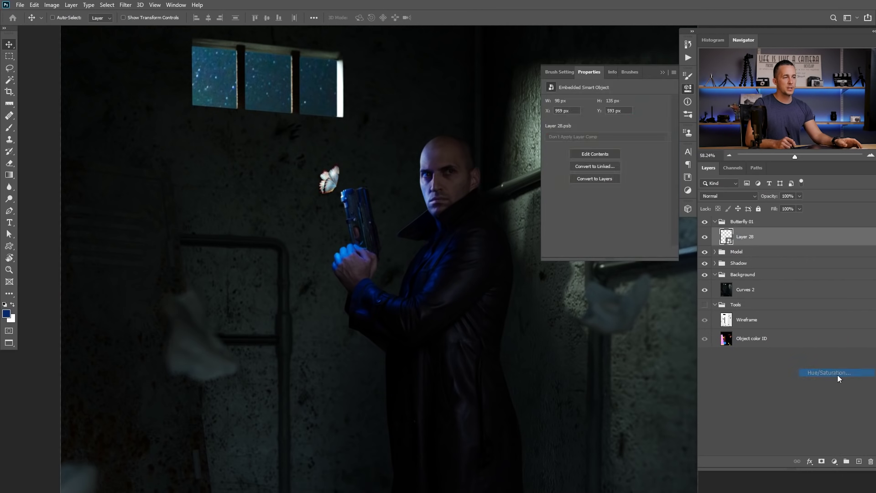
{"action": "left_click", "coordinate": [609, 251]}
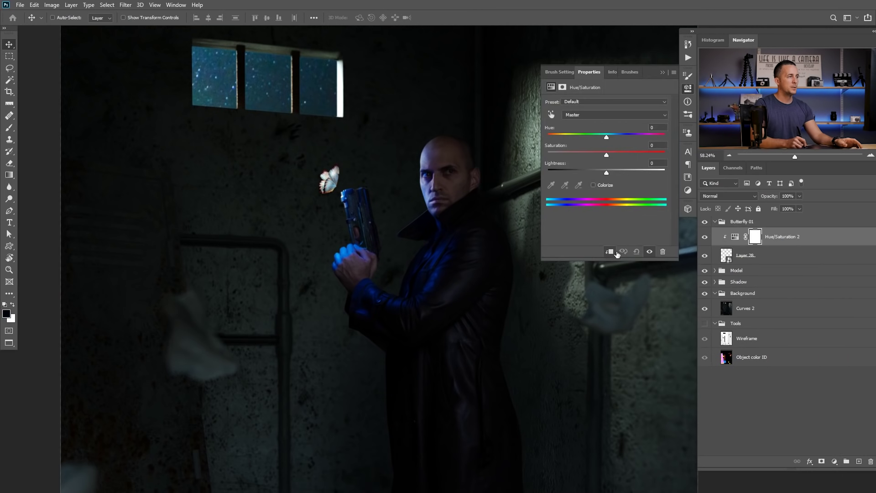
{"action": "double_click", "coordinate": [744, 256]}
{"action": "type", "text": "B"}
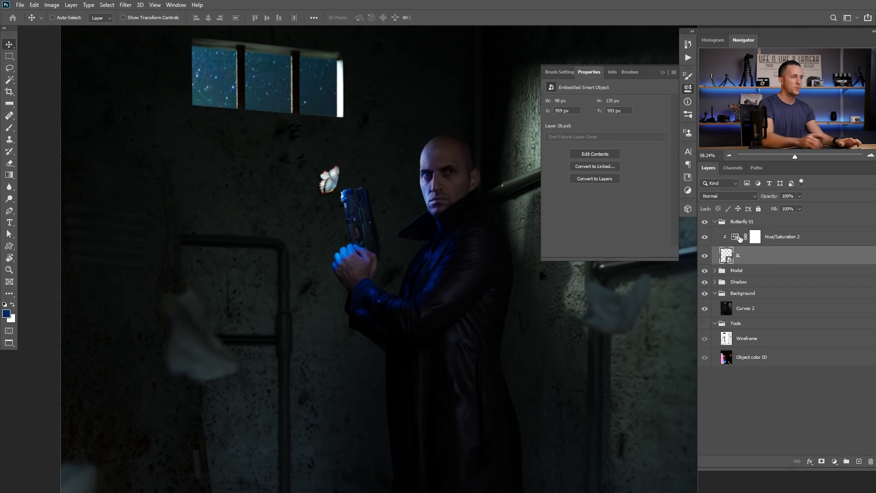
- Colorize the butterfly blue through the clipped Hue/Saturation adjustment, with hue 221 and saturation 62
{"action": "left_click", "coordinate": [734, 237]}
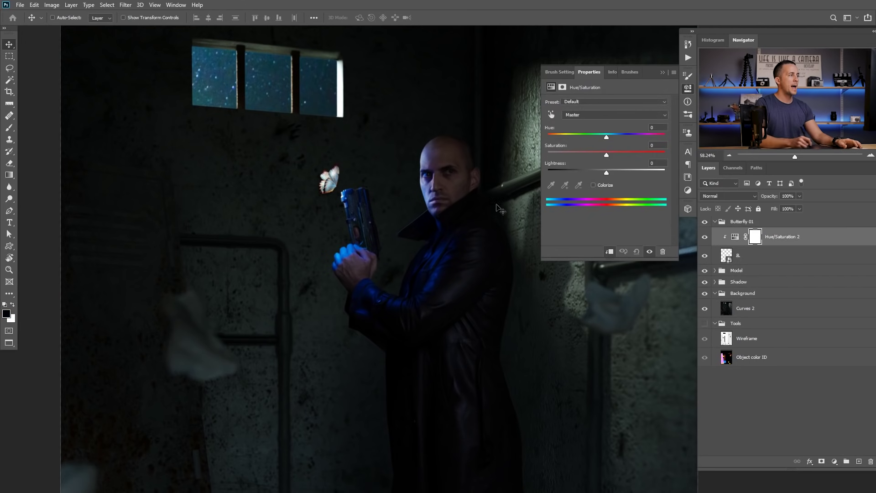
{"action": "scroll", "coordinate": [322, 182], "scroll_direction": "up", "scroll_amount": 5}
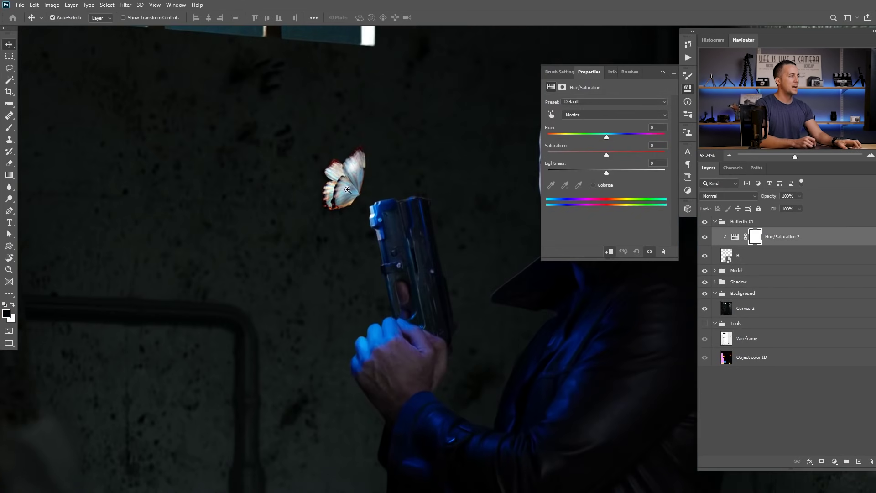
{"action": "left_click", "coordinate": [595, 184]}
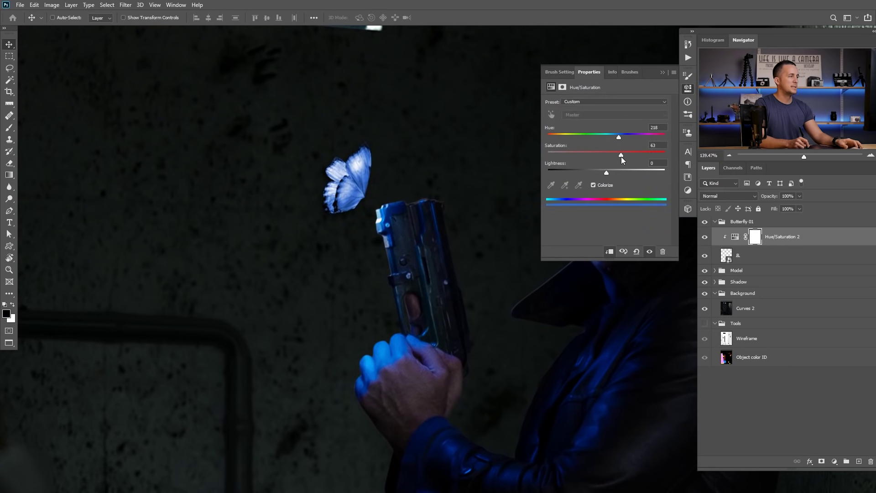
{"action": "scroll", "coordinate": [295, 259], "scroll_direction": "down", "scroll_amount": 5}
{"action": "scroll", "coordinate": [295, 259], "scroll_direction": "up", "scroll_amount": 5}
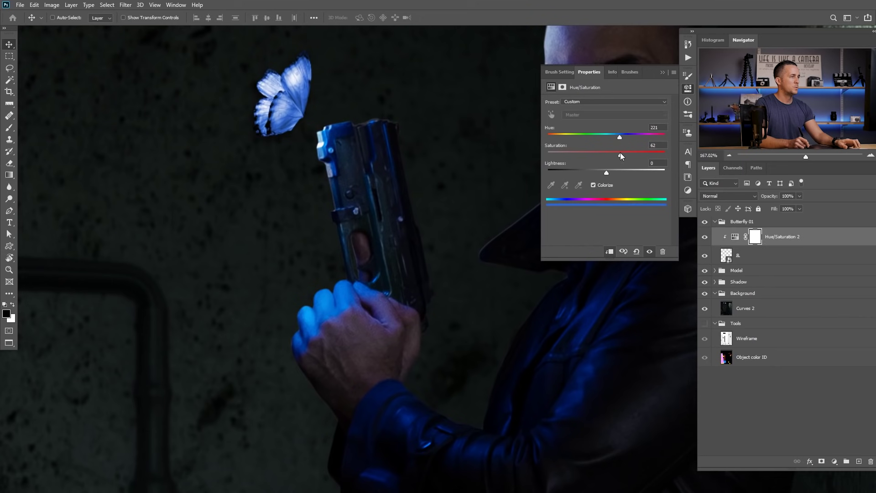
{"action": "left_click", "coordinate": [661, 73]}
- Add a new empty layer above the Hue/Saturation adjustment in the Butterfly 01 group and set its blending mode to Linear Dodge (Add)
{"action": "scroll", "coordinate": [442, 221], "scroll_direction": "down", "scroll_amount": 5}
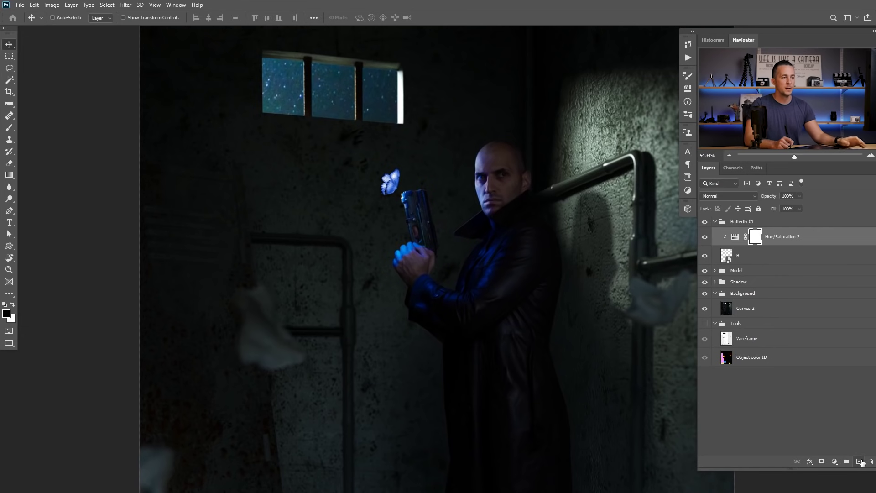
{"action": "left_click", "coordinate": [860, 460]}
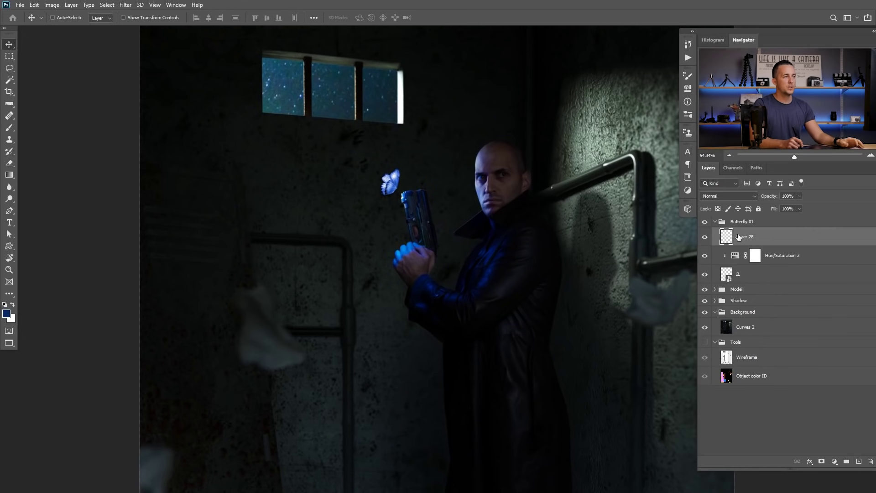
{"action": "left_click", "coordinate": [738, 197]}
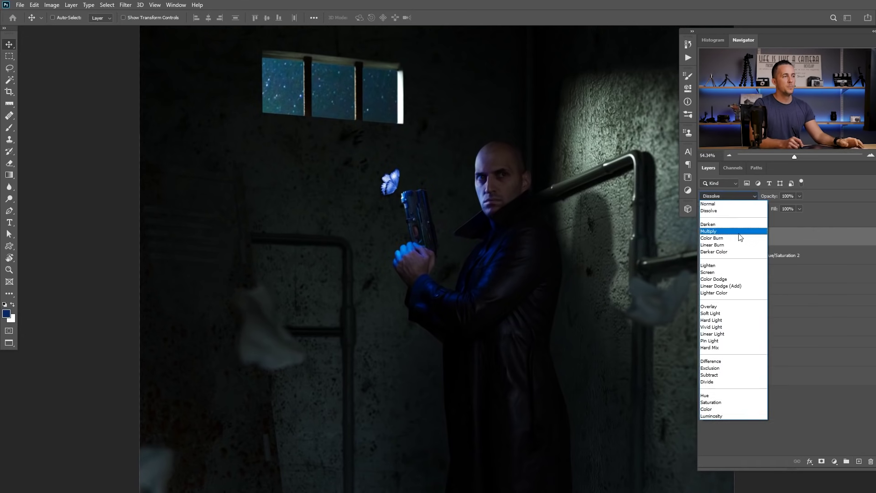
{"action": "left_click", "coordinate": [728, 287]}
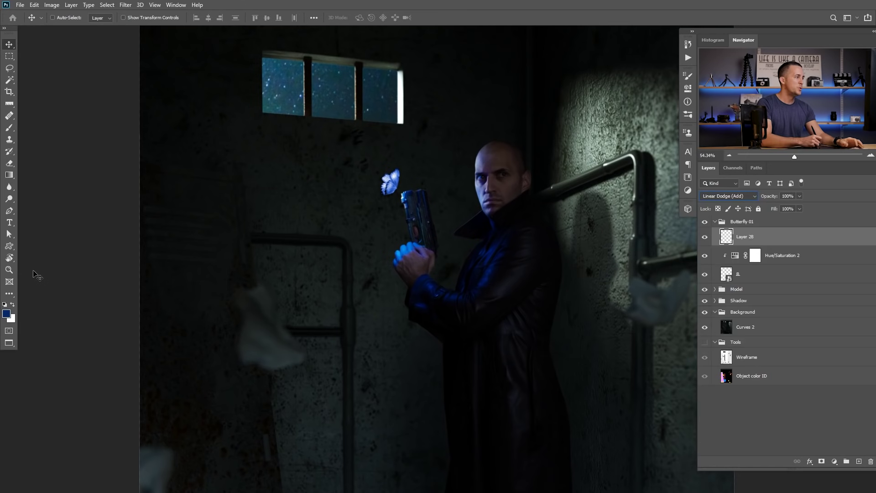
- Set the foreground color to a brighter saturated blue, #0049c7
{"action": "left_click", "coordinate": [7, 314]}
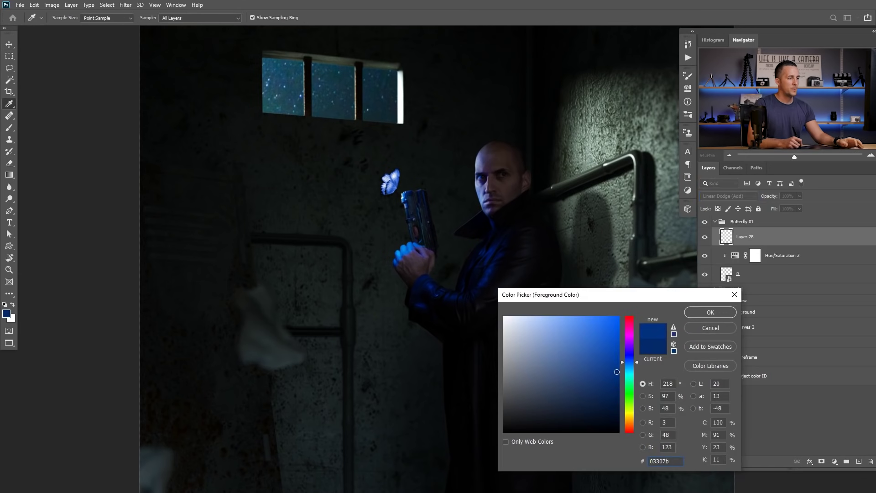
{"action": "left_click_drag", "start_coordinate": [617, 371], "coordinate": [615, 347]}
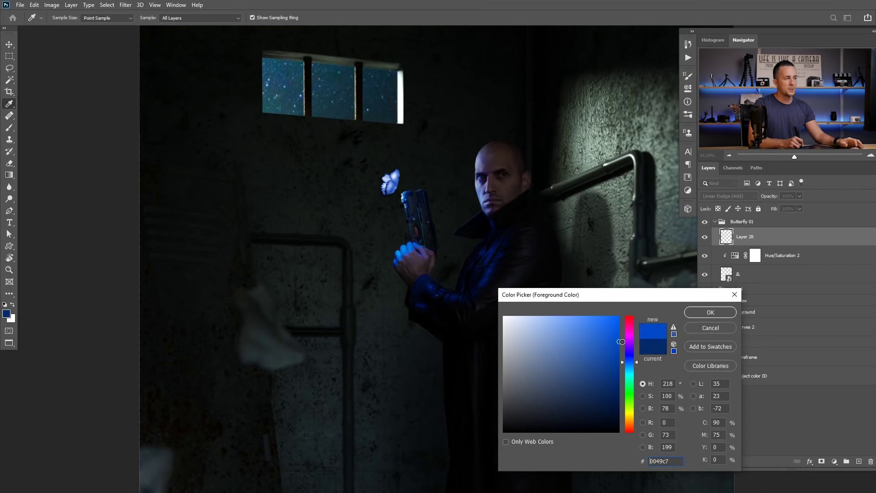
{"action": "left_click", "coordinate": [704, 310]}
- Choose the Soft Round brush with 0% hardness and frame the butterfly for painting on the new glow layer
{"action": "key", "text": "v"}
{"action": "left_click", "coordinate": [397, 177], "text": "ctrl"}
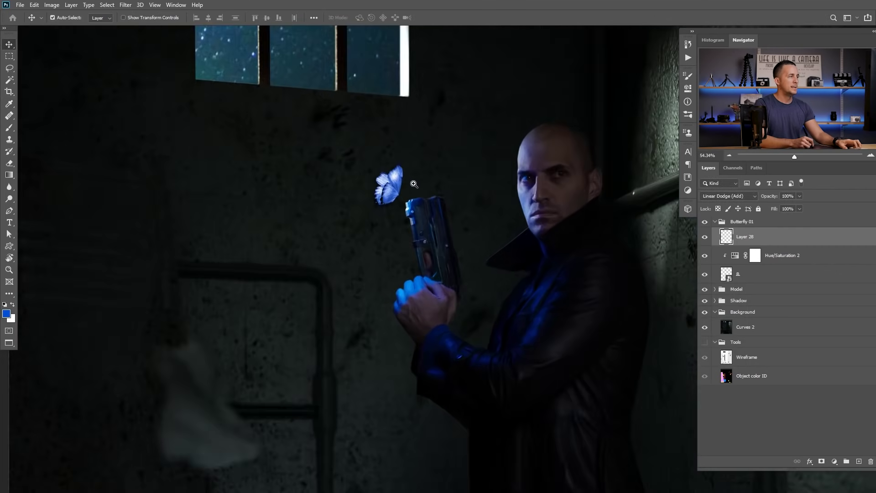
{"action": "key", "text": "b"}
{"action": "right_click", "coordinate": [360, 172]}
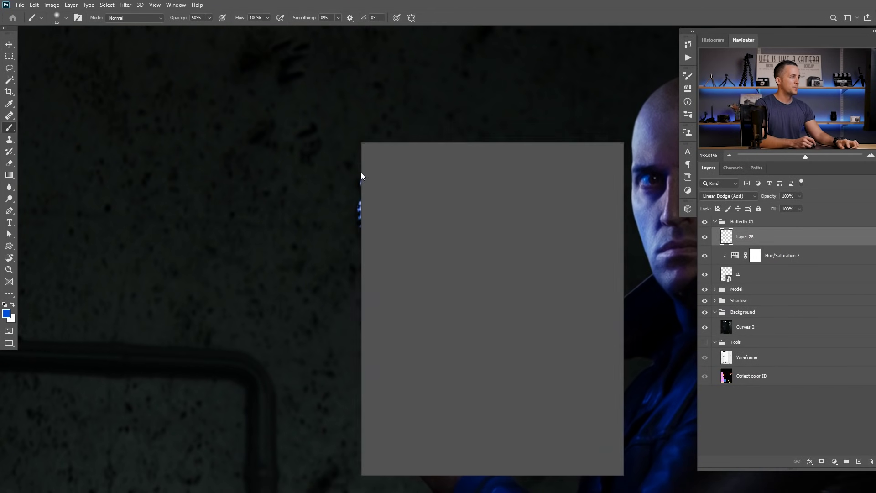
{"action": "left_click_drag", "start_coordinate": [428, 184], "coordinate": [401, 182]}
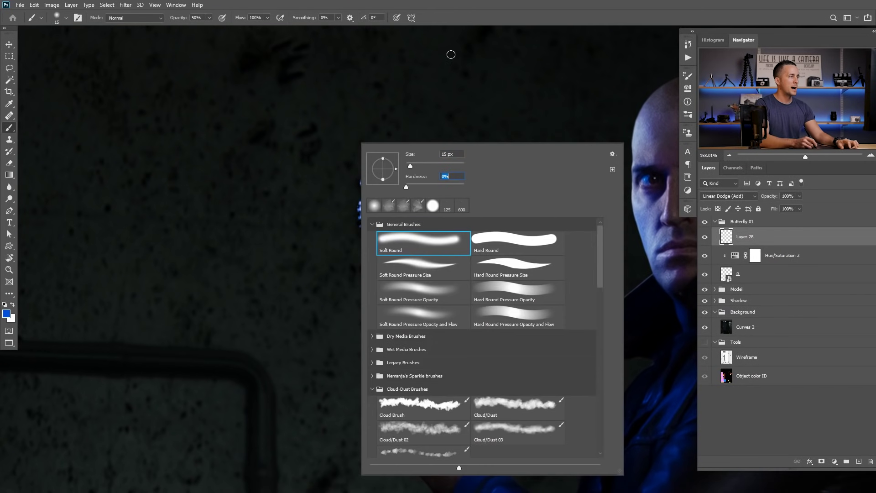
{"action": "key", "text": "Return"}
{"action": "scroll", "coordinate": [401, 185], "scroll_direction": "up", "scroll_amount": 2}
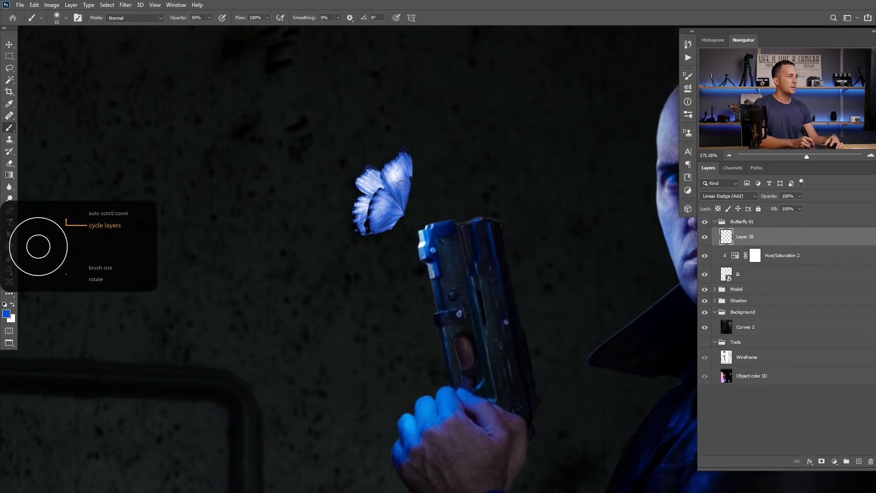
- Paint a blue glow over the butterfly with the soft brush at 10% opacity, using a 100 px tip and a smaller 70 px tip
{"action": "key", "text": "bracketright"}
{"action": "key", "text": "bracketright"}
{"action": "key", "text": "bracketright"}
{"action": "key", "text": "bracketright"}
{"action": "key", "text": "bracketright"}
{"action": "key", "text": "bracketright"}
{"action": "key", "text": "bracketright"}
{"action": "key", "text": "bracketright"}
{"action": "key", "text": "bracketright"}
{"action": "key", "text": "bracketright"}
{"action": "key", "text": "bracketright"}
{"action": "key", "text": "bracketright"}
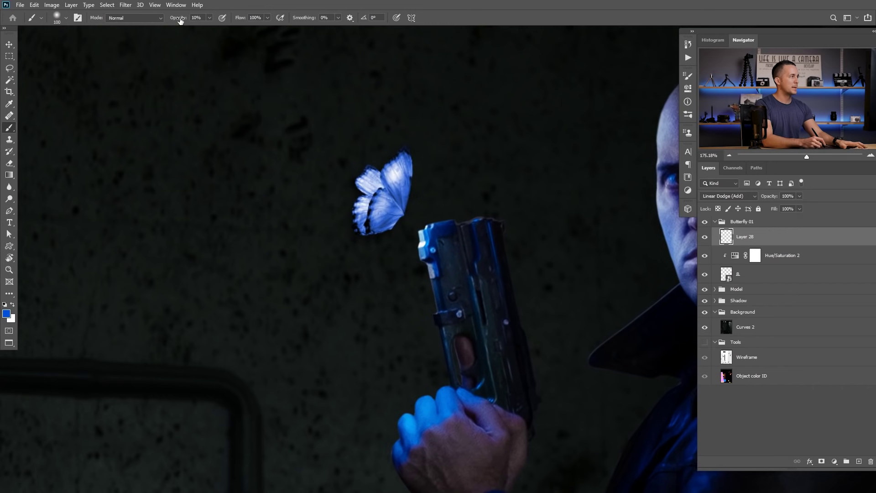
{"action": "mouse_move", "coordinate": [377, 133]}
{"action": "left_mouse_down"}
{"action": "mouse_move", "coordinate": [406, 179]}
{"action": "mouse_move", "coordinate": [387, 177]}
{"action": "mouse_move", "coordinate": [371, 221]}
{"action": "mouse_move", "coordinate": [378, 186]}
{"action": "mouse_move", "coordinate": [398, 168]}
{"action": "mouse_move", "coordinate": [406, 163]}
{"action": "mouse_move", "coordinate": [414, 183]}
{"action": "mouse_move", "coordinate": [378, 213]}
{"action": "mouse_move", "coordinate": [397, 170]}
{"action": "mouse_move", "coordinate": [376, 182]}
{"action": "mouse_move", "coordinate": [383, 210]}
{"action": "left_mouse_up"}
{"action": "key", "text": "bracketleft"}
{"action": "key", "text": "bracketleft"}
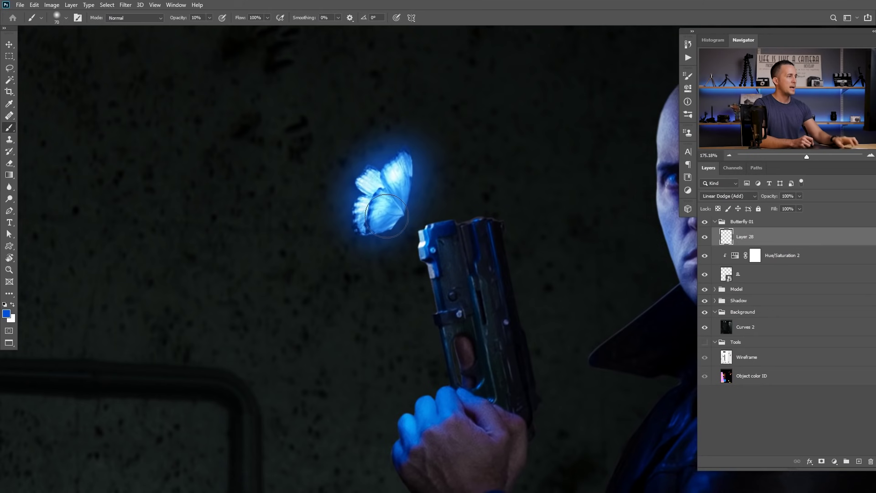
{"action": "scroll", "coordinate": [383, 174], "scroll_direction": "down", "scroll_amount": 3}
{"action": "scroll", "coordinate": [366, 235], "scroll_direction": "up", "scroll_amount": 2}
{"action": "left_click_drag", "start_coordinate": [400, 210], "coordinate": [404, 210]}
- Add a second glow layer above the first in the Butterfly 01 group and set its blending mode to Linear Dodge (Add)
{"action": "left_click", "coordinate": [858, 462]}
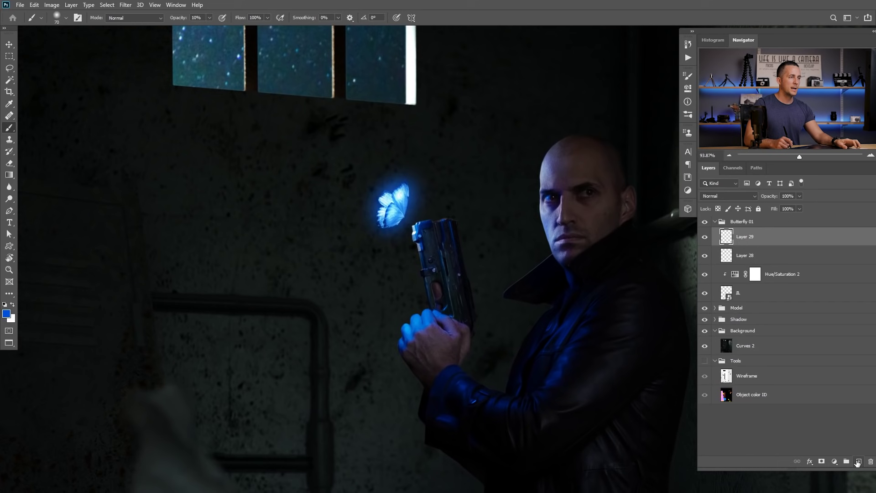
{"action": "left_click", "coordinate": [728, 197]}
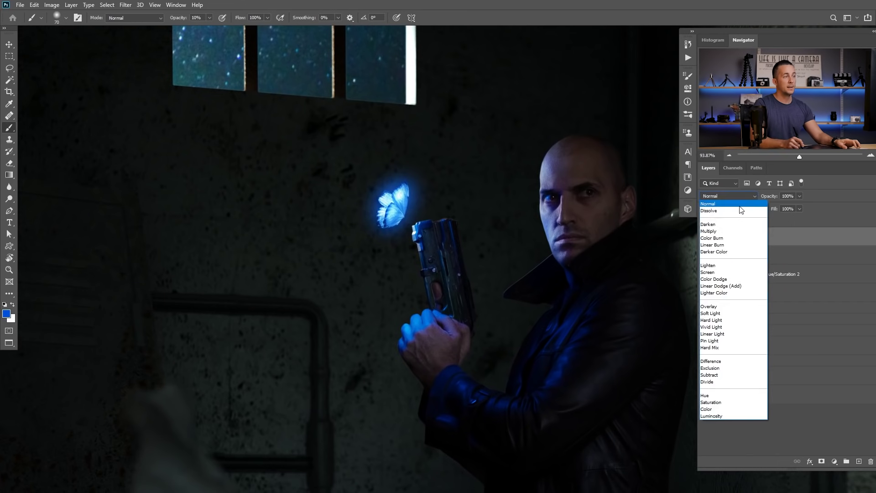
{"action": "left_click", "coordinate": [723, 287]}
- Set the foreground color to the darker blue #002f80 and paint a wider glow around the butterfly with a 500 px soft brush
{"action": "left_click", "coordinate": [6, 314]}
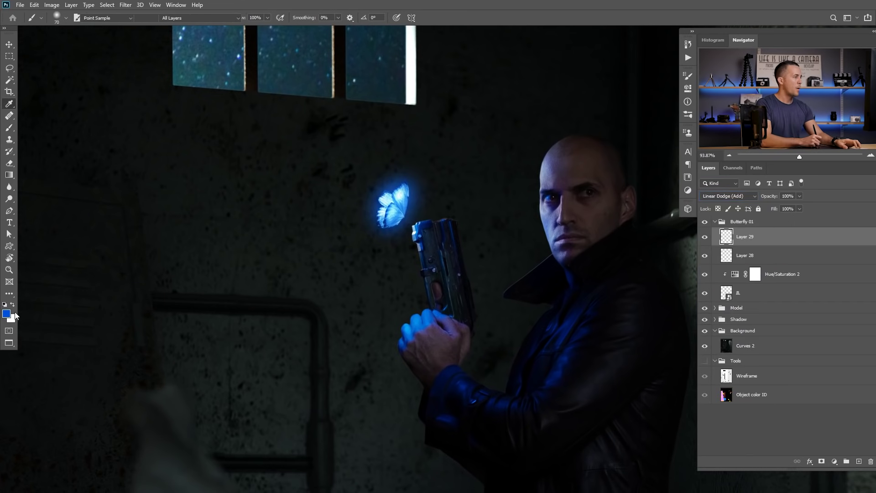
{"action": "left_click_drag", "start_coordinate": [614, 372], "coordinate": [619, 374]}
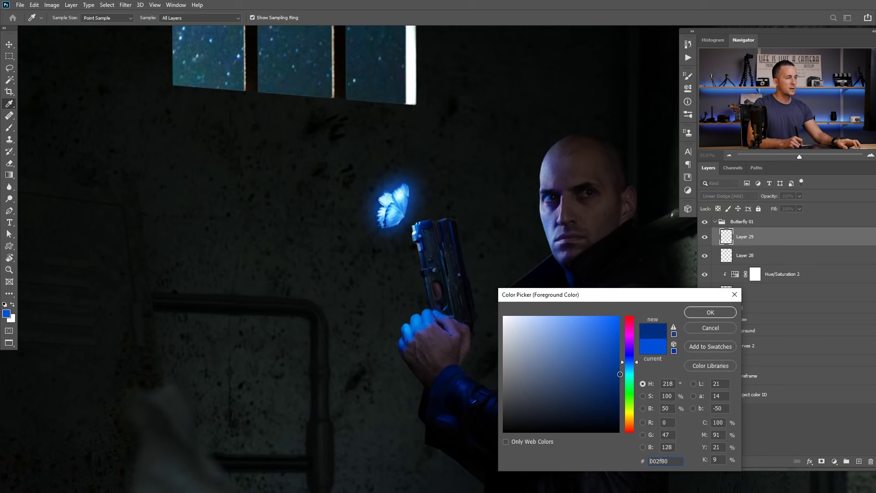
{"action": "left_click", "coordinate": [709, 313]}
{"action": "mouse_move", "coordinate": [392, 203]}
{"action": "left_mouse_down"}
{"action": "mouse_move", "coordinate": [512, 203]}
{"action": "mouse_move", "coordinate": [479, 204]}
{"action": "left_mouse_up"}
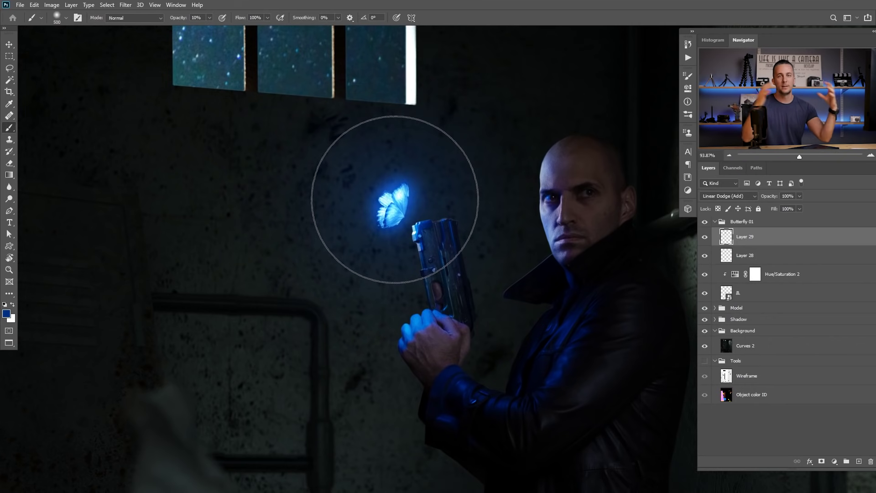
{"action": "mouse_move", "coordinate": [479, 200]}
{"action": "left_mouse_down"}
{"action": "mouse_move", "coordinate": [444, 201]}
{"action": "mouse_move", "coordinate": [526, 204]}
{"action": "mouse_move", "coordinate": [497, 205]}
{"action": "left_mouse_up"}
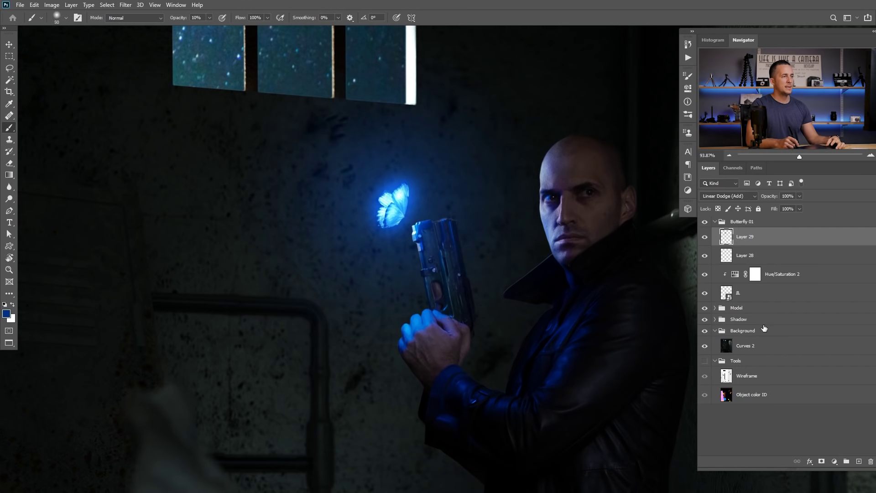
- Create a third glow layer at the top of the Butterfly 01 group with the Linear Dodge (Add) blending mode
{"action": "left_click", "coordinate": [857, 461]}
{"action": "left_click", "coordinate": [741, 195]}
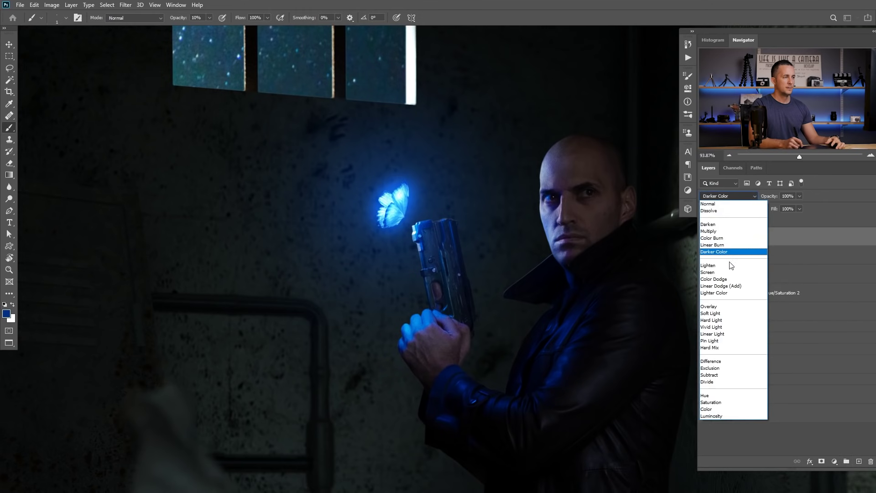
{"action": "left_click", "coordinate": [719, 286]}
- Set the foreground color to the very dark blue #01173c
{"action": "left_click", "coordinate": [6, 314]}
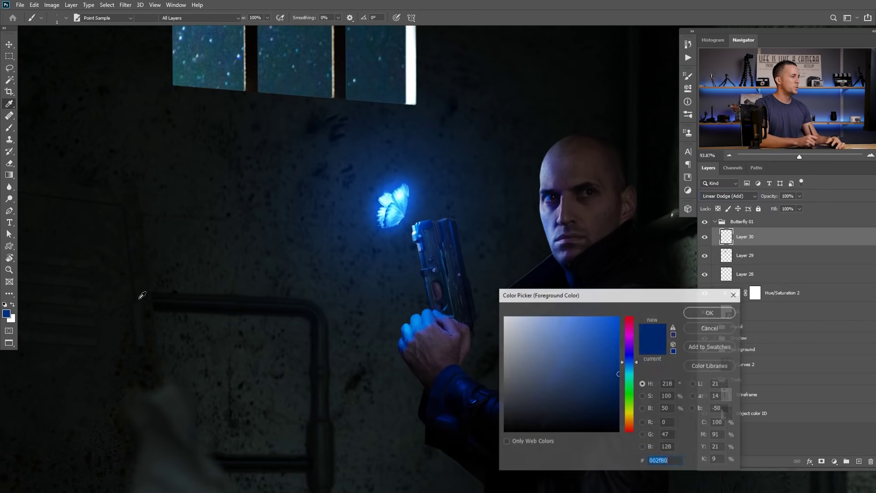
{"action": "left_click", "coordinate": [618, 404]}
{"action": "left_click", "coordinate": [710, 313]}
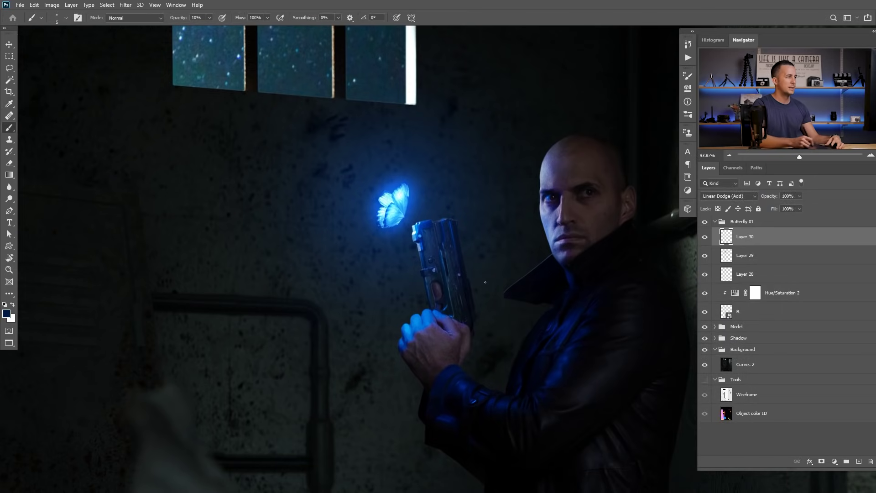
{"action": "key", "text": "bracketright"}
{"action": "key", "text": "bracketright"}
{"action": "key", "text": "bracketright"}
{"action": "key", "text": "bracketright"}
{"action": "key", "text": "bracketright"}
{"action": "key", "text": "bracketright"}
{"action": "key", "text": "bracketright"}
{"action": "key", "text": "bracketright"}
{"action": "key", "text": "bracketright"}
{"action": "key", "text": "bracketright"}
{"action": "key", "text": "bracketright"}
{"action": "key", "text": "bracketright"}
{"action": "key", "text": "bracketright"}
{"action": "key", "text": "bracketright"}
{"action": "key", "text": "bracketright"}
{"action": "key", "text": "bracketright"}
{"action": "key", "text": "bracketright"}
{"action": "key", "text": "bracketright"}
{"action": "key", "text": "bracketright"}
{"action": "key", "text": "bracketright"}
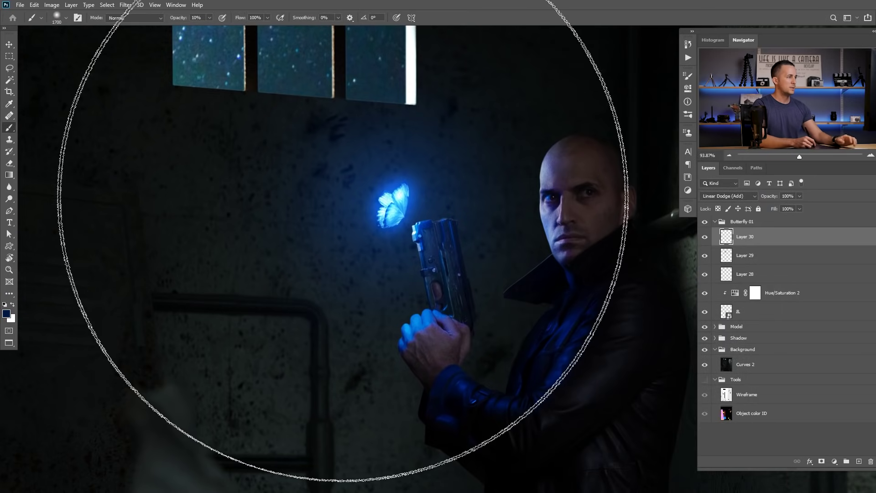
{"action": "key", "text": "bracketright"}
{"action": "key", "text": "bracketright"}
{"action": "key", "text": "bracketright"}
{"action": "key", "text": "bracketright"}
{"action": "key", "text": "bracketright"}
{"action": "key", "text": "bracketright"}
{"action": "key", "text": "bracketright"}
{"action": "key", "text": "bracketright"}
- Set the soft brush size to 495 px, adjust it to 600 px, and paint a faint wide glow around the butterfly
{"action": "right_click", "coordinate": [358, 225]}
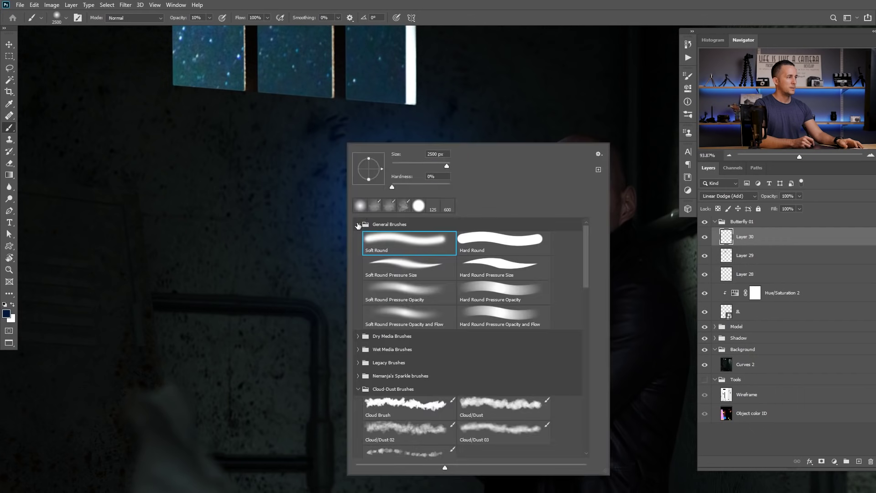
{"action": "left_click", "coordinate": [431, 154]}
{"action": "type", "text": "495"}
{"action": "key", "text": "Return"}
{"action": "left_click", "coordinate": [304, 196]}
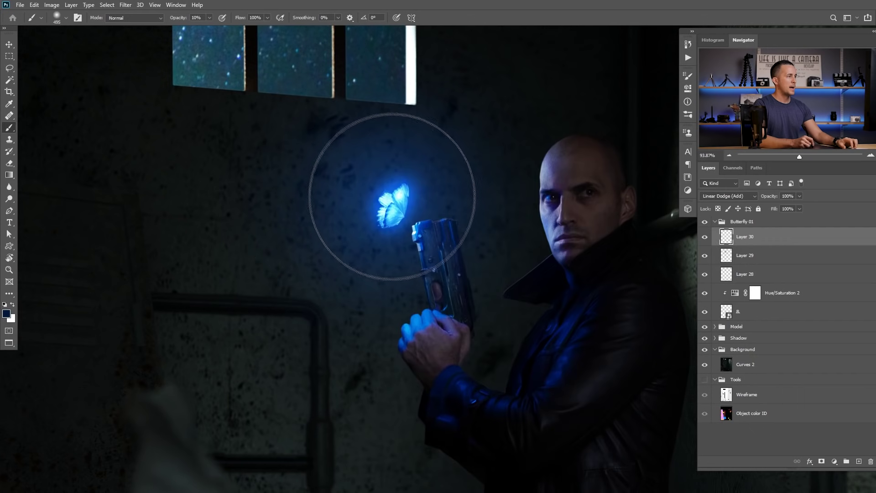
{"action": "key", "text": "bracketleft"}
{"action": "key", "text": "bracketleft"}
{"action": "key", "text": "bracketleft"}
{"action": "key", "text": "bracketright"}
{"action": "key", "text": "bracketright"}
{"action": "key", "text": "bracketright"}
{"action": "key", "text": "bracketright"}
{"action": "key", "text": "bracketright"}
{"action": "scroll", "coordinate": [391, 197], "scroll_direction": "down", "scroll_amount": 3}
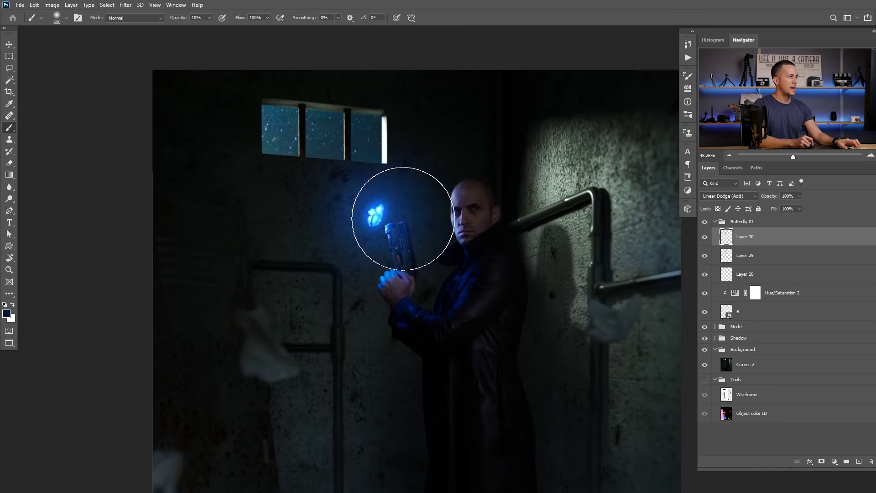
{"action": "scroll", "coordinate": [386, 224], "scroll_direction": "up", "scroll_amount": 2}
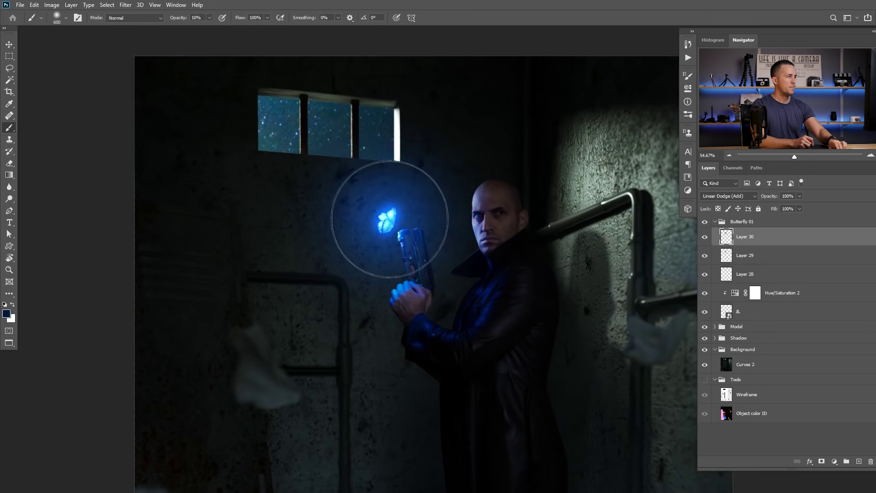
- Add a fourth glow layer on top of the Butterfly 01 group and switch its blending mode to Linear Dodge (Add)
{"action": "left_click", "coordinate": [857, 462]}
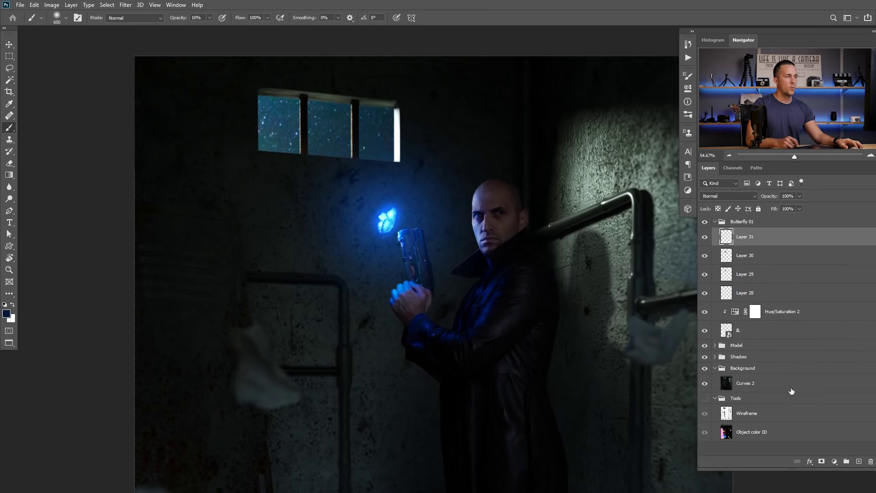
{"action": "left_click", "coordinate": [728, 196]}
{"action": "left_click", "coordinate": [725, 285]}
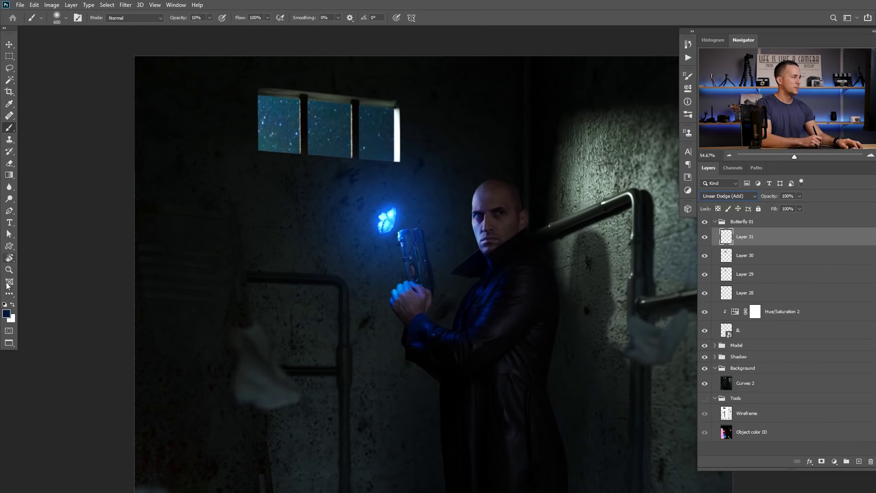
- Set the foreground color to the brighter blue #0443ae
{"action": "left_click", "coordinate": [6, 314]}
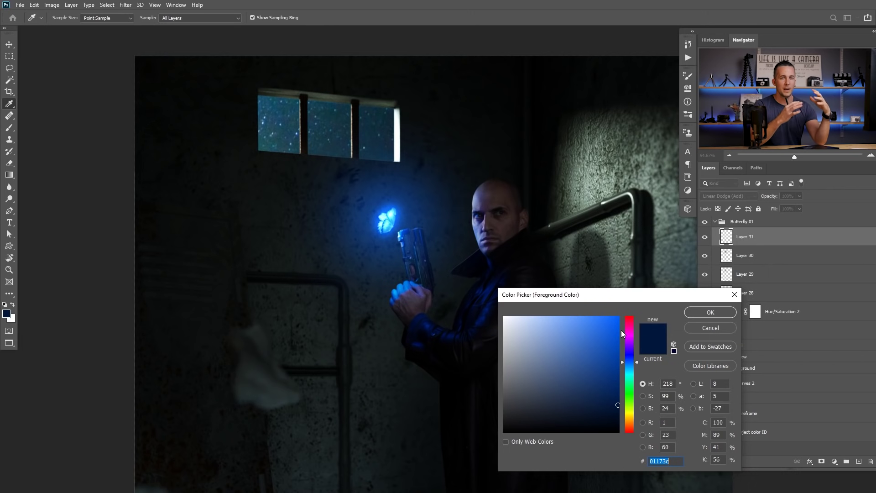
{"action": "left_click", "coordinate": [616, 353]}
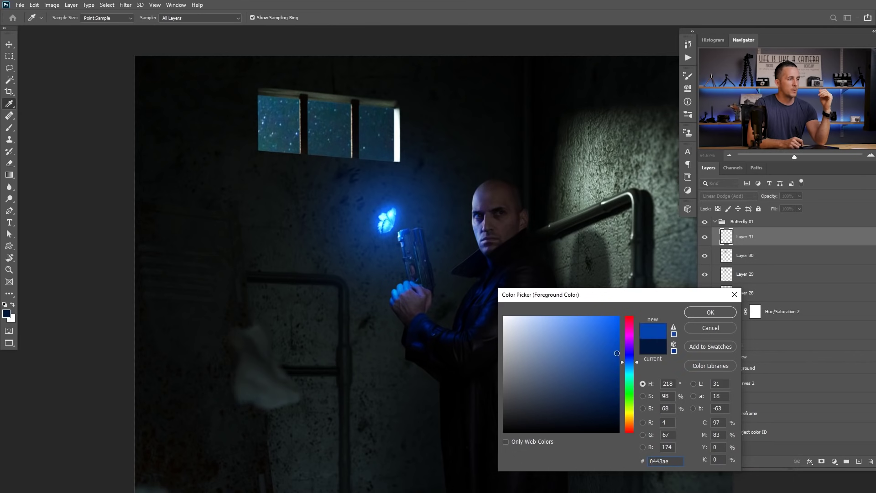
{"action": "left_click", "coordinate": [710, 312]}
- Paint a brighter glow around the butterfly on the topmost layer with a 250 px soft brush at 10% opacity
{"action": "key", "text": "b"}
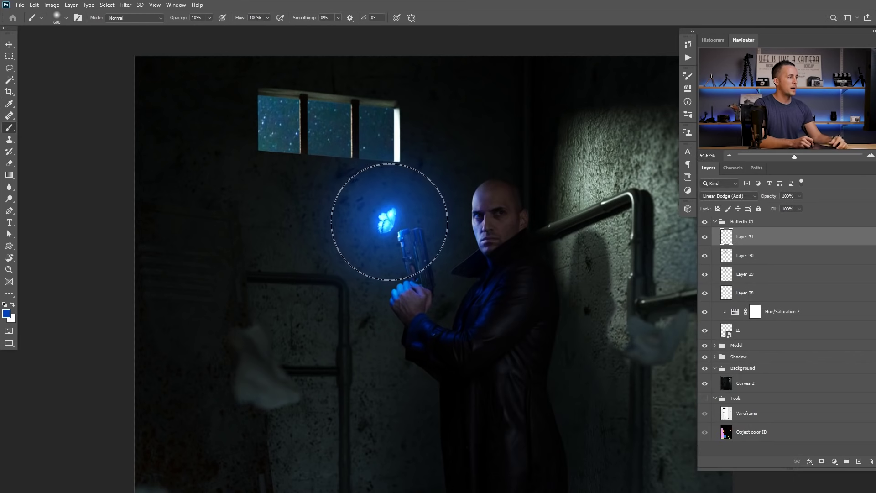
{"action": "key", "text": "bracketleft"}
{"action": "key", "text": "bracketleft"}
{"action": "key", "text": "bracketleft"}
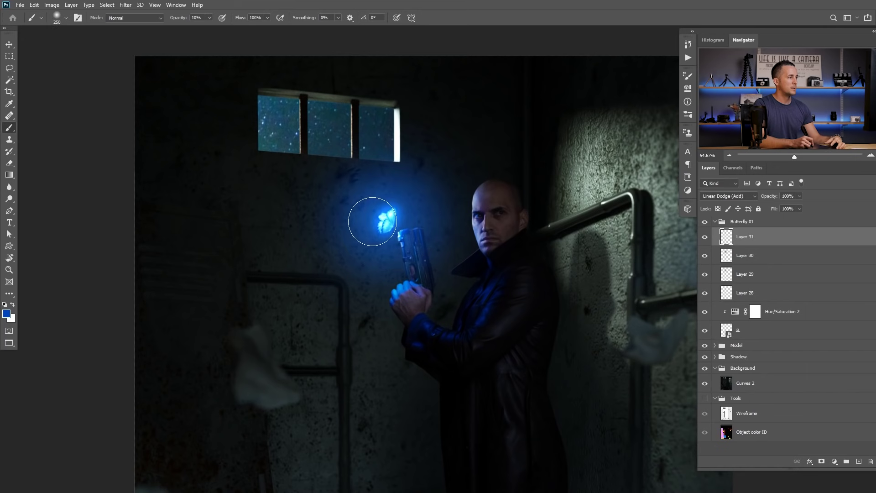
{"action": "mouse_move", "coordinate": [407, 208]}
{"action": "left_mouse_down"}
{"action": "mouse_move", "coordinate": [410, 232]}
{"action": "mouse_move", "coordinate": [371, 241]}
{"action": "mouse_move", "coordinate": [363, 213]}
{"action": "mouse_move", "coordinate": [403, 190]}
{"action": "left_mouse_up"}
{"action": "scroll", "coordinate": [420, 273], "scroll_direction": "down", "scroll_amount": 4}
{"action": "scroll", "coordinate": [413, 276], "scroll_direction": "up", "scroll_amount": 3}
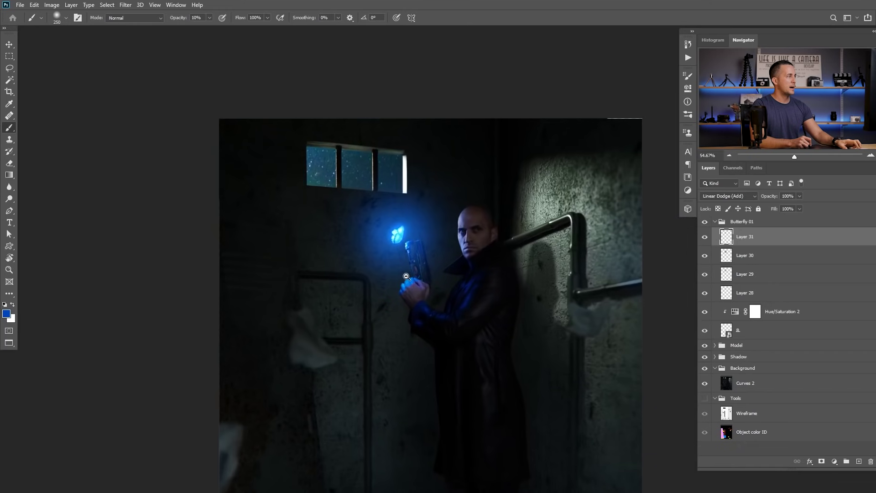
{"action": "scroll", "coordinate": [411, 276], "scroll_direction": "down", "scroll_amount": 1}
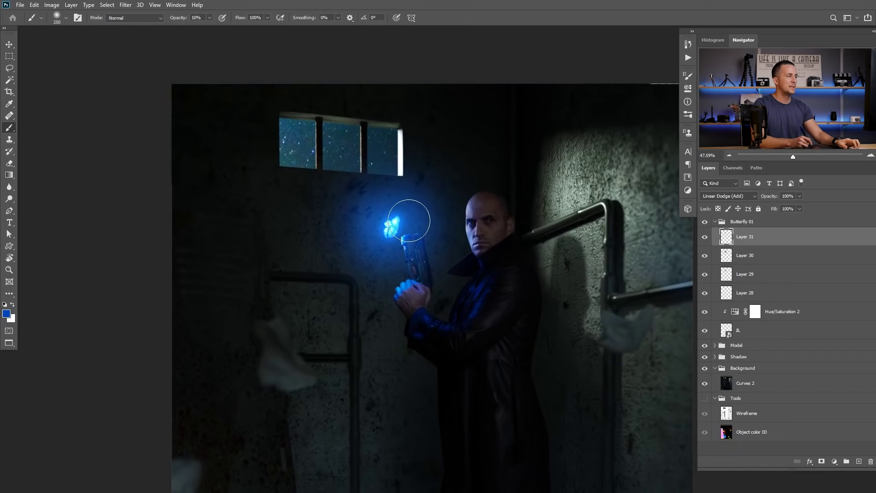
{"action": "scroll", "coordinate": [390, 221], "scroll_direction": "up", "scroll_amount": 1}
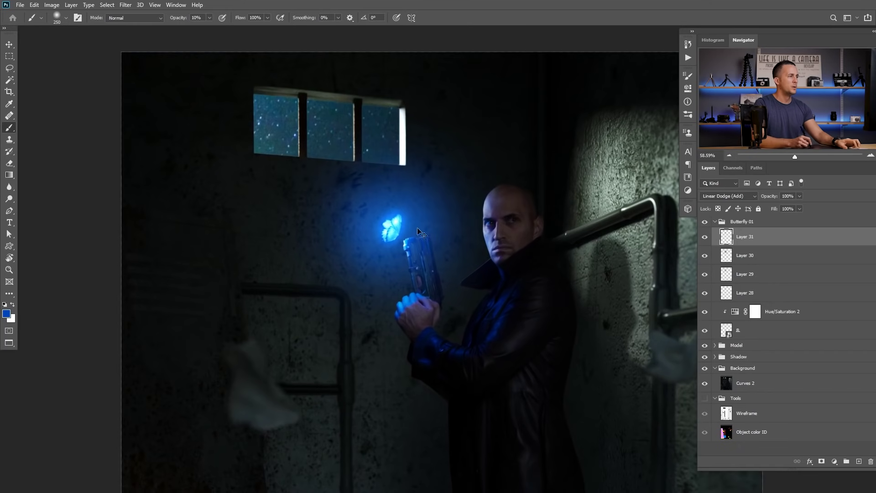
- Select the three topmost glow layers and scale them down together around the butterfly with Free Transform
{"action": "left_click", "coordinate": [727, 274], "text": "shift"}
{"action": "key", "text": "ctrl+t"}
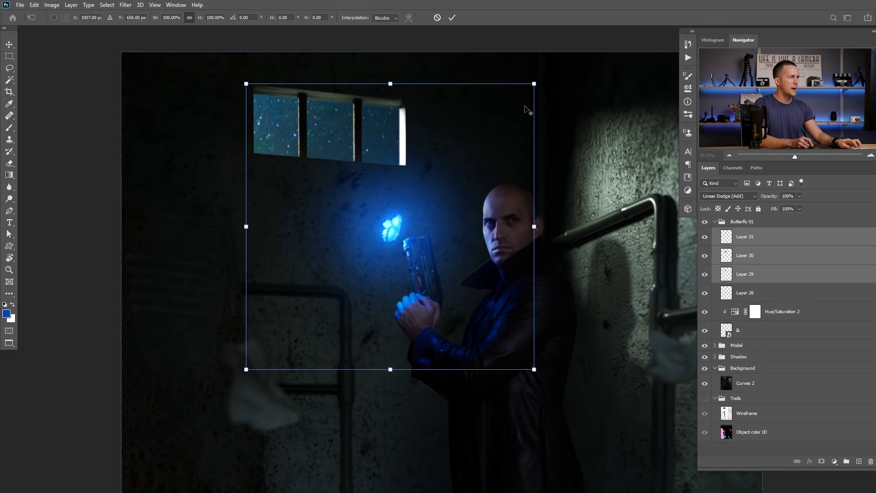
{"action": "left_click_drag", "start_coordinate": [534, 84], "coordinate": [490, 138]}
{"action": "key", "text": "Return"}
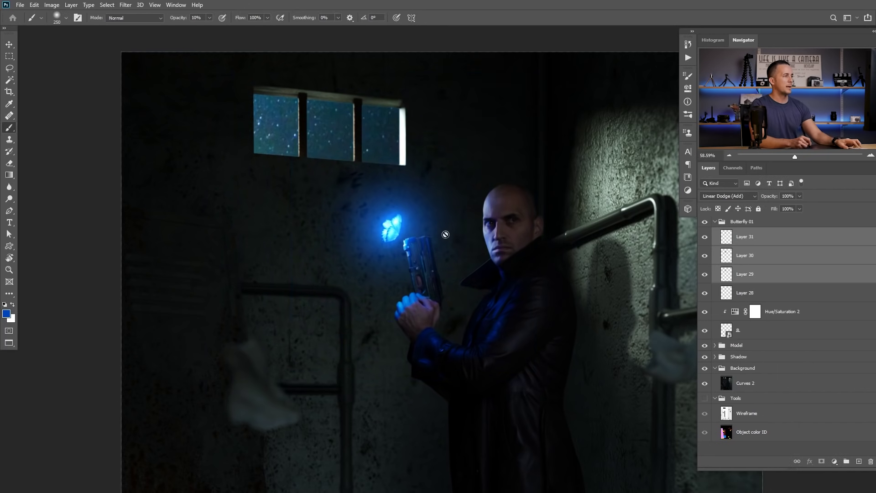
{"action": "scroll", "coordinate": [445, 235], "scroll_direction": "down", "scroll_amount": 3}
{"action": "left_click_drag", "start_coordinate": [429, 263], "coordinate": [427, 236]}
{"action": "scroll", "coordinate": [427, 236], "scroll_direction": "up", "scroll_amount": 3}
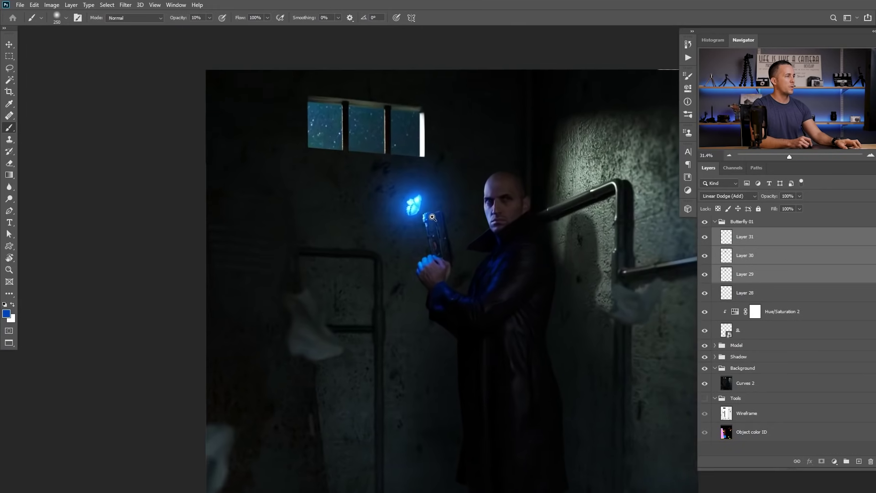
{"action": "scroll", "coordinate": [440, 217], "scroll_direction": "up", "scroll_amount": 2}
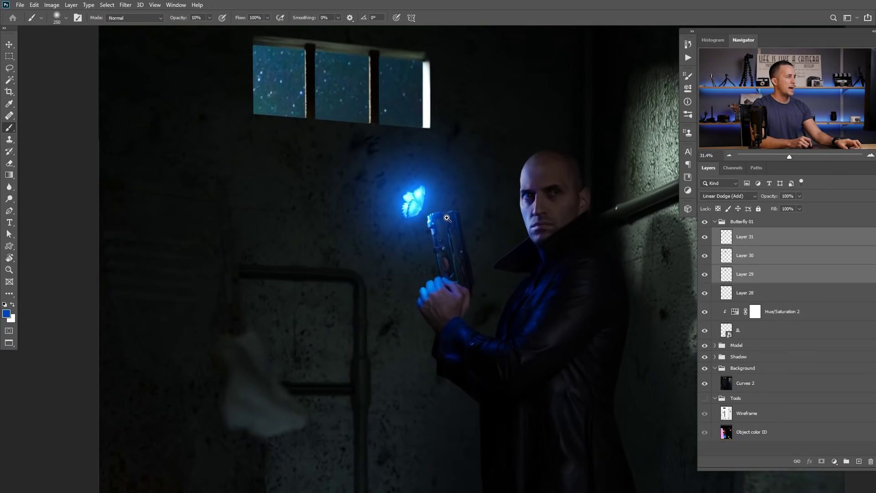
{"action": "scroll", "coordinate": [440, 217], "scroll_direction": "down", "scroll_amount": 4}
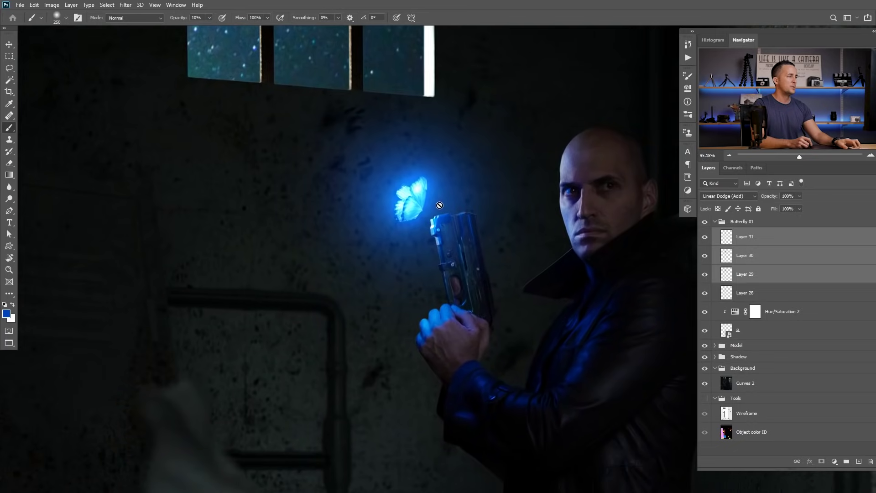
{"action": "scroll", "coordinate": [440, 217], "scroll_direction": "right", "scroll_amount": 2}
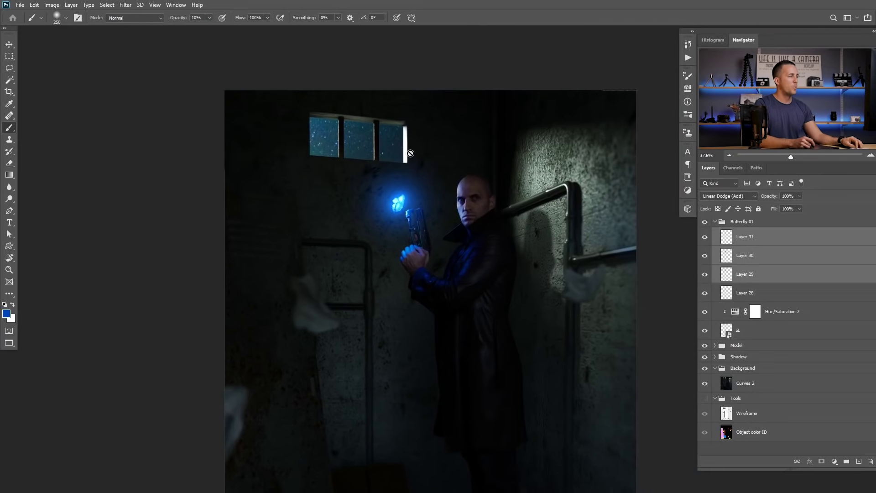
- Copy the small upper-right butterfly from the butterflies document, paste it above the Butterfly 01 group and convert it to a smart object
{"action": "key", "text": "ctrl+Tab"}
{"action": "key", "text": "l"}
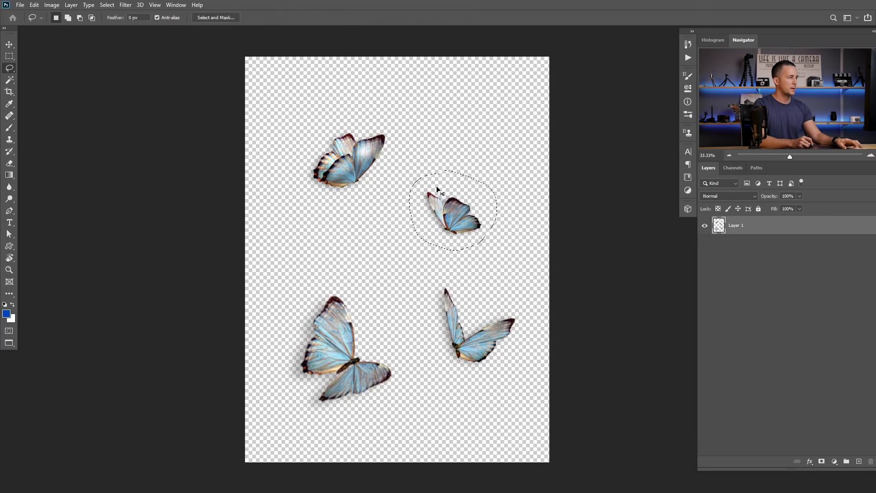
{"action": "key", "text": "ctrl+Tab"}
{"action": "left_click", "coordinate": [748, 222]}
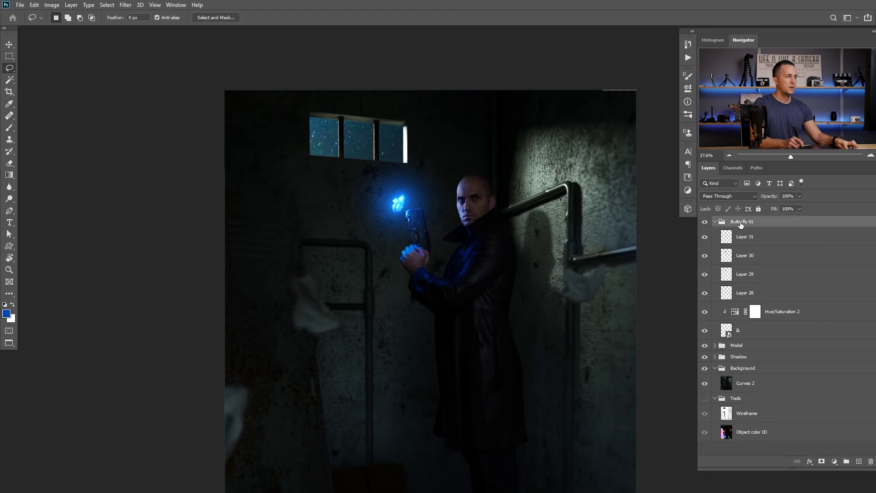
{"action": "key", "text": "ctrl+v"}
{"action": "left_click_drag", "start_coordinate": [729, 235], "coordinate": [738, 217]}
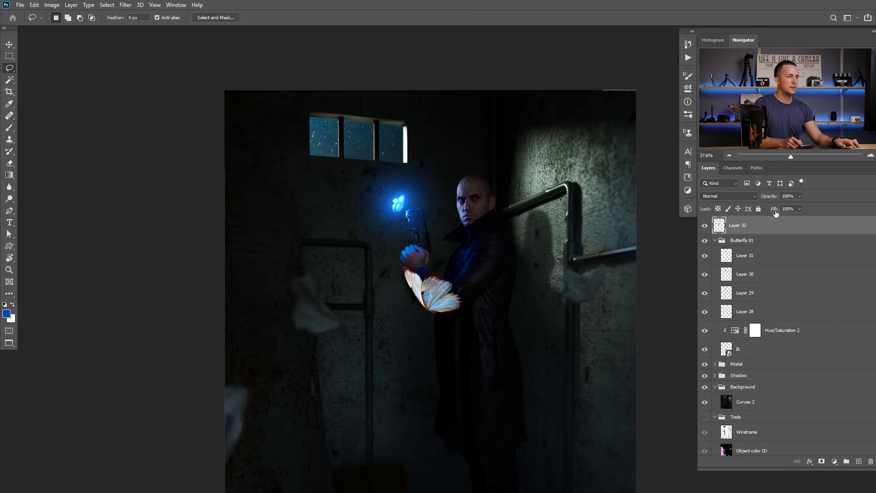
{"action": "right_click", "coordinate": [763, 227]}
{"action": "left_click", "coordinate": [694, 215]}
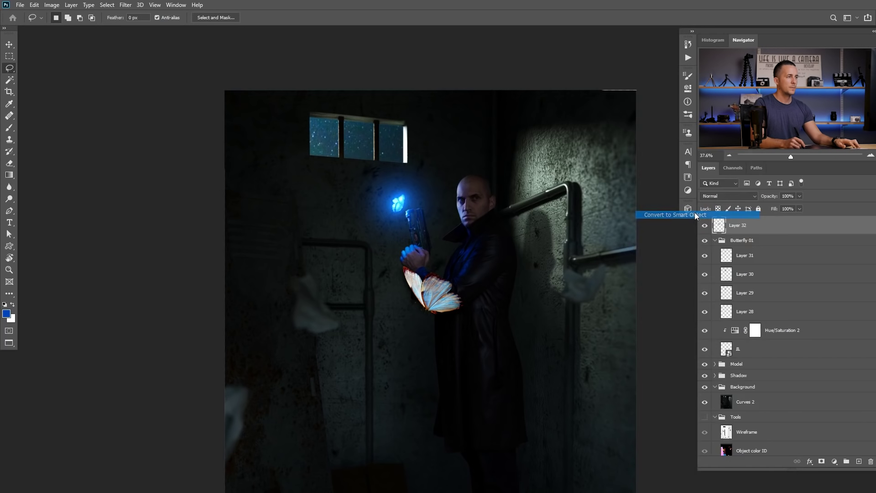
- Flip the pasted butterfly horizontally, scale it down to about 25.7% and place it beside the gun, below the first butterfly
{"action": "key", "text": "ctrl+t"}
{"action": "right_click", "coordinate": [440, 294]}
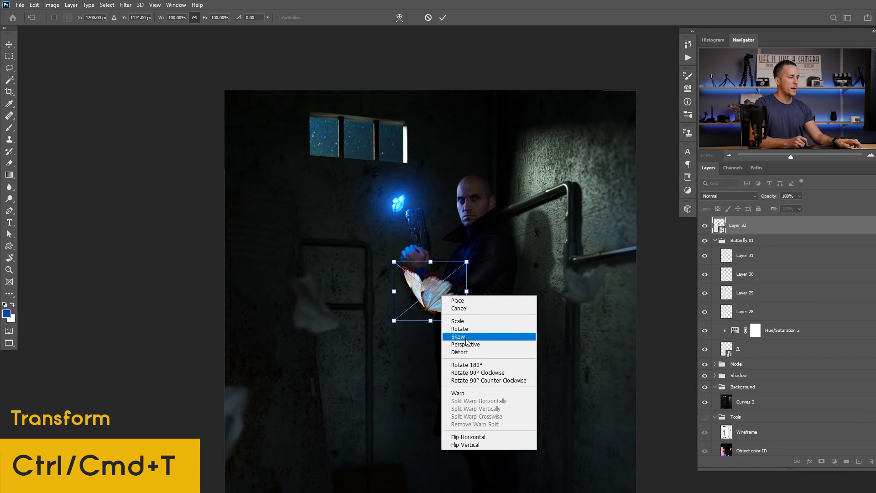
{"action": "left_click", "coordinate": [467, 437]}
{"action": "left_click_drag", "start_coordinate": [467, 264], "coordinate": [388, 224]}
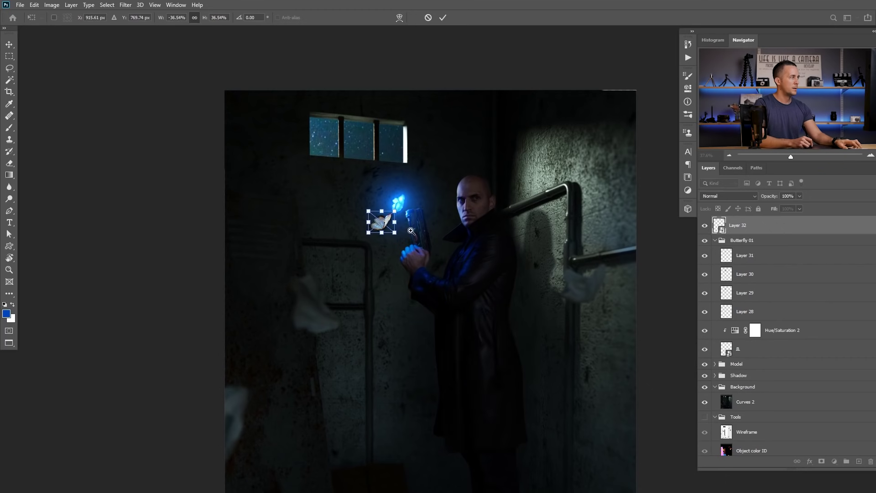
{"action": "scroll", "coordinate": [407, 231], "scroll_direction": "up", "scroll_amount": 4}
{"action": "left_click_drag", "start_coordinate": [382, 190], "coordinate": [383, 229]}
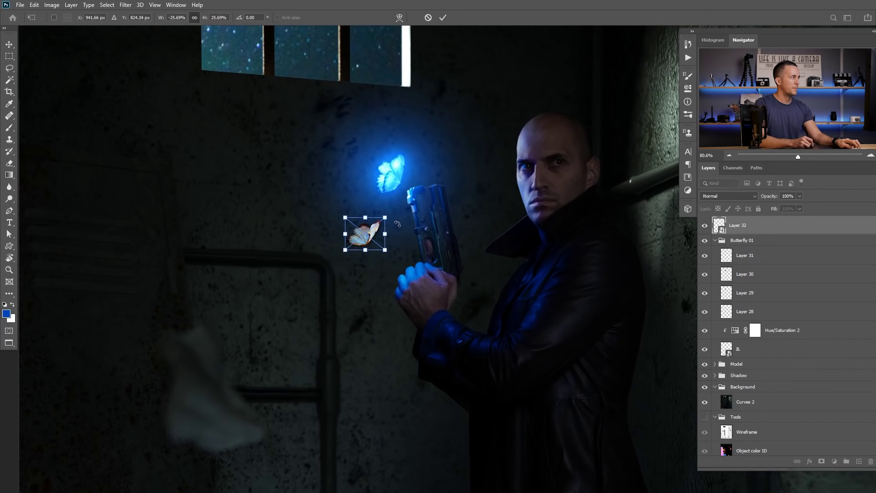
{"action": "key", "text": "Return"}
{"action": "key", "text": "l"}
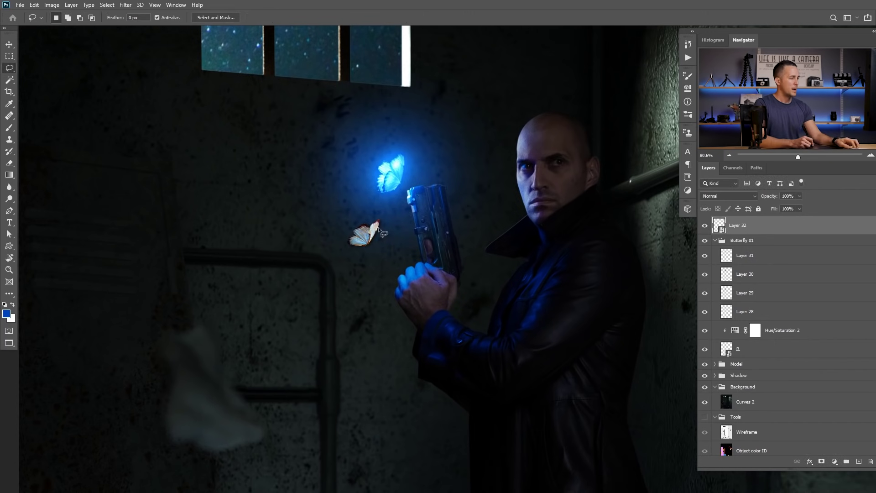
{"action": "key", "text": "v"}
{"action": "left_click_drag", "start_coordinate": [370, 240], "coordinate": [374, 244]}
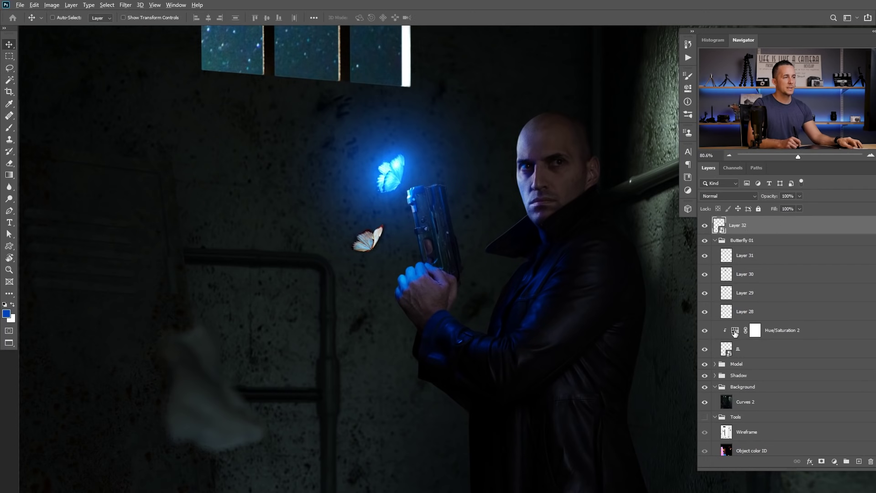
- Duplicate the Hue/Saturation 2 adjustment, clip it to the second butterfly, and rename the butterfly layer B 2
{"action": "left_click_drag", "start_coordinate": [737, 332], "coordinate": [748, 225]}
{"action": "key", "text": "d"}
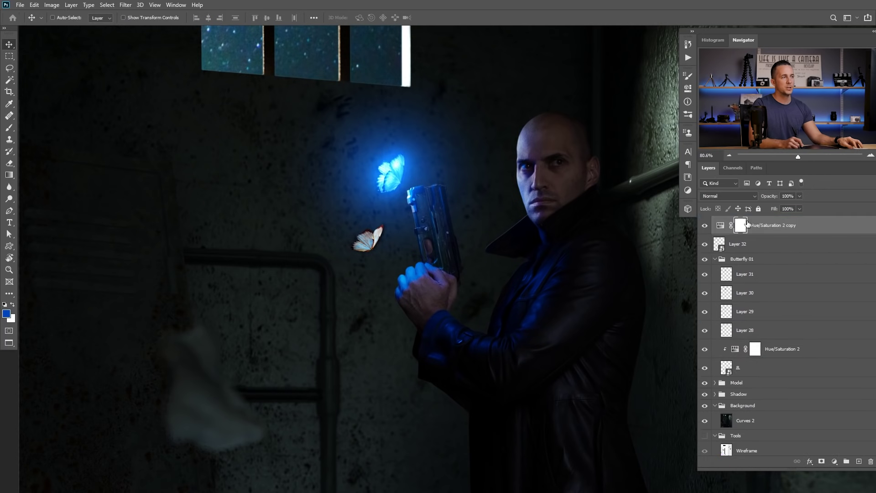
{"action": "left_click", "coordinate": [723, 232], "text": "alt"}
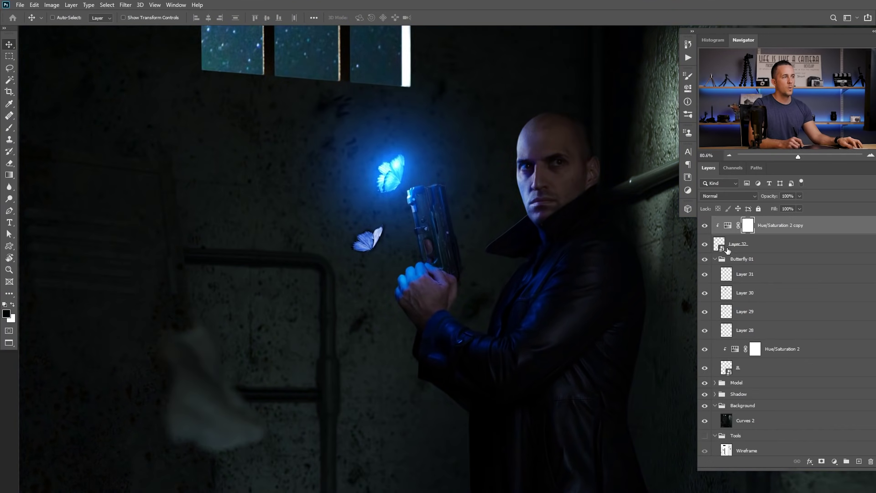
{"action": "double_click", "coordinate": [746, 245]}
{"action": "type", "text": "B 2"}
{"action": "key", "text": "Return"}
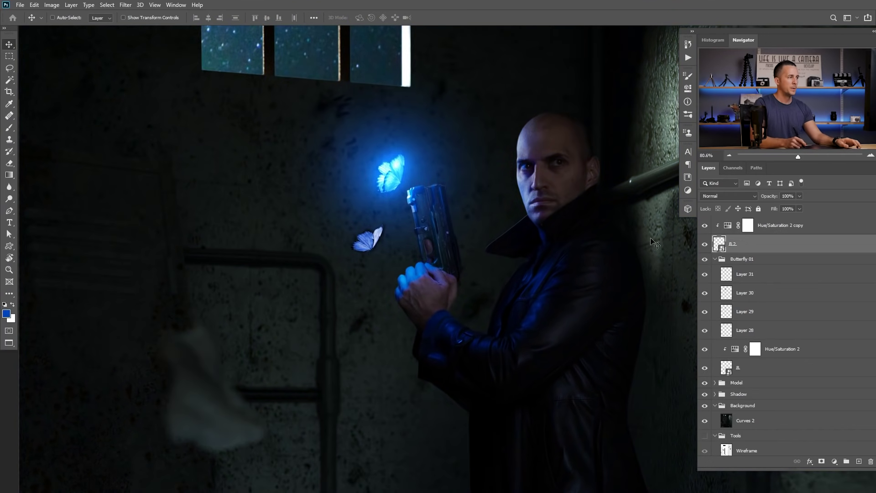
- Group the B 2 layer with its Hue/Saturation copy and name the group Butterfly 02
{"action": "left_click", "coordinate": [731, 228]}
{"action": "left_click", "coordinate": [736, 249], "text": "shift"}
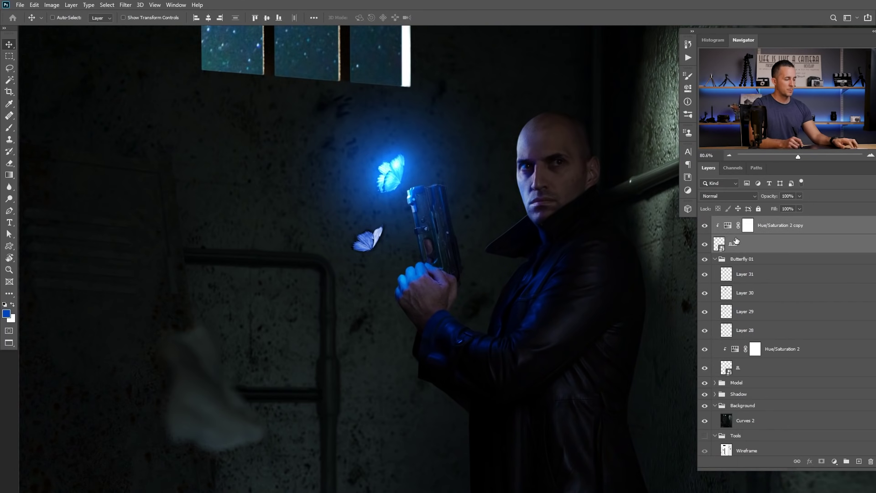
{"action": "key", "text": "ctrl"}
{"action": "key", "text": "ctrl+g"}
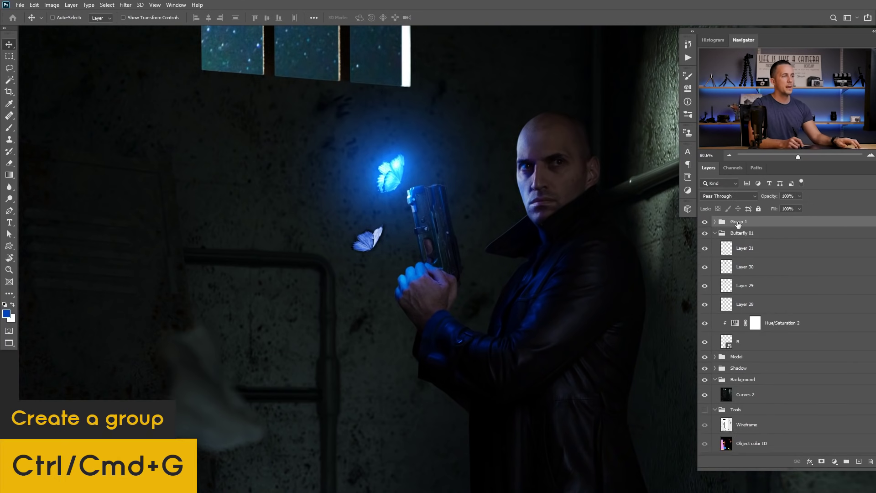
{"action": "type", "text": "Butt"}
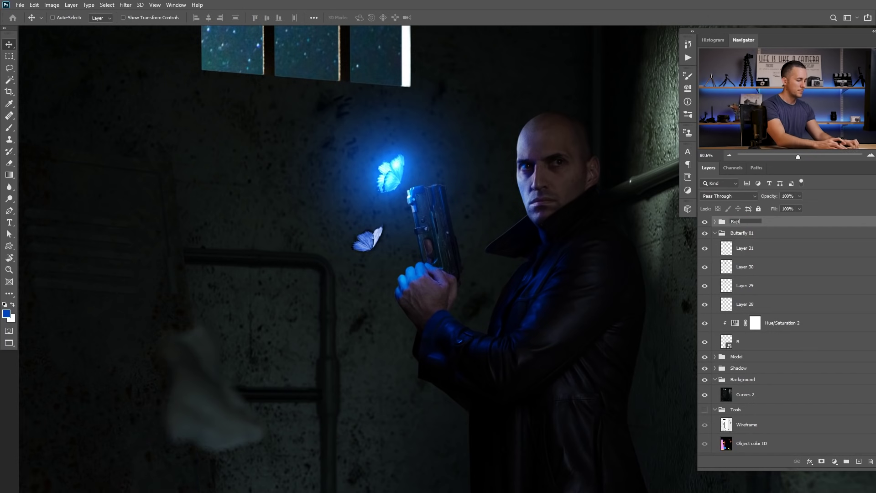
{"action": "type", "text": "erfly 02"}
{"action": "key", "text": "Return"}
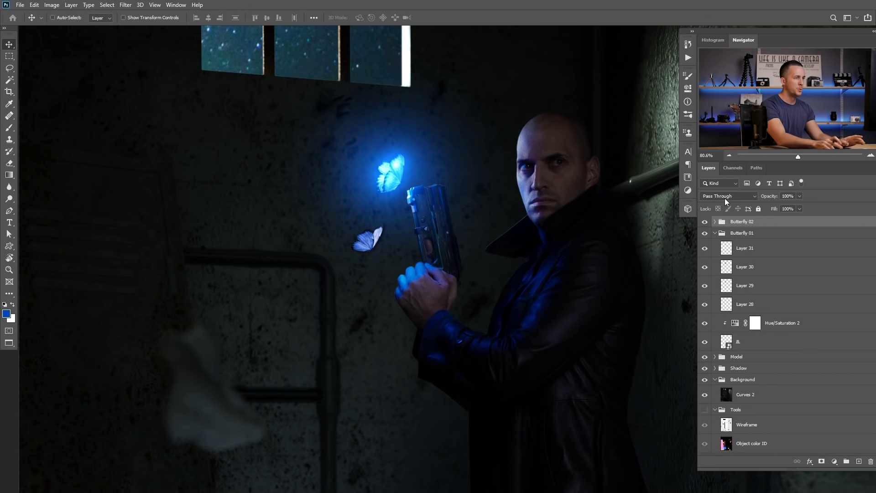
- Add three Linear Dodge (Add) glow layers at the top of the Butterfly 02 group
{"action": "left_click", "coordinate": [715, 221]}
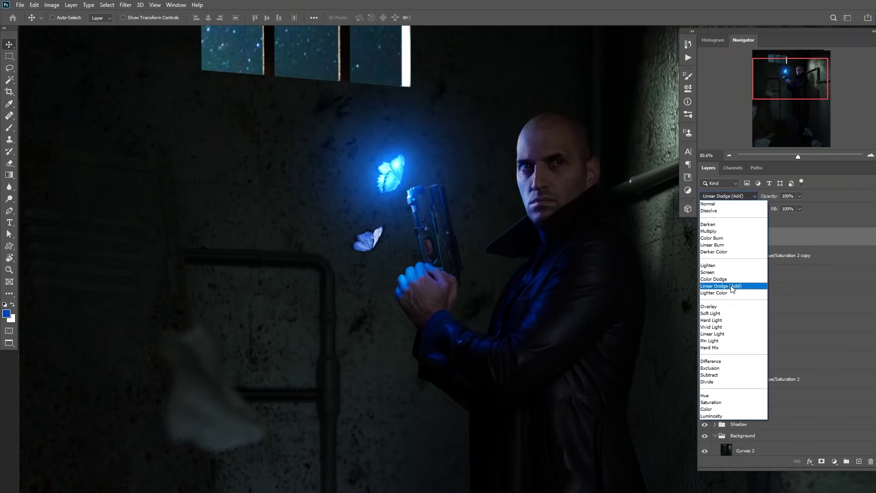
{"action": "left_click", "coordinate": [723, 285]}
{"action": "key", "text": "b"}
{"action": "key", "text": "ctrl+shift+alt+n"}
{"action": "key", "text": "ctrl+shift+alt+n"}
- Paint a dark blue glow around the second butterfly on the new glow layers with a soft brush at 10% opacity
{"action": "left_click", "coordinate": [6, 313]}
{"action": "left_click", "coordinate": [719, 313]}
{"action": "key", "text": "bracketleft"}
{"action": "key", "text": "ctrl+minus"}
{"action": "key", "text": "alt+bracketleft"}
{"action": "key", "text": "alt+bracketleft"}
{"action": "key", "text": "bracketleft"}
{"action": "key", "text": "bracketleft"}
{"action": "key", "text": "bracketleft"}
{"action": "key", "text": "bracketleft"}
{"action": "key", "text": "bracketleft"}
{"action": "key", "text": "bracketleft"}
{"action": "key", "text": "bracketleft"}
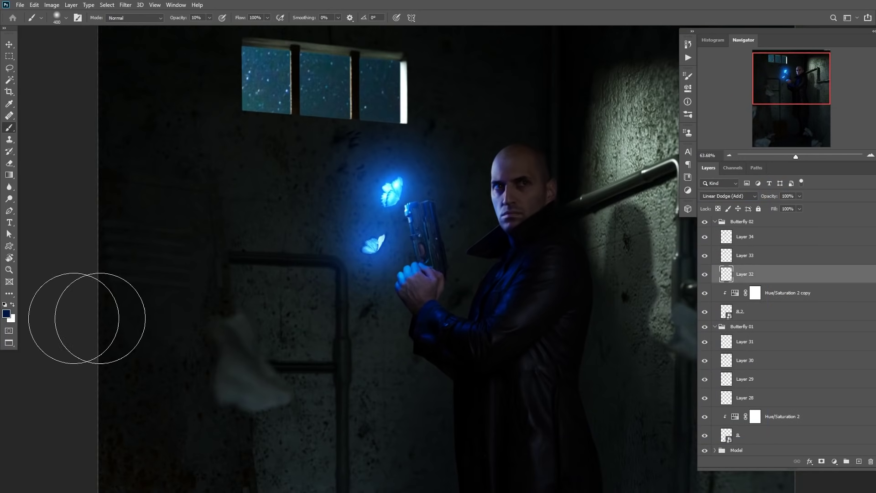
- Add a fourth glow layer to Butterfly 02 and paint brighter blue light on the butterfly with a small brush at 10% opacity
{"action": "scroll", "coordinate": [395, 254], "scroll_direction": "up", "scroll_amount": 3}
{"action": "left_click", "coordinate": [371, 238], "text": "alt"}
{"action": "key", "text": "alt+bracketright"}
{"action": "key", "text": "alt+bracketright"}
{"action": "key", "text": "ctrl+shift+alt+n"}
{"action": "key", "text": "bracketleft"}
{"action": "key", "text": "bracketleft"}
{"action": "key", "text": "bracketleft"}
{"action": "key", "text": "bracketleft"}
{"action": "key", "text": "bracketleft"}
{"action": "key", "text": "bracketleft"}
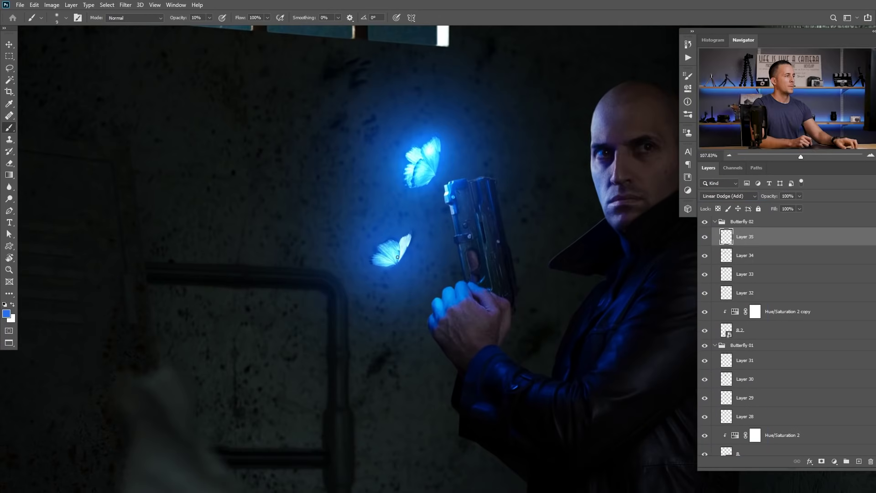
{"action": "scroll", "coordinate": [411, 258], "scroll_direction": "down", "scroll_amount": 5}
{"action": "left_click_drag", "start_coordinate": [415, 261], "coordinate": [386, 260]}
{"action": "scroll", "coordinate": [386, 260], "scroll_direction": "up", "scroll_amount": 1}
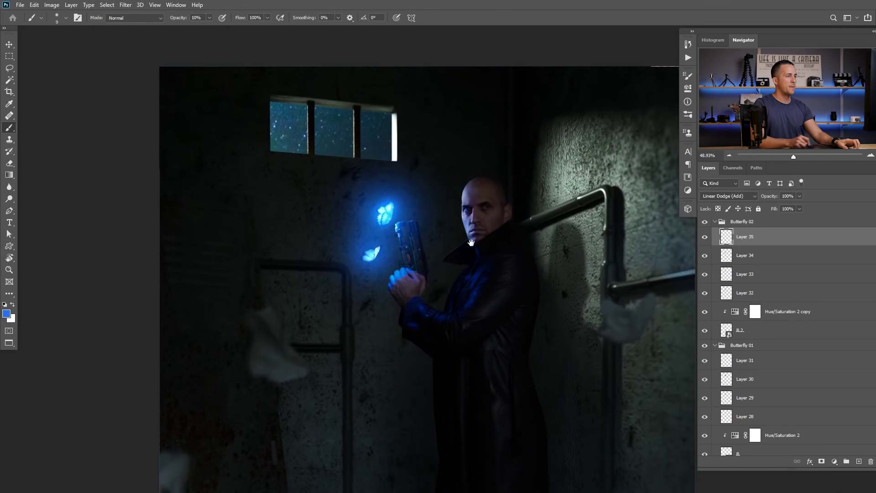
- Collapse both butterfly groups and toggle their visibility to compare the scene with and without the butterflies
{"action": "left_click", "coordinate": [715, 222]}
{"action": "left_click", "coordinate": [715, 234]}
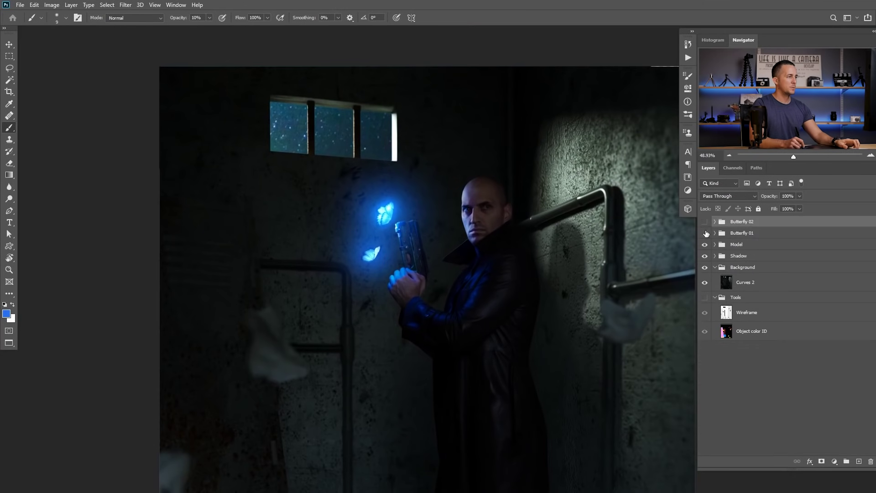
{"action": "left_click", "coordinate": [706, 233]}
{"action": "left_click", "coordinate": [706, 233]}
{"action": "scroll", "coordinate": [411, 237], "scroll_direction": "down", "scroll_amount": 2}
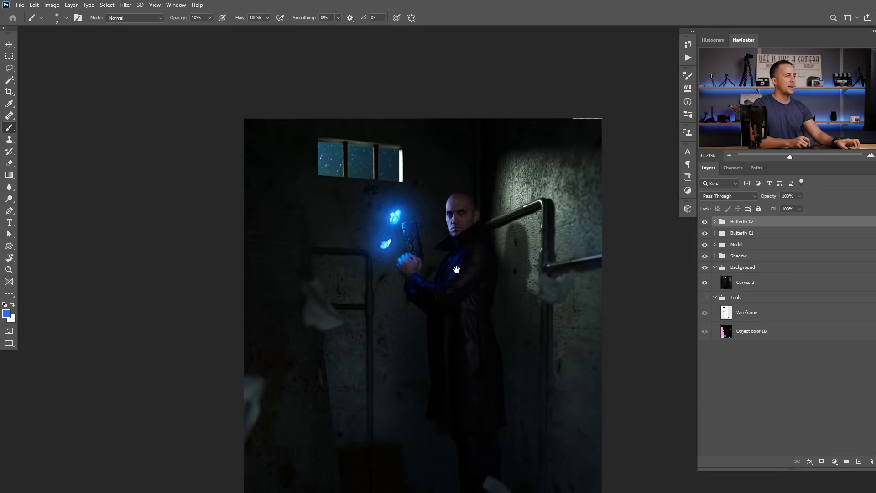
{"action": "scroll", "coordinate": [411, 237], "scroll_direction": "up", "scroll_amount": 1}
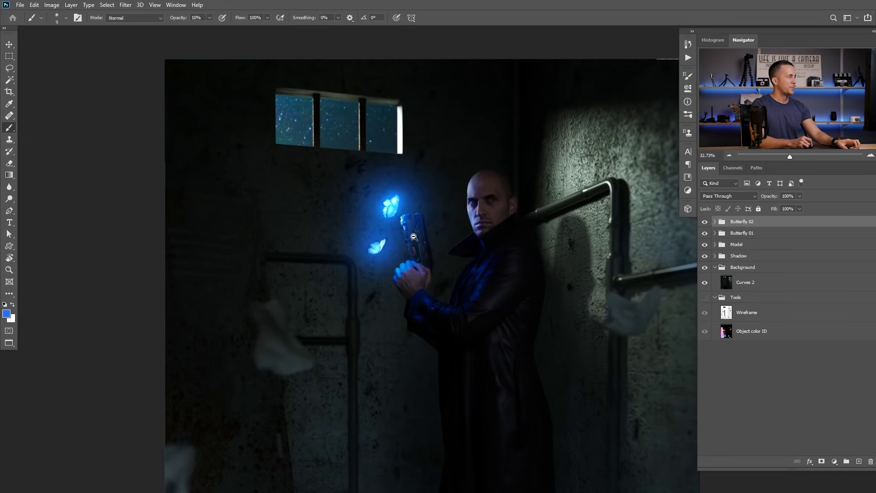
{"action": "scroll", "coordinate": [418, 237], "scroll_direction": "down", "scroll_amount": 3}
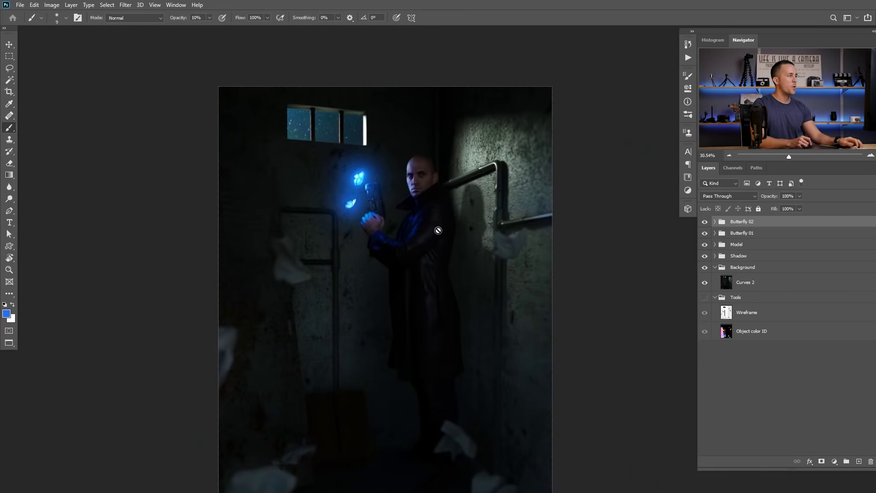
- Copy the large lower-left butterfly from the butterflies document and paste it into the room composite as layer B 3
{"action": "key", "text": "ctrl+Tab"}
{"action": "key", "text": "l"}
{"action": "left_click_drag", "start_coordinate": [324, 265], "coordinate": [331, 460]}
{"action": "left_click_drag", "start_coordinate": [339, 258], "coordinate": [349, 275]}
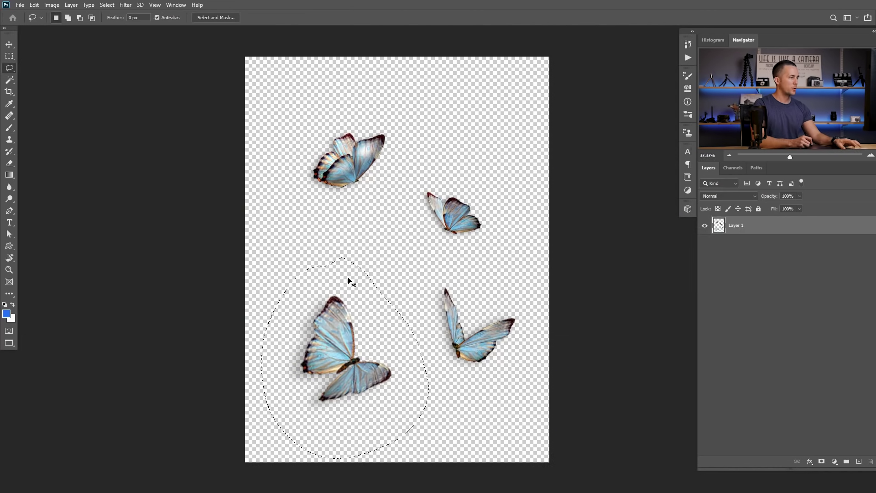
{"action": "key", "text": "ctrl+Tab"}
{"action": "key", "text": "ctrl+shift+Tab"}
{"action": "key", "text": "ctrl+shift+Tab"}
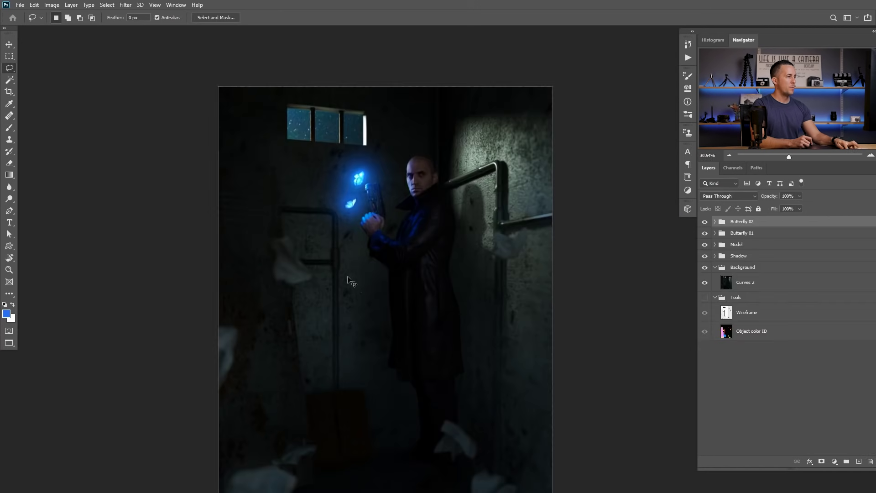
{"action": "key", "text": "ctrl+v"}
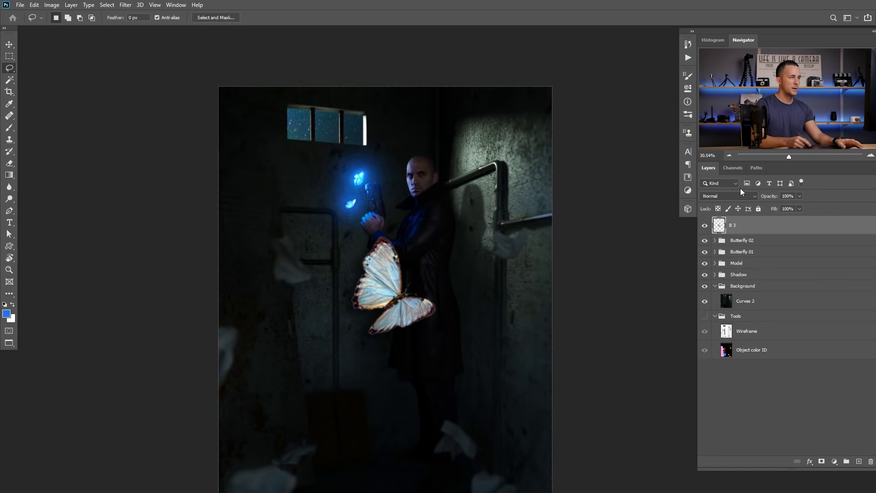
- Put the B 3 layer into a new group named Butterfly 03
{"action": "key", "text": "ctrl+g"}
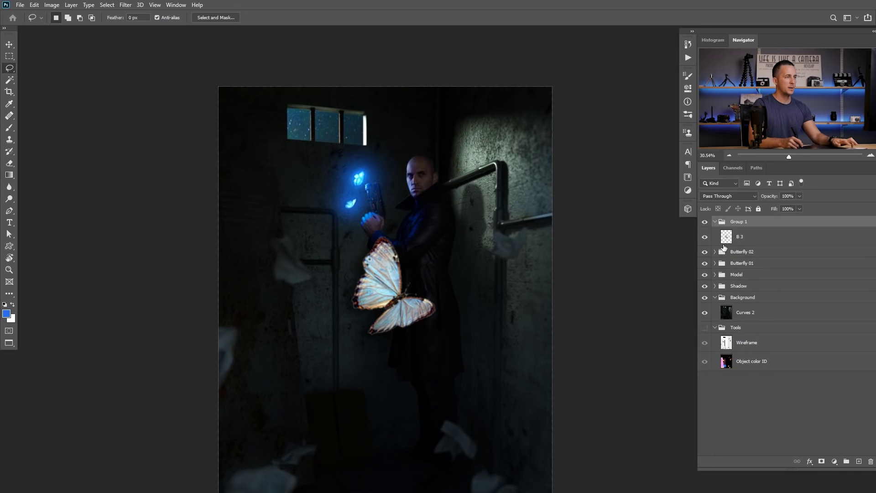
{"action": "type", "text": "Butter"}
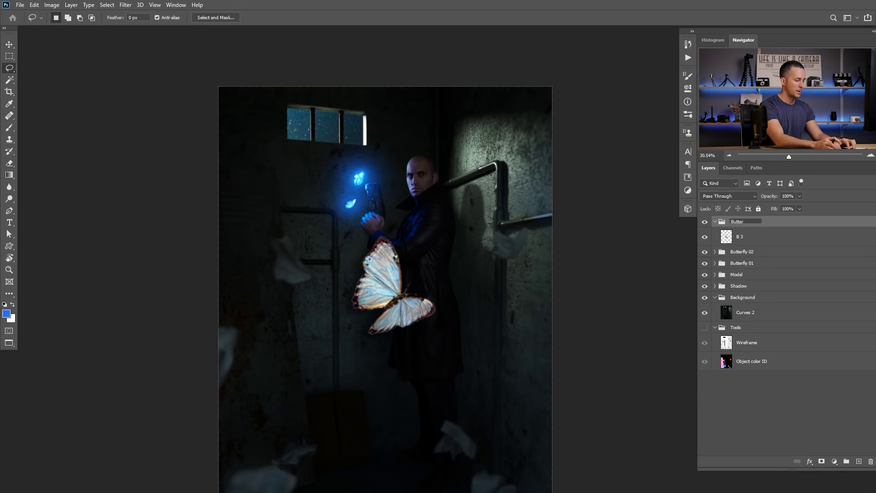
{"action": "type", "text": "fly 03"}
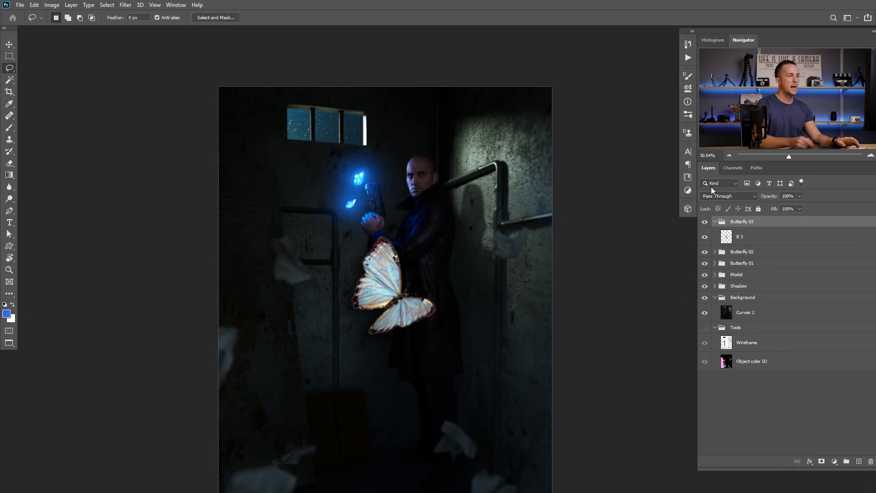
- Duplicate the Hue/Saturation adjustment from Butterfly 02 into Butterfly 03 and clip it to the B 3 layer
{"action": "left_click", "coordinate": [718, 254]}
{"action": "left_click", "coordinate": [715, 252]}
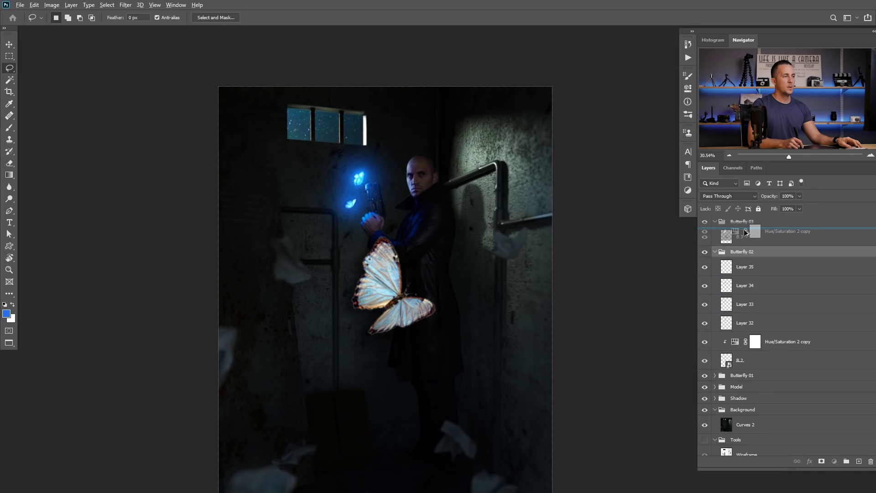
{"action": "left_click_drag", "start_coordinate": [745, 233], "coordinate": [739, 229]}
{"action": "left_click", "coordinate": [729, 247], "text": "alt"}
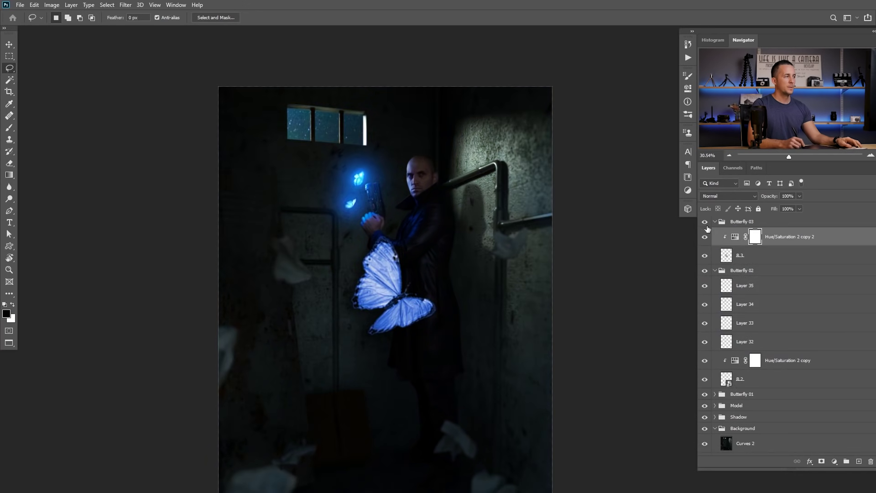
- Convert the B 3 layer to a smart object and move the butterfly toward the room's lower-left corner
{"action": "right_click", "coordinate": [735, 255]}
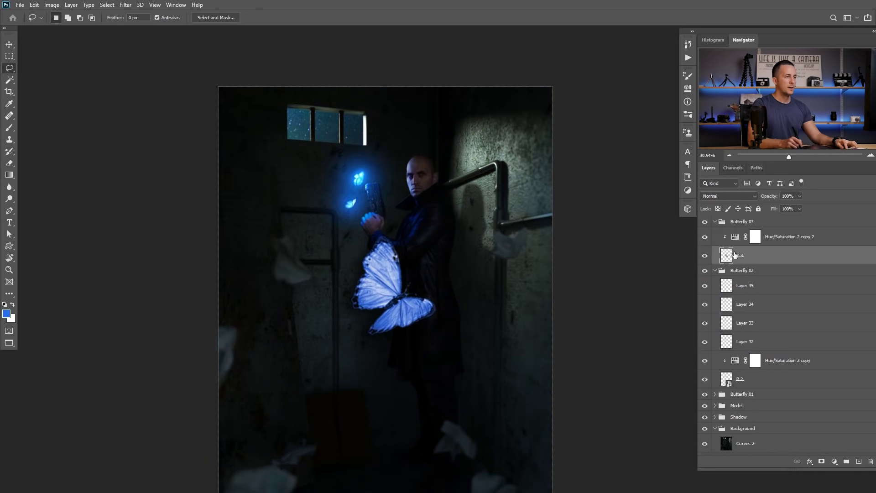
{"action": "left_click", "coordinate": [776, 215]}
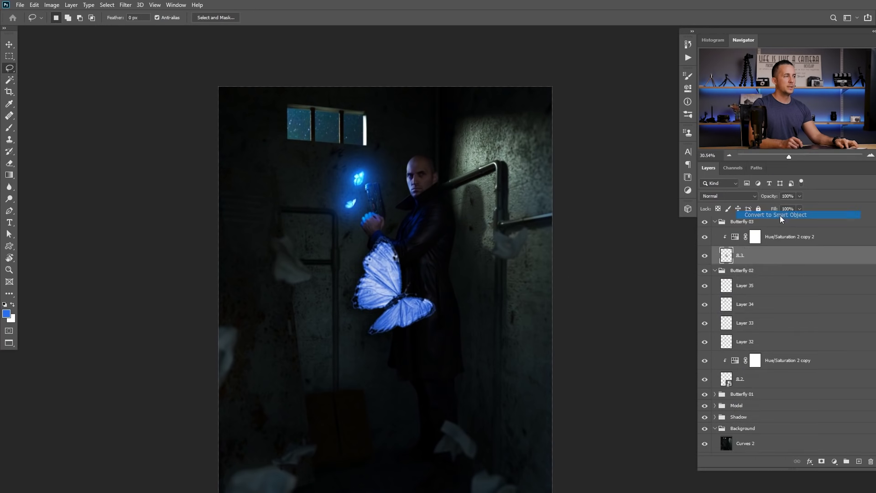
{"action": "key", "text": "v"}
{"action": "mouse_move", "coordinate": [385, 296]}
{"action": "left_mouse_down"}
{"action": "mouse_move", "coordinate": [338, 315]}
{"action": "mouse_move", "coordinate": [410, 228]}
{"action": "mouse_move", "coordinate": [368, 292]}
{"action": "left_mouse_up"}
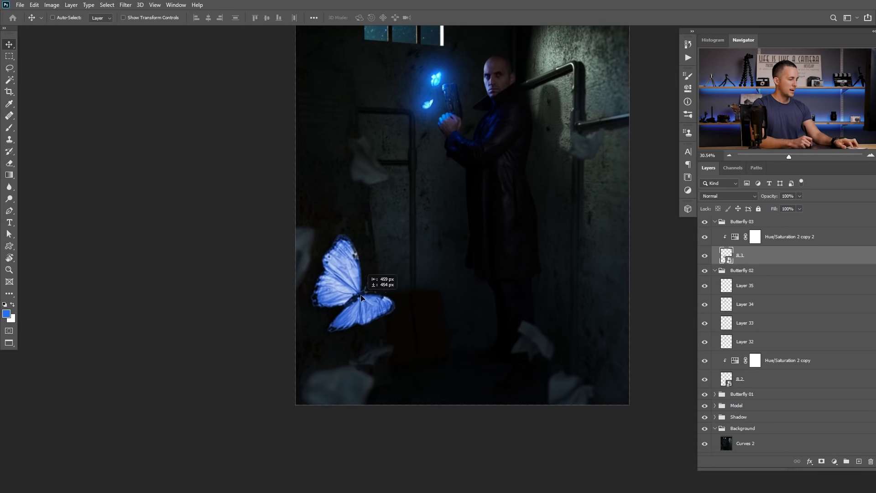
- Rotate the B 3 butterfly clockwise and reposition it so the image's left edge partly crops its wing
{"action": "key", "text": "ctrl+t"}
{"action": "left_click_drag", "start_coordinate": [422, 284], "coordinate": [424, 253]}
{"action": "left_click_drag", "start_coordinate": [372, 288], "coordinate": [346, 284]}
{"action": "key", "text": "Return"}
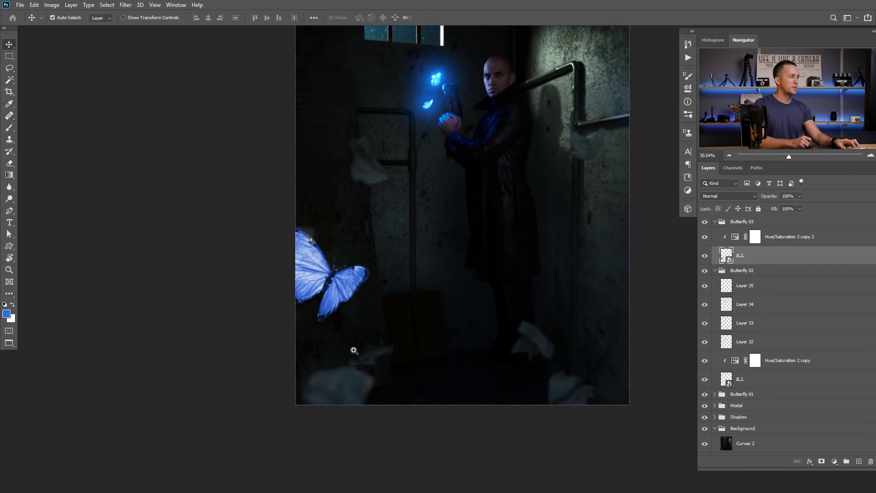
- Apply a Gaussian Blur with a radius of 45.6 pixels to the B 3 smart object
{"action": "left_click_drag", "start_coordinate": [354, 351], "coordinate": [380, 291]}
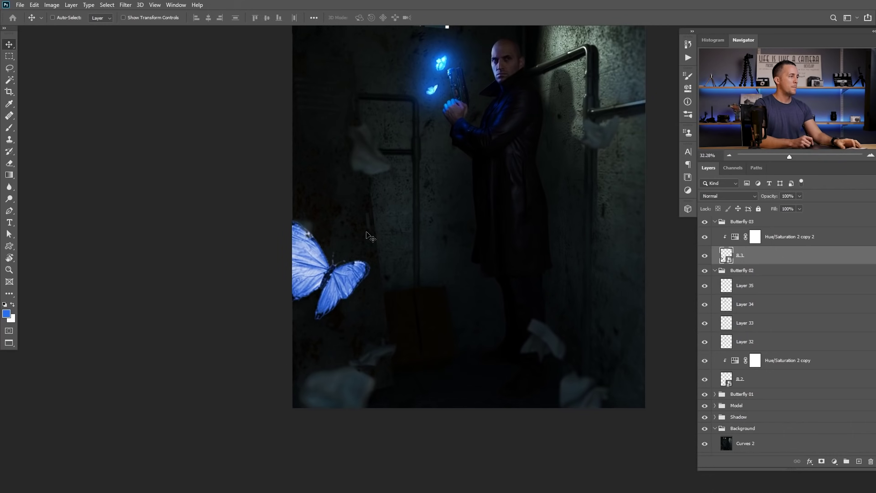
{"action": "left_click_drag", "start_coordinate": [367, 235], "coordinate": [359, 254]}
{"action": "left_click", "coordinate": [125, 5]}
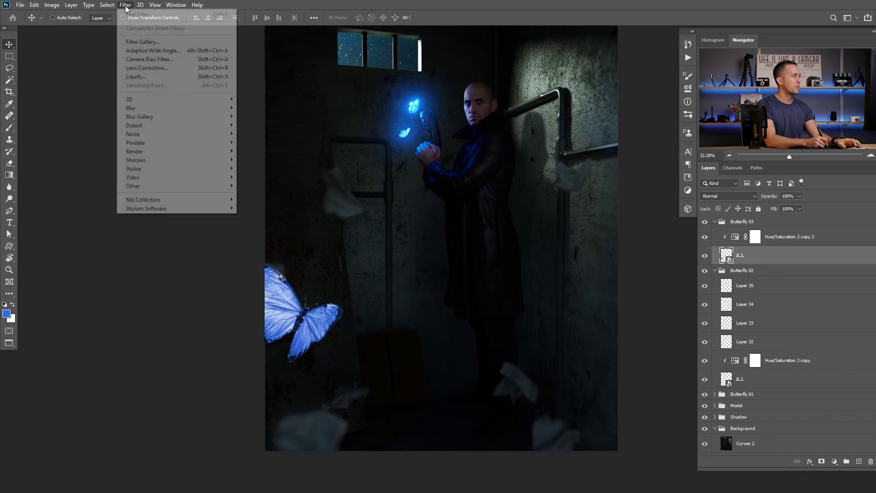
{"action": "mouse_move", "coordinate": [172, 108]}
{"action": "left_click", "coordinate": [277, 142]}
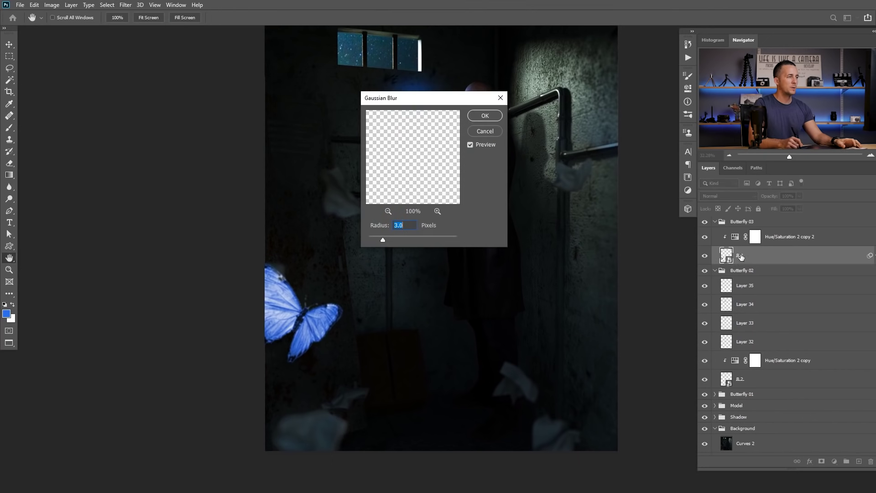
{"action": "left_click_drag", "start_coordinate": [406, 237], "coordinate": [417, 237]}
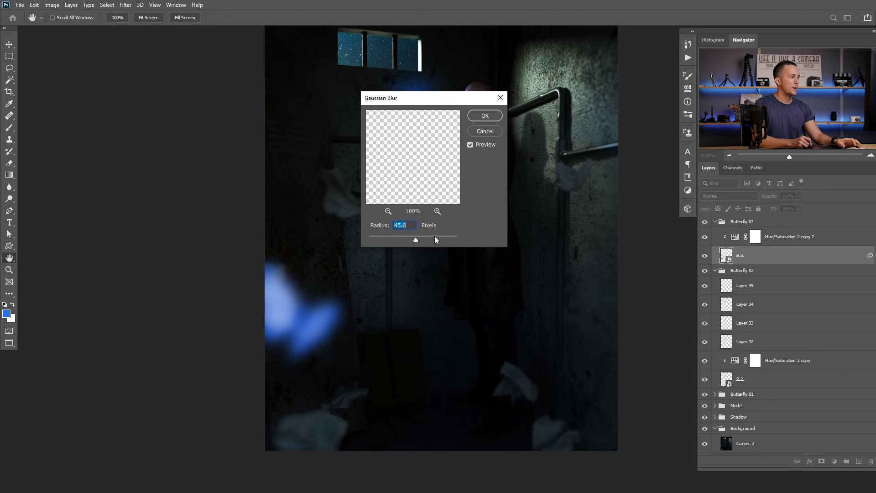
{"action": "left_click", "coordinate": [485, 115]}
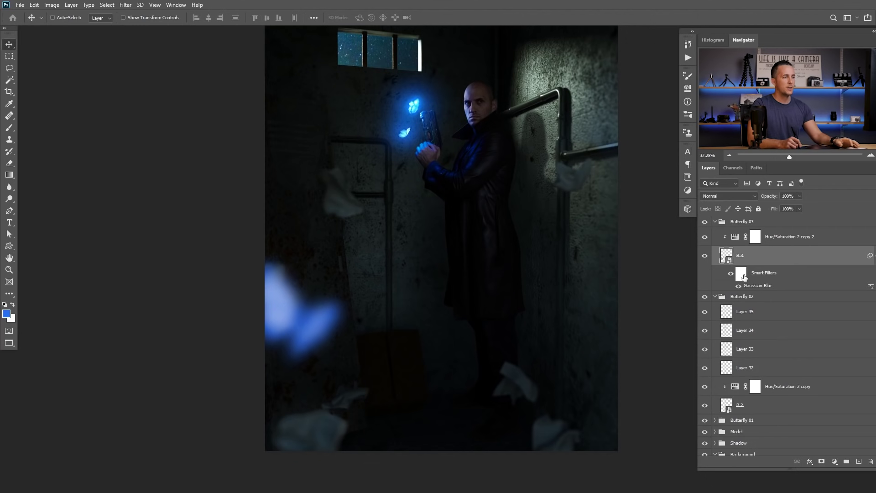
- Set the radius of B 3's Gaussian Blur smart filter to 12.5 pixels
{"action": "double_click", "coordinate": [758, 285]}
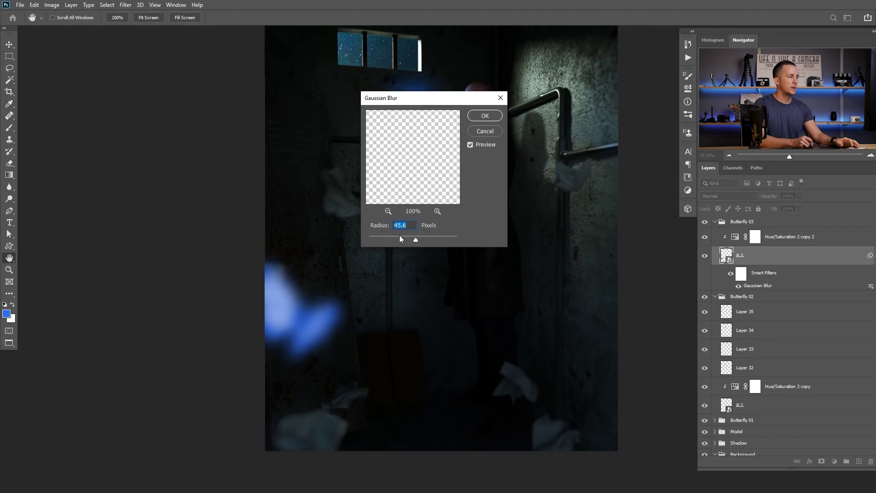
{"action": "left_click_drag", "start_coordinate": [399, 235], "coordinate": [405, 238]}
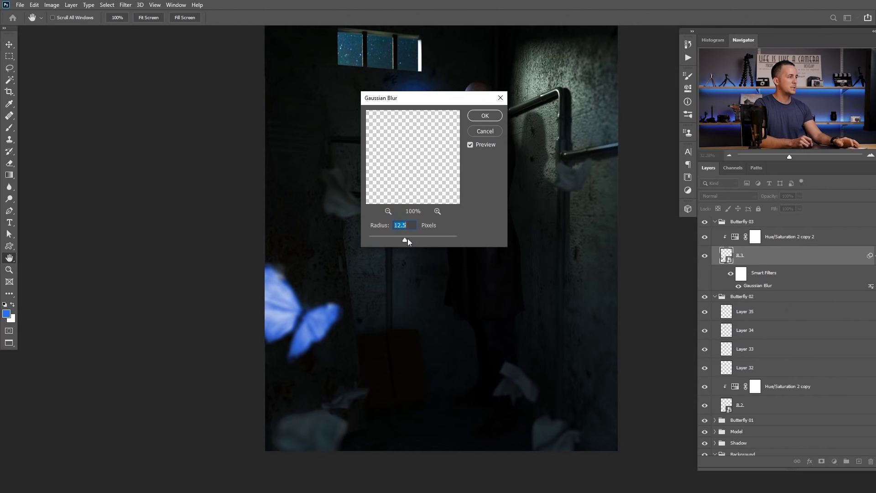
{"action": "key", "text": "Return"}
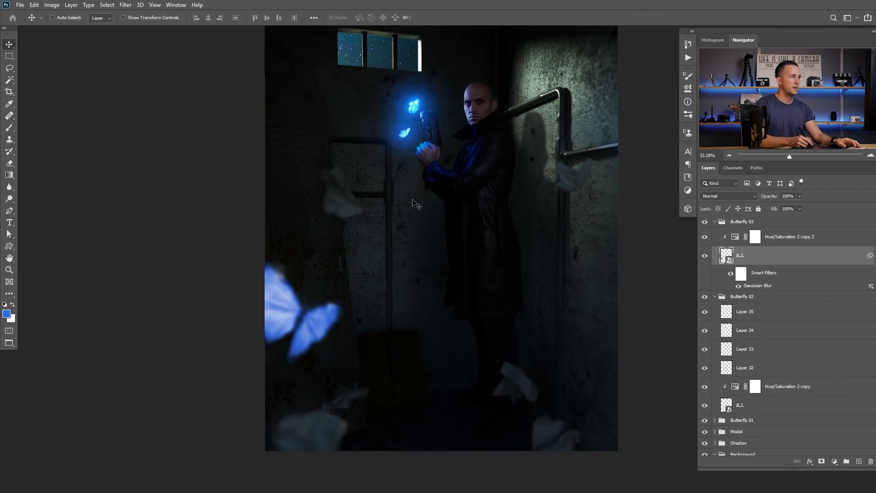
- Add a new layer above the clipped Hue/Saturation in Butterfly 03 and set its blend mode to Linear Dodge (Add)
{"action": "scroll", "coordinate": [385, 260], "scroll_direction": "down", "scroll_amount": 1}
{"action": "left_click_drag", "start_coordinate": [385, 260], "coordinate": [374, 264]}
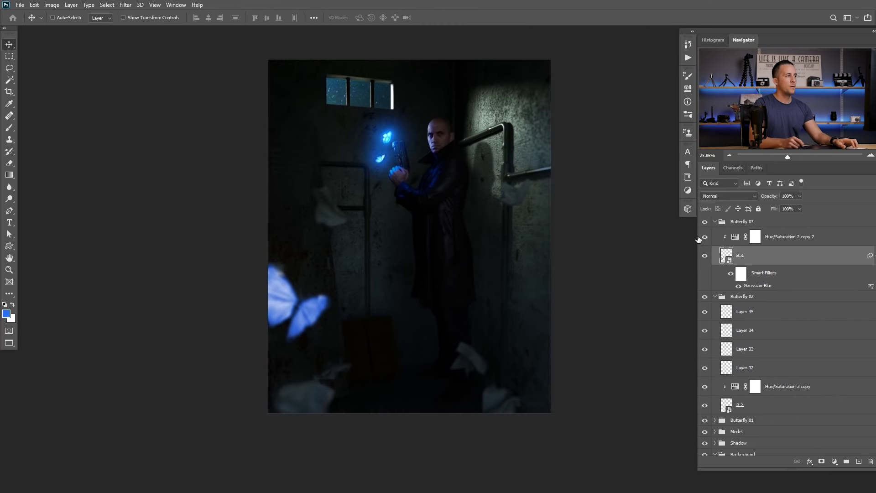
{"action": "left_click", "coordinate": [741, 240]}
{"action": "left_click", "coordinate": [859, 461]}
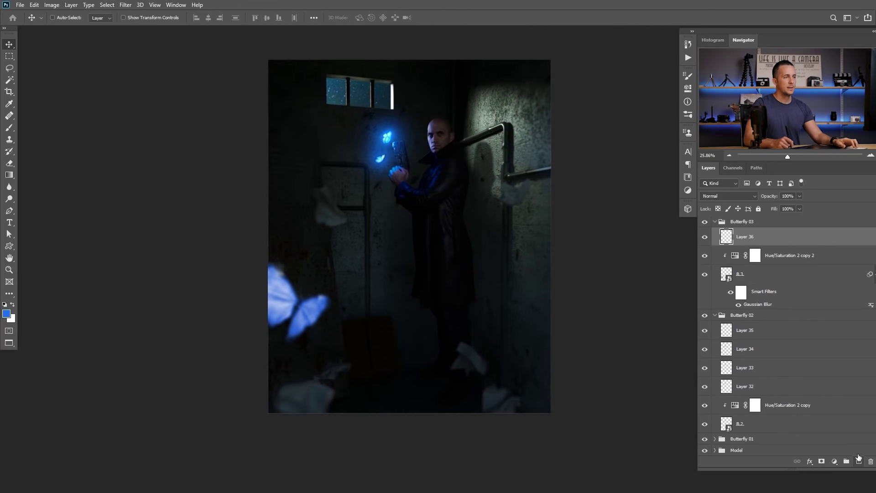
{"action": "left_click", "coordinate": [745, 196]}
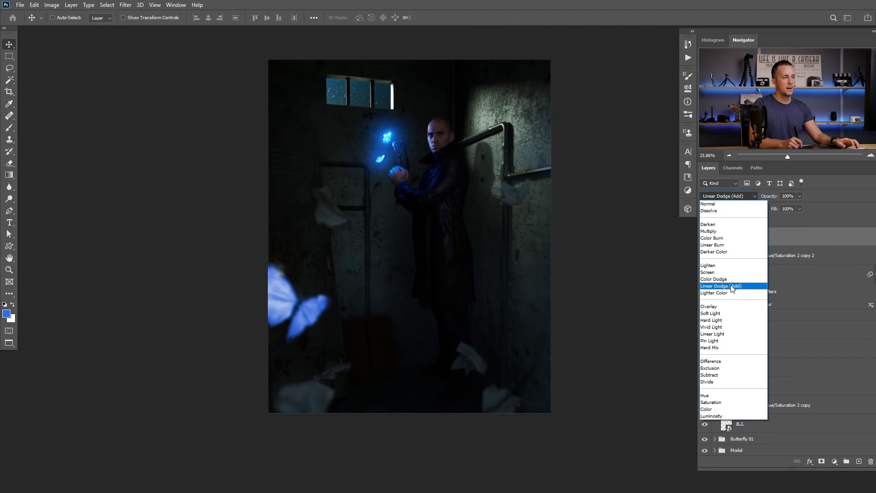
{"action": "left_click", "coordinate": [726, 284]}
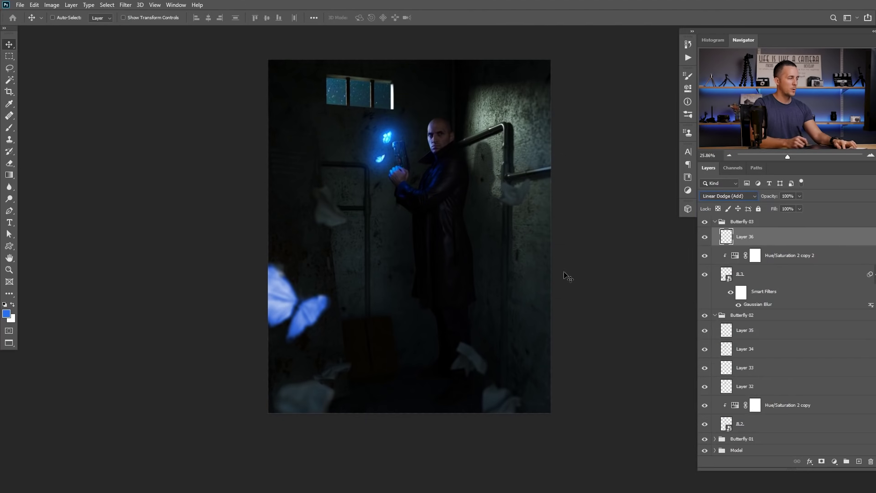
- Paint layered blue glows around the B 3 butterfly on Linear Dodge (Add) layers, using a brush up to 1700 px, and collapse Butterfly 03
{"action": "left_click", "coordinate": [7, 314]}
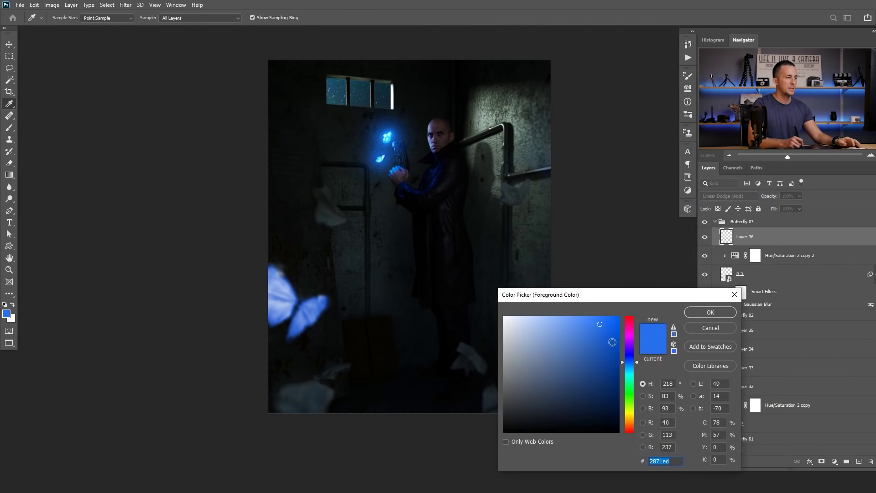
{"action": "key", "text": "Return"}
{"action": "key", "text": "v"}
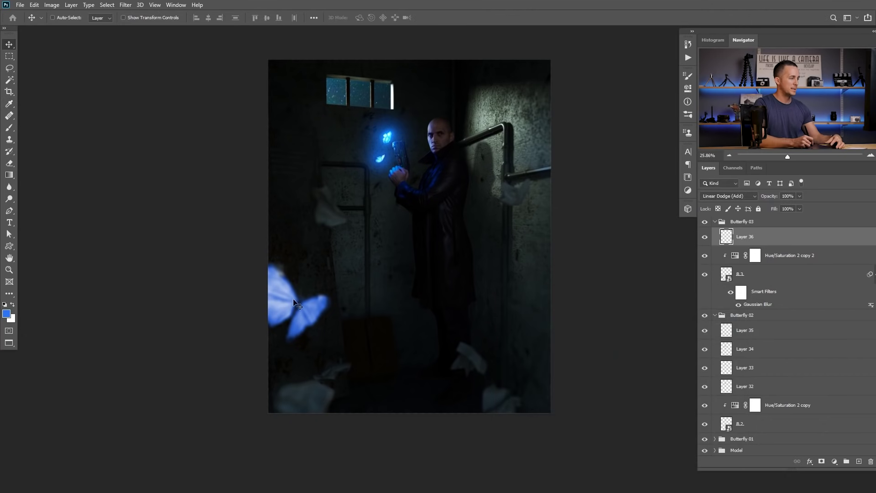
{"action": "key", "text": "ctrl+shift+alt+n"}
{"action": "left_click", "coordinate": [6, 314]}
{"action": "key", "text": "Return"}
{"action": "key", "text": "b"}
{"action": "right_click", "coordinate": [391, 144]}
{"action": "type", "text": "1700"}
{"action": "key", "text": "Return"}
{"action": "key", "text": "ctrl+shift+alt+n"}
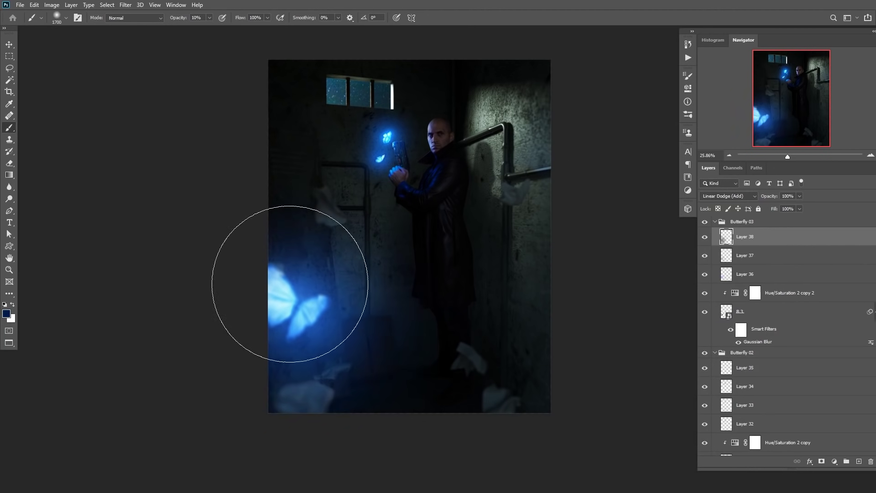
{"action": "left_click", "coordinate": [718, 225]}
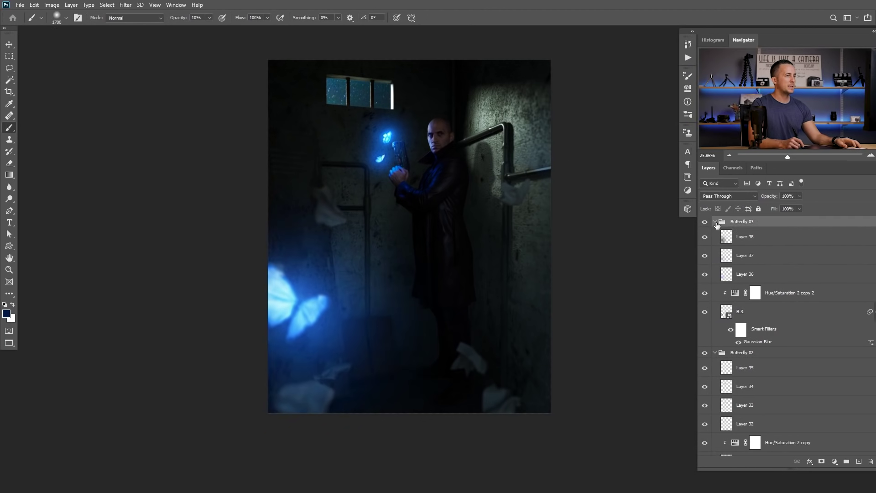
{"action": "left_click", "coordinate": [715, 221]}
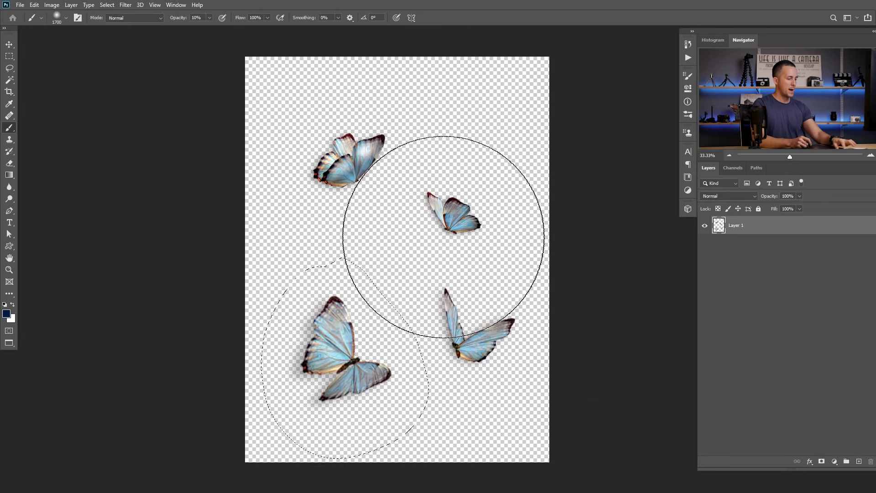
- Copy the lower-right butterfly from the butterflies document and paste it into the room composite
{"action": "key", "text": "l"}
{"action": "left_click", "coordinate": [442, 272]}
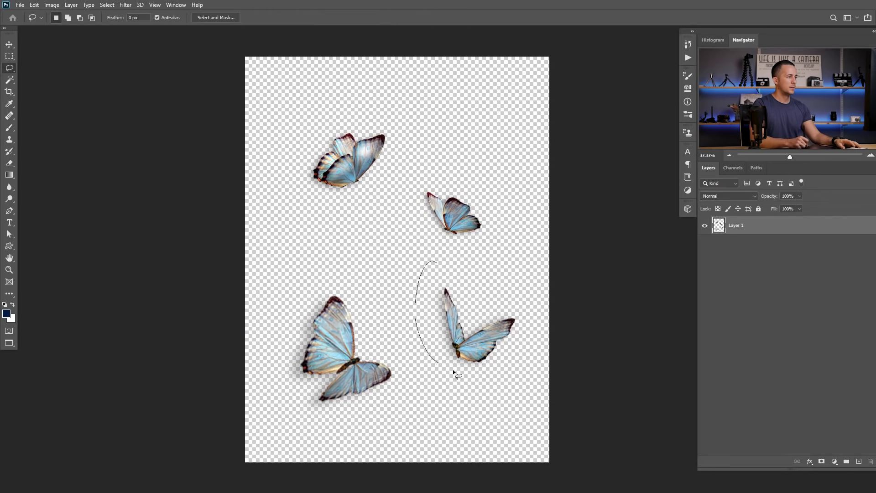
{"action": "left_click_drag", "start_coordinate": [514, 286], "coordinate": [446, 266]}
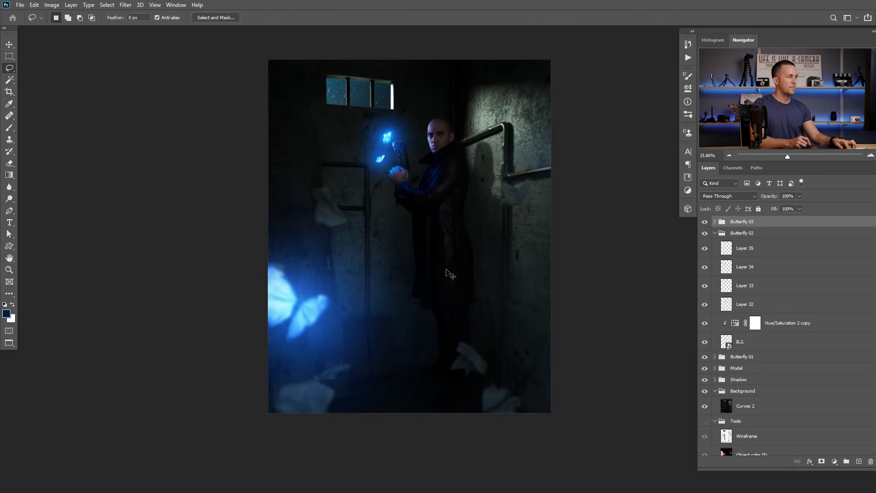
{"action": "key", "text": "ctrl+v"}
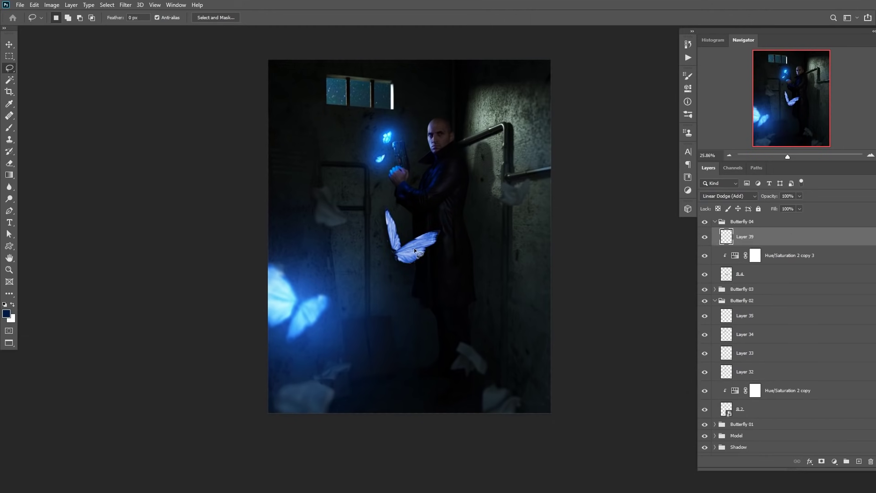
- Move the B 4 butterfly onto the right wall beside the pipe and apply Gaussian Blur to it
{"action": "left_click", "coordinate": [739, 274]}
{"action": "left_click_drag", "start_coordinate": [499, 230], "coordinate": [529, 147]}
{"action": "key", "text": "ctrl+alt+f"}
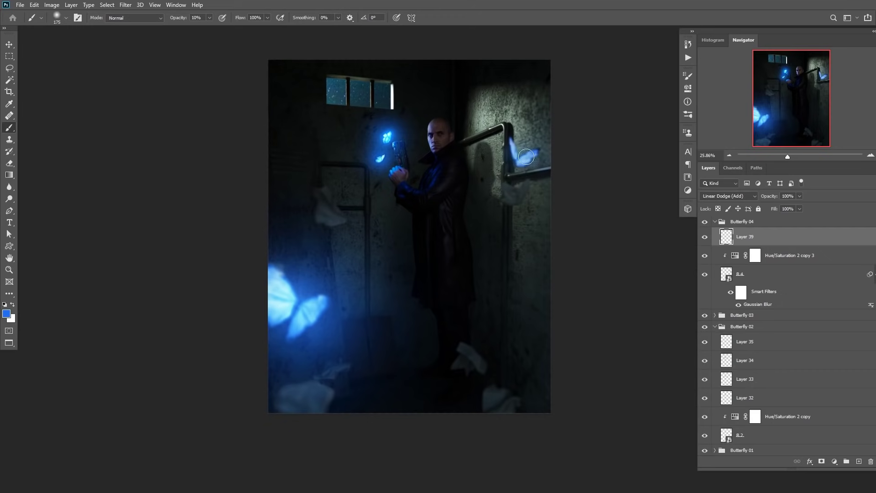
- Set the glow layer in Butterfly 04 to Linear Dodge (Add) and paint a blue glow around the butterfly
{"action": "left_click", "coordinate": [728, 196]}
{"action": "left_click", "coordinate": [733, 286]}
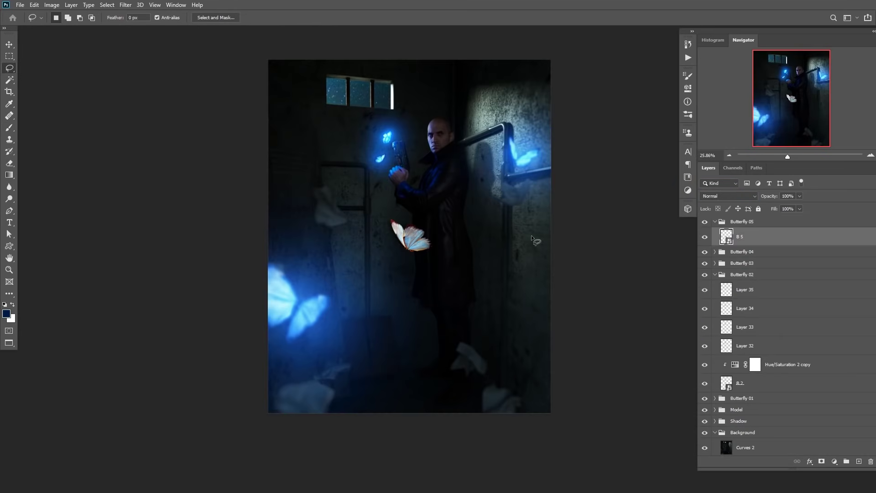
- Move the B 5 butterfly to the upper part of the right wall, above the pipe
{"action": "key", "text": "v"}
{"action": "left_click_drag", "start_coordinate": [531, 234], "coordinate": [639, 98]}
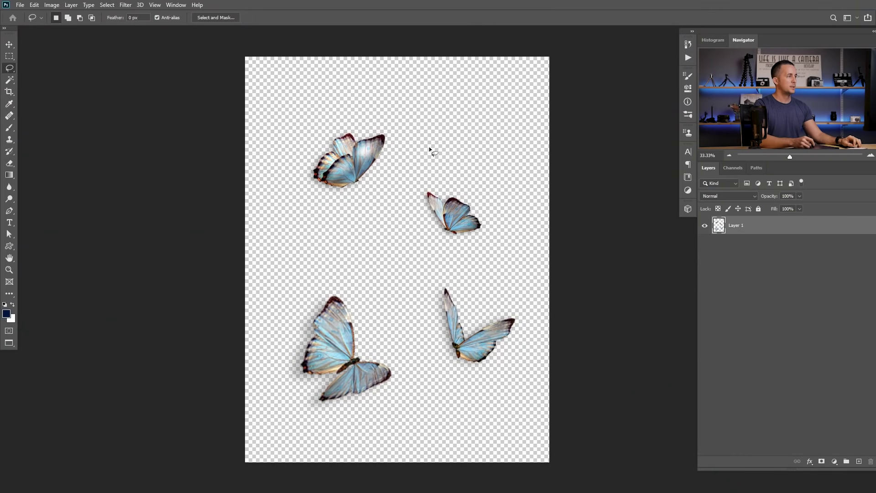
- Copy the upper-left butterfly from the butterflies document into the room composite and put it in a group named Butterfly 06
{"action": "mouse_move", "coordinate": [388, 173]}
{"action": "left_mouse_down"}
{"action": "mouse_move", "coordinate": [370, 213]}
{"action": "mouse_move", "coordinate": [278, 101]}
{"action": "mouse_move", "coordinate": [400, 175]}
{"action": "left_mouse_up"}
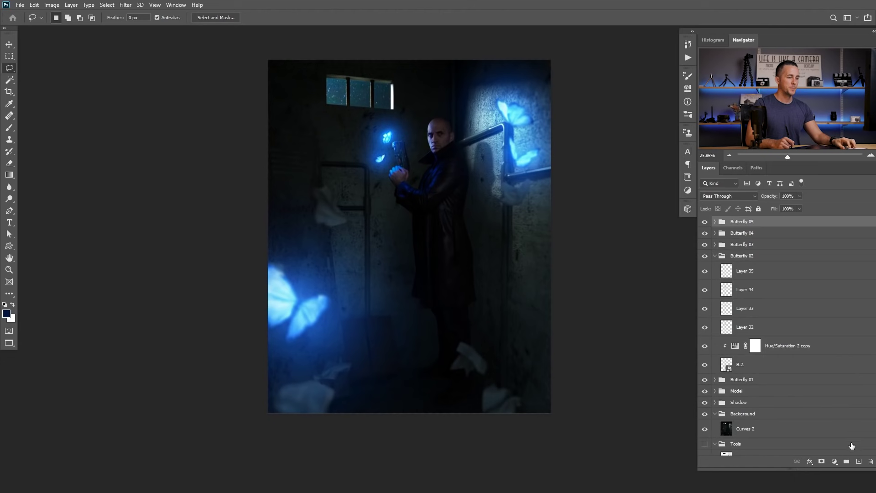
{"action": "double_click", "coordinate": [739, 222]}
{"action": "type", "text": "Butterfly 06"}
{"action": "key", "text": "Return"}
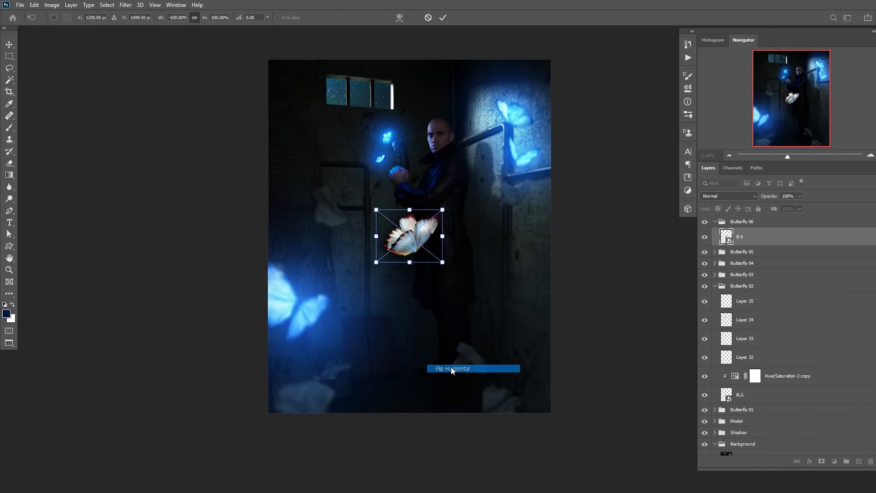
- Flip the B 6 butterfly horizontally and place it on the right wall below the pipe
{"action": "left_click", "coordinate": [451, 369]}
{"action": "left_click_drag", "start_coordinate": [409, 236], "coordinate": [503, 196]}
{"action": "key", "text": "Return"}
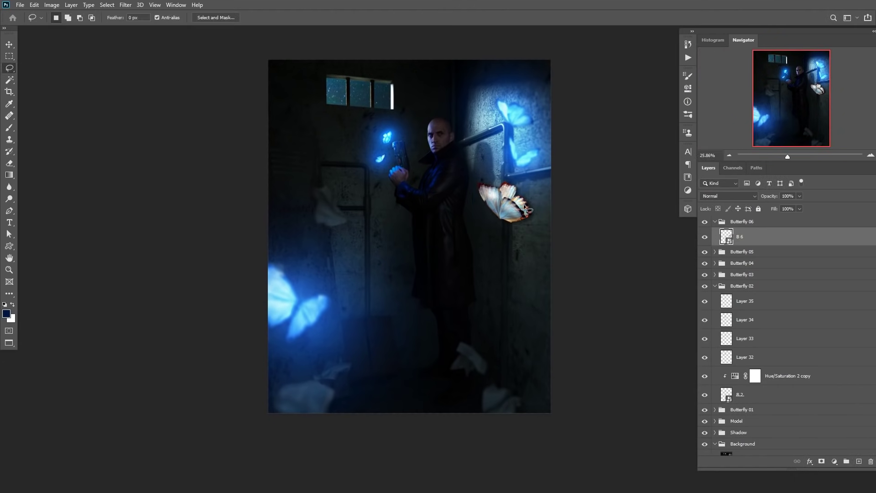
- Add a Linear Dodge (Add) layer in Butterfly 06 and paint a blue glow over the B 6 butterfly with an 800 px brush
{"action": "left_click", "coordinate": [423, 128]}
{"action": "key", "text": "ctrl+shift+n"}
{"action": "key", "text": "b"}
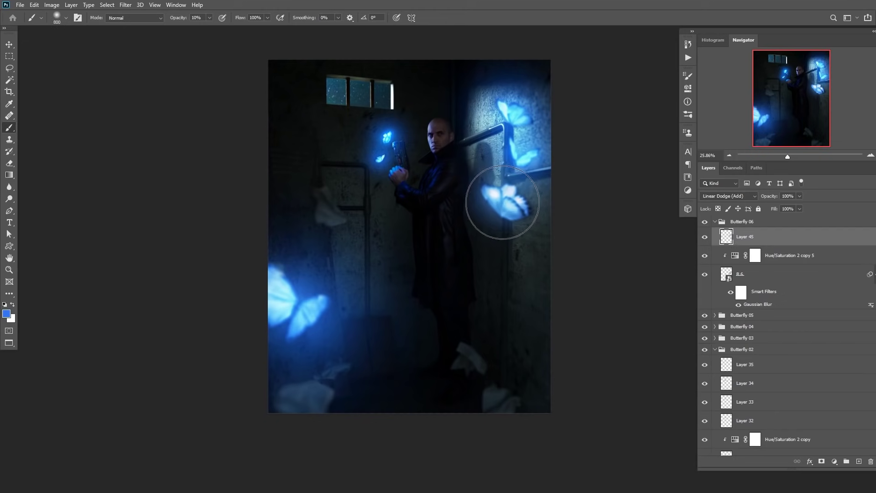
- Add two more Linear Dodge (Add) layers in Butterfly 06 and paint wider, darker blue glows with a 1200 to 1300 px brush
{"action": "left_click", "coordinate": [102, 303], "text": "alt"}
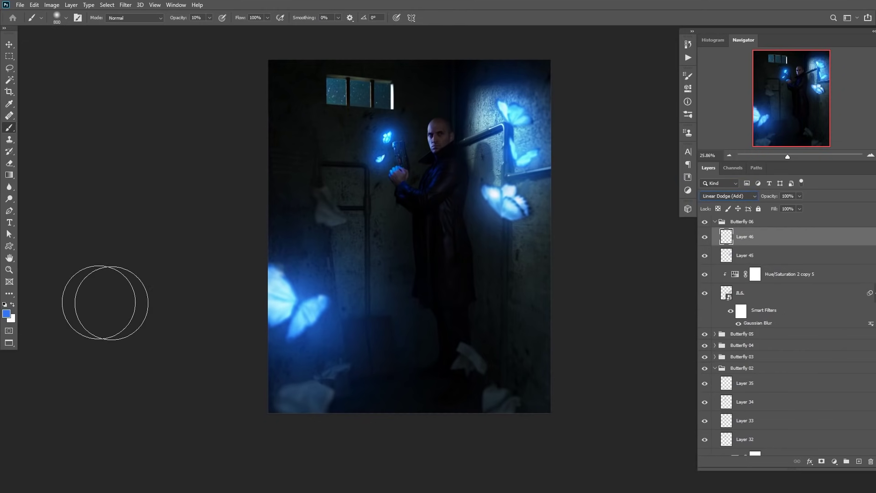
{"action": "key", "text": "ctrl+shift+n"}
{"action": "key", "text": "Return"}
{"action": "key", "text": "bracketright"}
{"action": "key", "text": "bracketright"}
{"action": "key", "text": "bracketright"}
{"action": "key", "text": "bracketright"}
{"action": "key", "text": "bracketright"}
{"action": "key", "text": "ctrl+shift+n"}
{"action": "key", "text": "Return"}
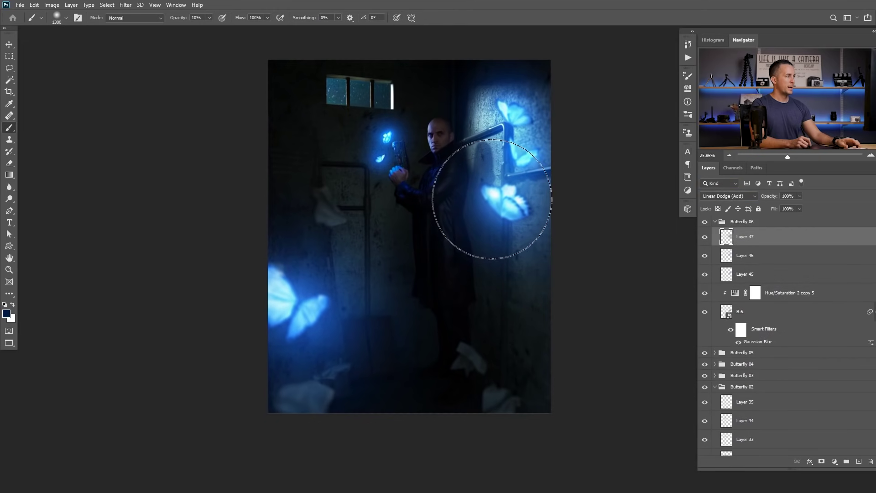
{"action": "key", "text": "bracketleft"}
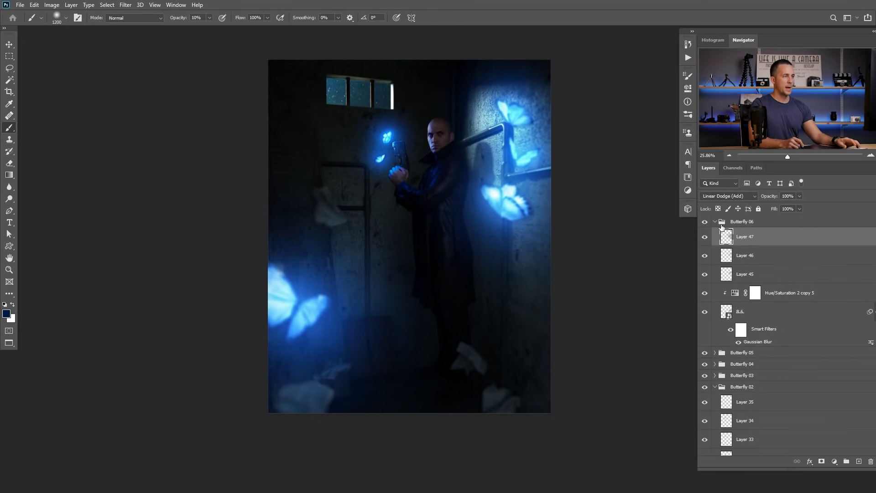
- Collapse the Butterfly 06 and Butterfly 02 groups
{"action": "left_click", "coordinate": [715, 221]}
{"action": "left_click", "coordinate": [714, 268]}
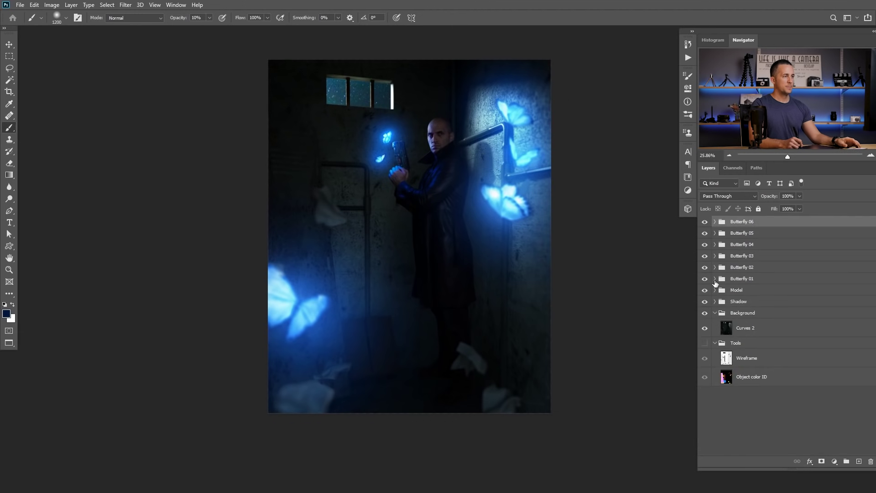
- Hide all six butterfly groups and show them again to compare the image without and with the glows
{"action": "left_click_drag", "start_coordinate": [707, 280], "coordinate": [704, 224]}
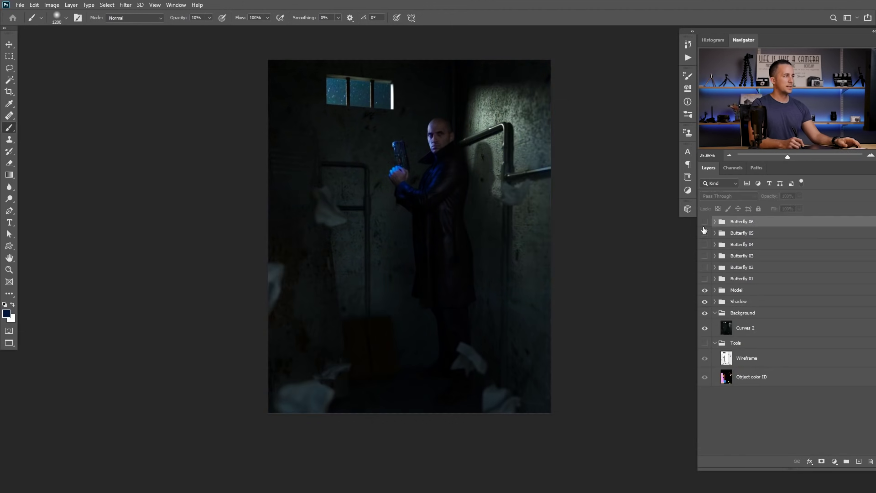
{"action": "left_click", "coordinate": [706, 279]}
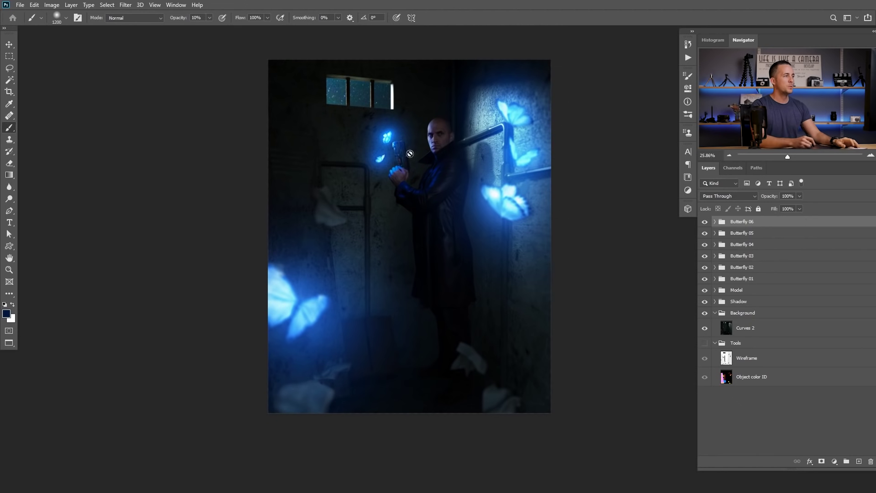
- Collapse the Background and Tools groups and stamp all visible layers into a new merged layer above Butterfly 06
{"action": "left_click", "coordinate": [714, 313]}
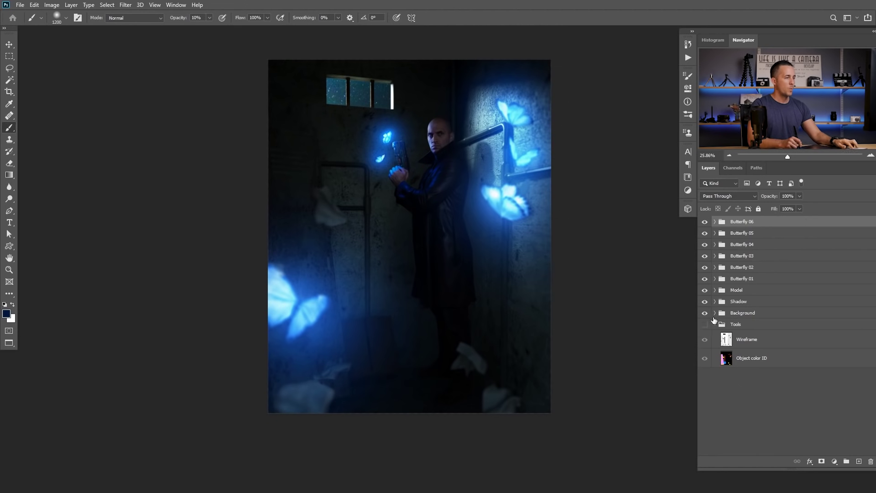
{"action": "left_click", "coordinate": [715, 324]}
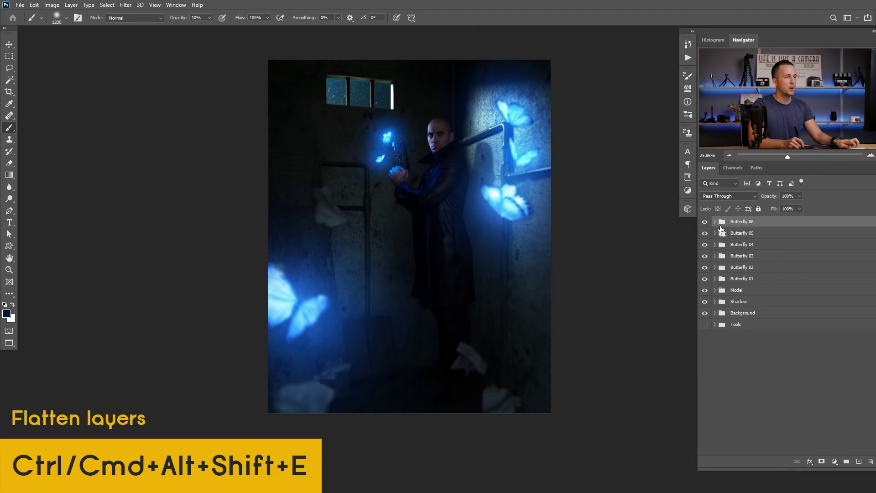
{"action": "key", "text": "ctrl+alt+shift+e"}
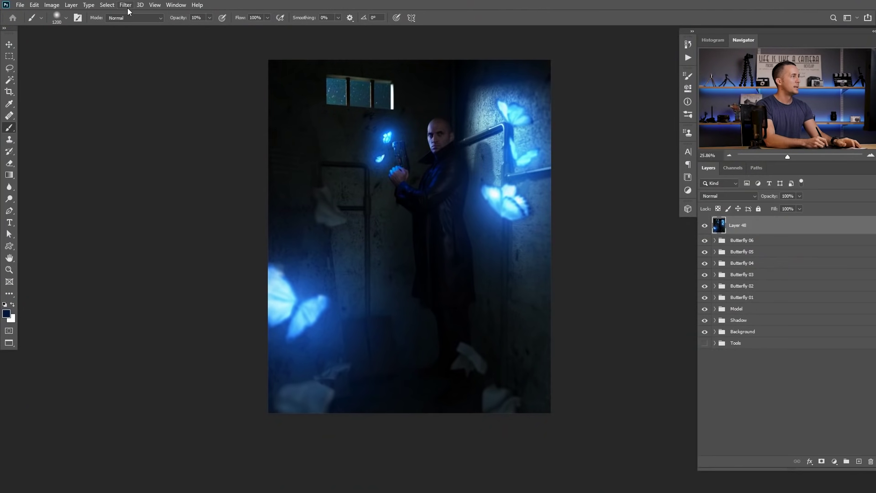
- Open the Camera Raw Filter on the merged layer and set Contrast +13, Shadows +14, Blacks -3, Clarity -15 and Texture +16
{"action": "left_click", "coordinate": [127, 5]}
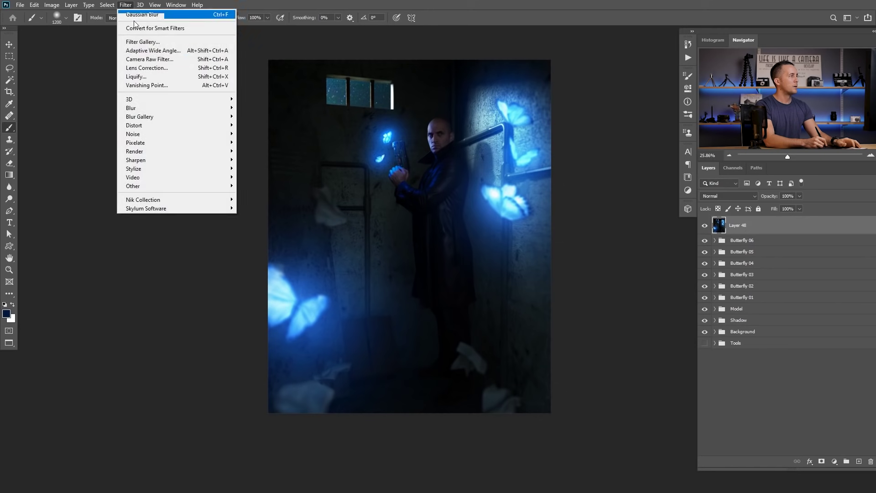
{"action": "left_click", "coordinate": [153, 61]}
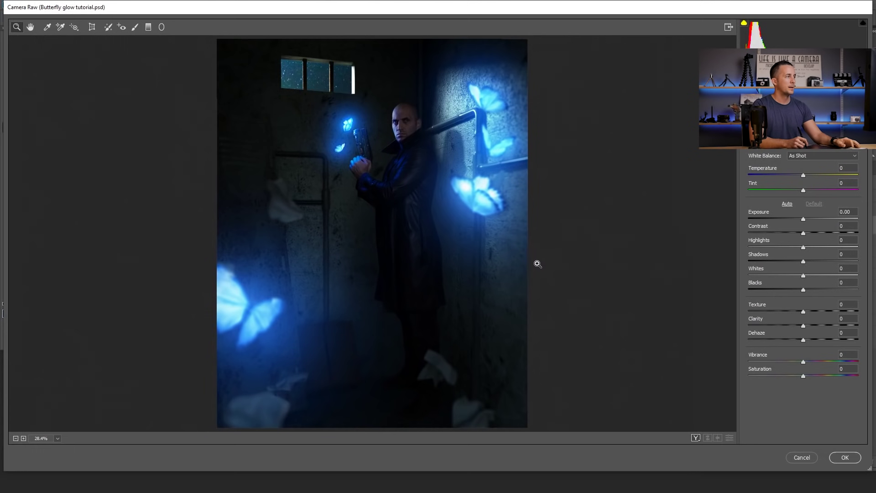
{"action": "left_click_drag", "start_coordinate": [803, 233], "coordinate": [812, 260]}
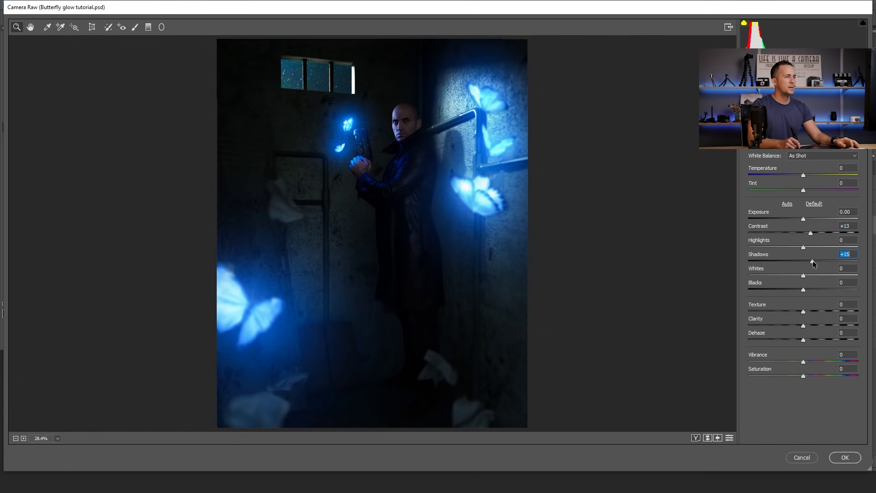
{"action": "left_click_drag", "start_coordinate": [803, 290], "coordinate": [801, 290]}
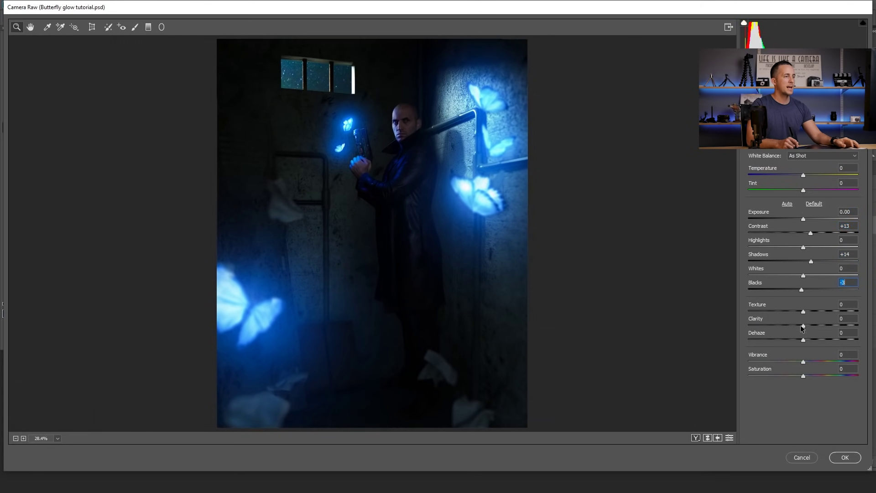
{"action": "mouse_move", "coordinate": [803, 326]}
{"action": "left_mouse_down"}
{"action": "mouse_move", "coordinate": [811, 326]}
{"action": "mouse_move", "coordinate": [795, 326]}
{"action": "mouse_move", "coordinate": [812, 311]}
{"action": "left_mouse_up"}
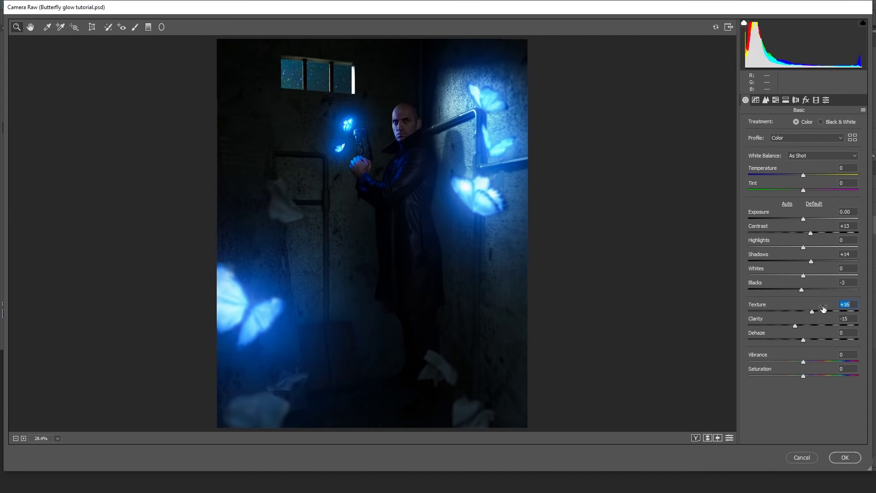
- Add a Post Crop Vignetting effect with Amount -16 and Feather 62
{"action": "left_click", "coordinate": [808, 101]}
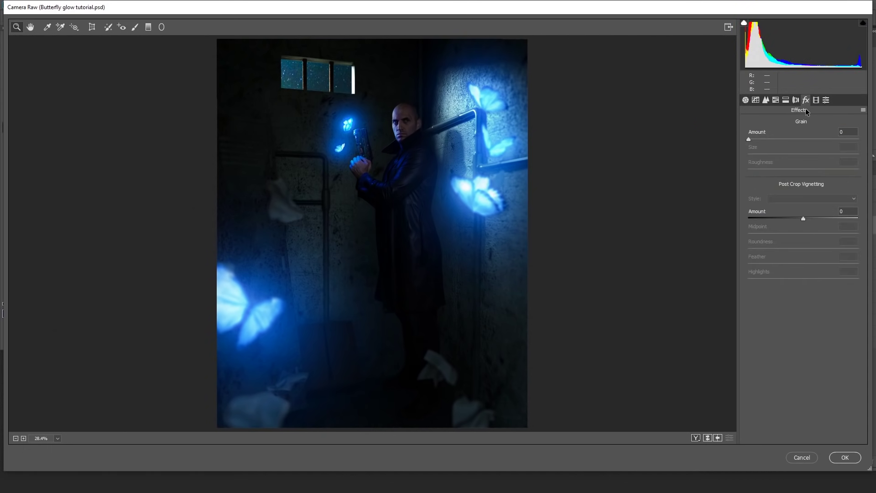
{"action": "left_click_drag", "start_coordinate": [802, 219], "coordinate": [794, 218]}
{"action": "left_click_drag", "start_coordinate": [804, 263], "coordinate": [819, 263]}
{"action": "left_click", "coordinate": [795, 219]}
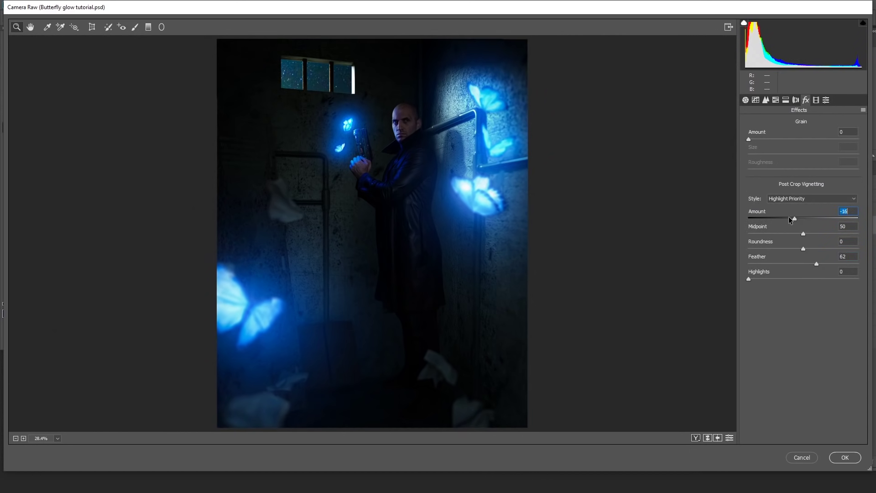
- Set Split Toning to highlights hue 206 and saturation 12, shadows hue 23 and saturation 8, and balance +76
{"action": "left_click", "coordinate": [786, 100]}
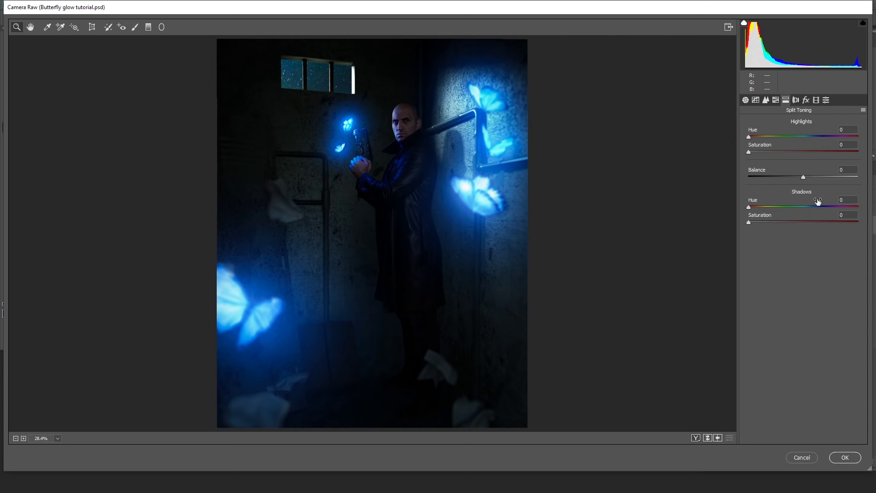
{"action": "left_click", "coordinate": [801, 175]}
{"action": "left_click", "coordinate": [813, 137]}
{"action": "mouse_move", "coordinate": [749, 150]}
{"action": "left_mouse_down"}
{"action": "mouse_move", "coordinate": [804, 153]}
{"action": "mouse_move", "coordinate": [811, 136]}
{"action": "mouse_move", "coordinate": [792, 153]}
{"action": "mouse_move", "coordinate": [761, 152]}
{"action": "left_mouse_up"}
{"action": "left_click", "coordinate": [814, 136]}
{"action": "mouse_move", "coordinate": [749, 207]}
{"action": "left_mouse_down"}
{"action": "mouse_move", "coordinate": [767, 220]}
{"action": "mouse_move", "coordinate": [757, 222]}
{"action": "left_mouse_up"}
{"action": "left_click_drag", "start_coordinate": [802, 177], "coordinate": [844, 177]}
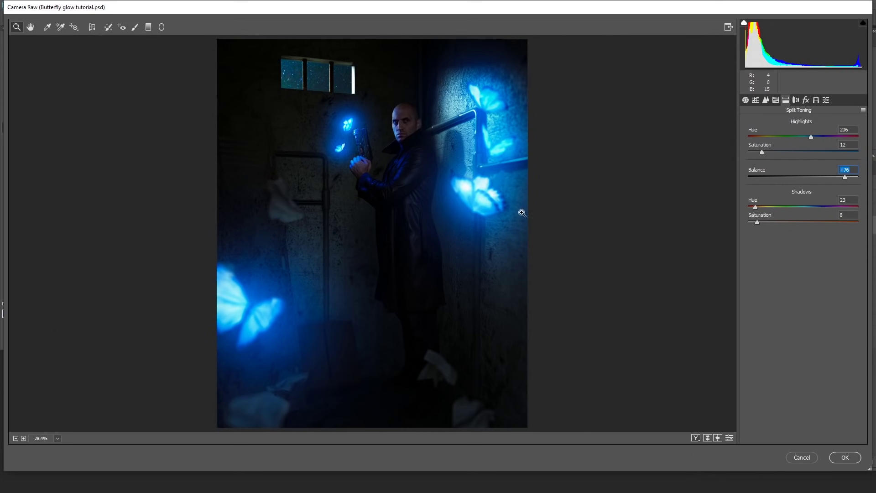
{"action": "left_click", "coordinate": [757, 223]}
- Set the Calibration hues to +18 for Red Primary and -33 for Blue Primary
{"action": "left_click", "coordinate": [817, 100]}
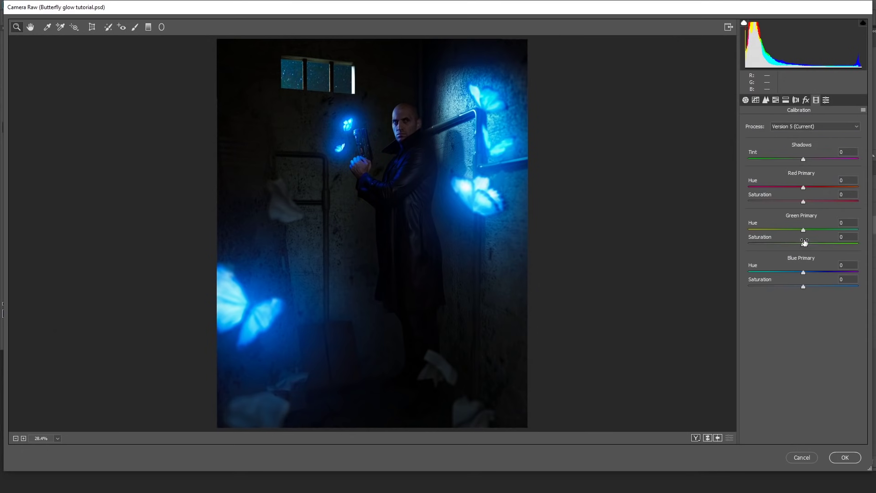
{"action": "left_click_drag", "start_coordinate": [803, 272], "coordinate": [784, 273]}
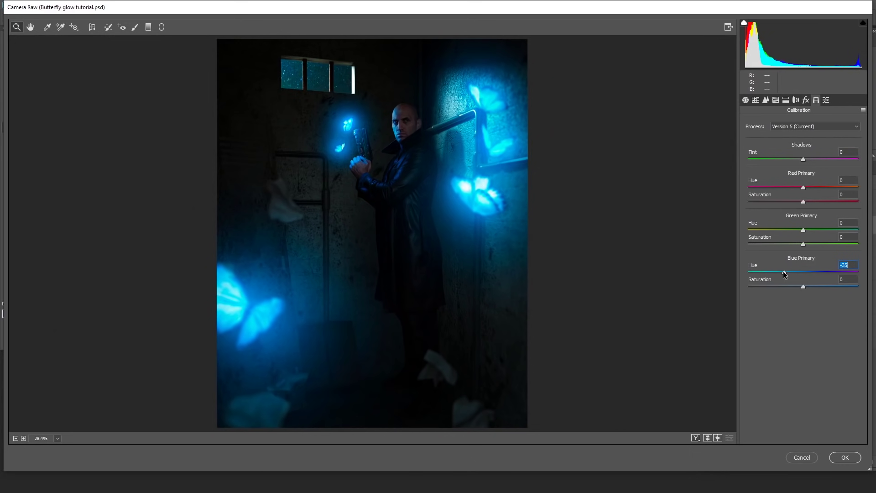
{"action": "left_click", "coordinate": [813, 187]}
{"action": "left_click", "coordinate": [786, 272]}
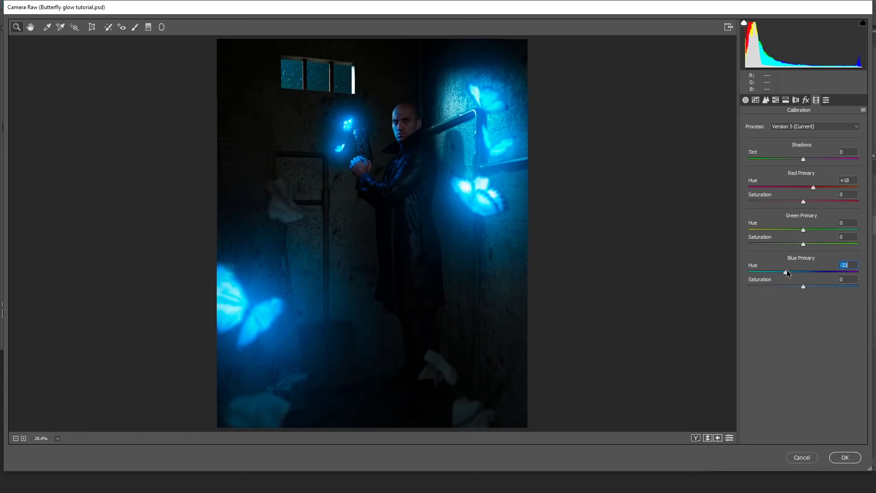
- Sharpen the image with Amount 28, Radius 0.8 and Masking 74, previewing the mask while adjusting it
{"action": "left_click", "coordinate": [766, 100]}
{"action": "mouse_move", "coordinate": [760, 135]}
{"action": "left_mouse_down"}
{"action": "mouse_move", "coordinate": [776, 136]}
{"action": "mouse_move", "coordinate": [768, 137]}
{"action": "left_mouse_up"}
{"action": "key", "text": "alt"}
{"action": "left_click_drag", "start_coordinate": [750, 183], "coordinate": [833, 184]}
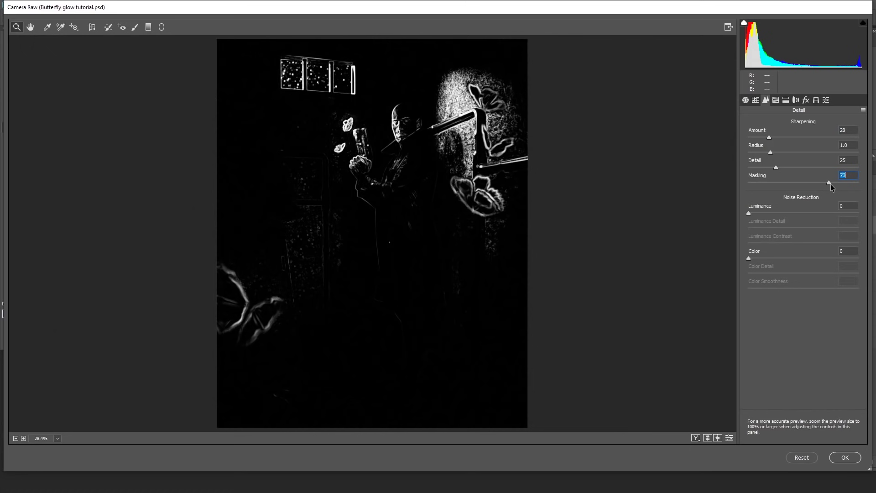
{"action": "left_click_drag", "start_coordinate": [831, 184], "coordinate": [829, 184]}
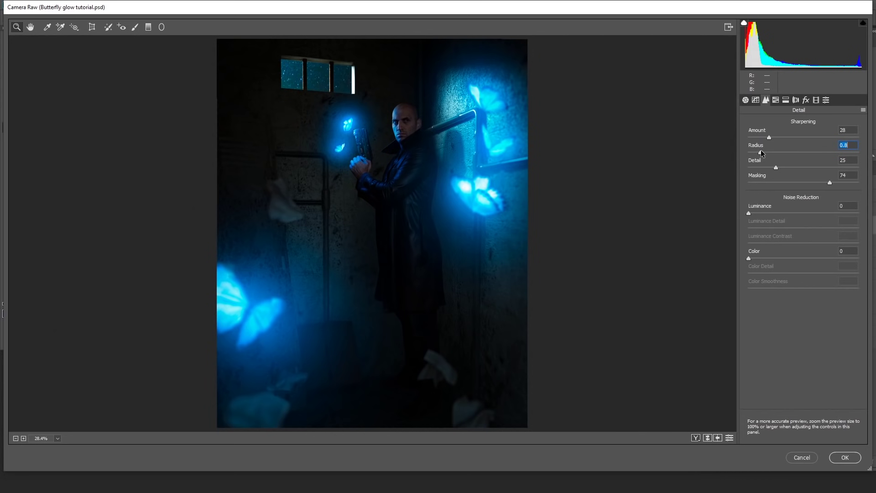
{"action": "mouse_move", "coordinate": [769, 138]}
{"action": "left_mouse_down"}
{"action": "mouse_move", "coordinate": [777, 137]}
{"action": "mouse_move", "coordinate": [760, 153]}
{"action": "left_mouse_up"}
- Add a Radial Filter around the man's head and upper body, raise its Feather, adjust its Shadows and apply the Camera Raw edits
{"action": "left_click", "coordinate": [746, 101]}
{"action": "left_click", "coordinate": [161, 31]}
{"action": "left_click_drag", "start_coordinate": [400, 123], "coordinate": [445, 185]}
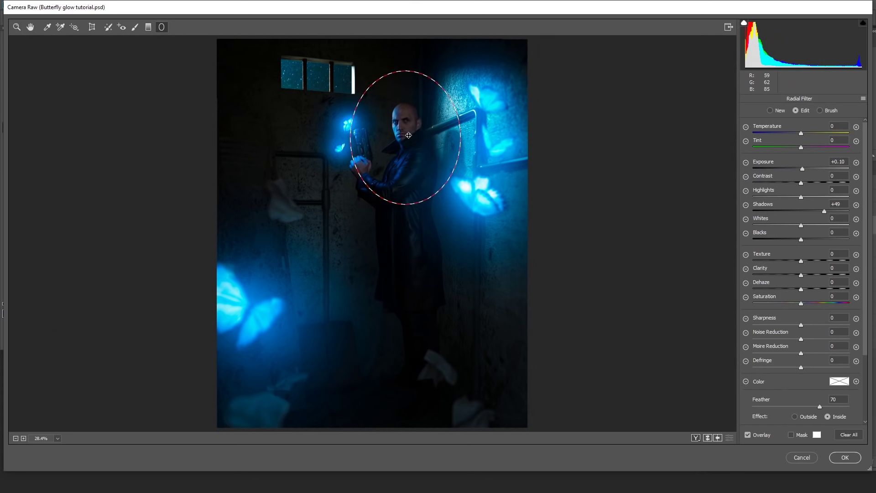
{"action": "left_click_drag", "start_coordinate": [819, 406], "coordinate": [834, 403]}
{"action": "left_click_drag", "start_coordinate": [807, 211], "coordinate": [836, 212]}
{"action": "left_click_drag", "start_coordinate": [825, 209], "coordinate": [822, 209]}
{"action": "mouse_move", "coordinate": [405, 138]}
{"action": "left_mouse_down"}
{"action": "mouse_move", "coordinate": [368, 327]}
{"action": "mouse_move", "coordinate": [407, 139]}
{"action": "mouse_move", "coordinate": [391, 128]}
{"action": "mouse_move", "coordinate": [403, 131]}
{"action": "left_mouse_up"}
{"action": "left_click", "coordinate": [30, 27]}
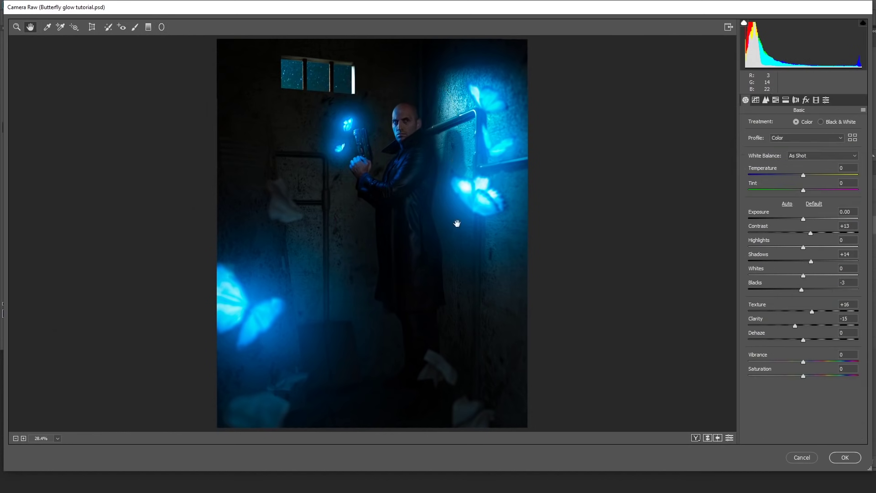
{"action": "left_click", "coordinate": [845, 457]}
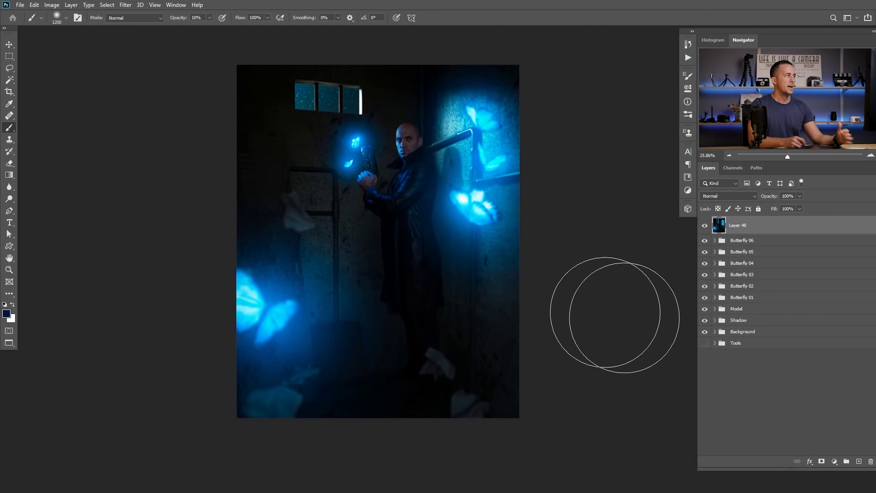
{"action": "left_click", "coordinate": [126, 5]}
{"action": "mouse_move", "coordinate": [166, 199]}
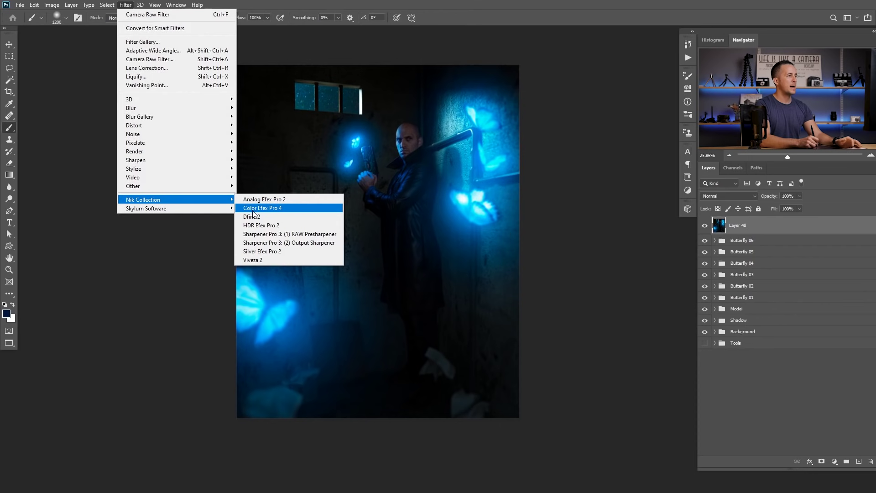
{"action": "left_click", "coordinate": [508, 250]}
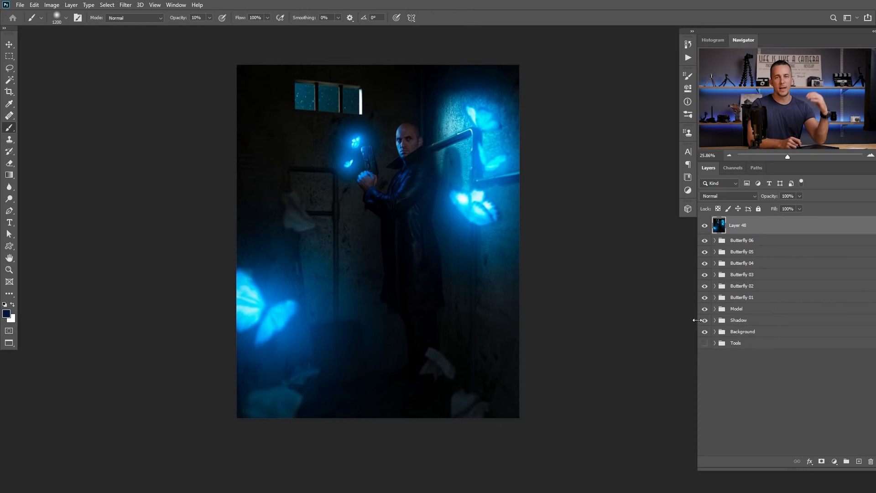